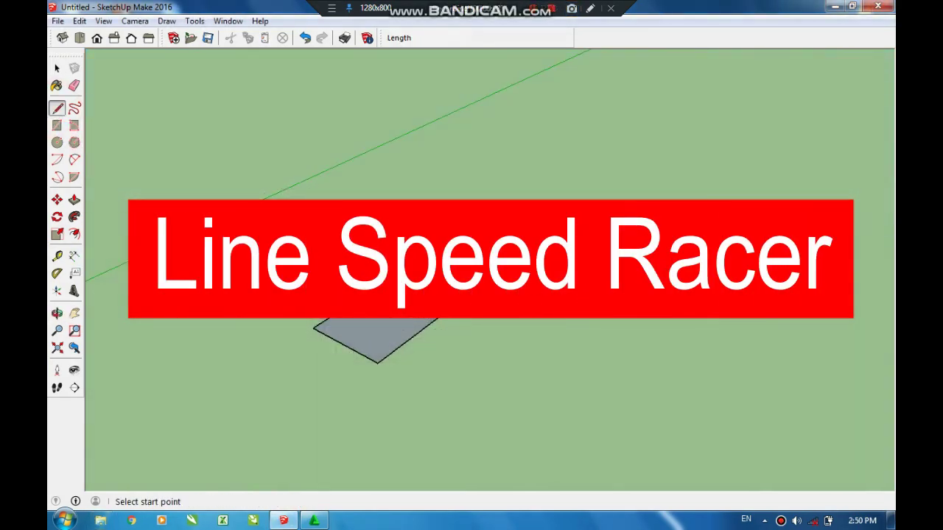
Step: Draw a tall rectangular face rising vertically from the grey rectangle's edge with the Line tool
click(345, 307)
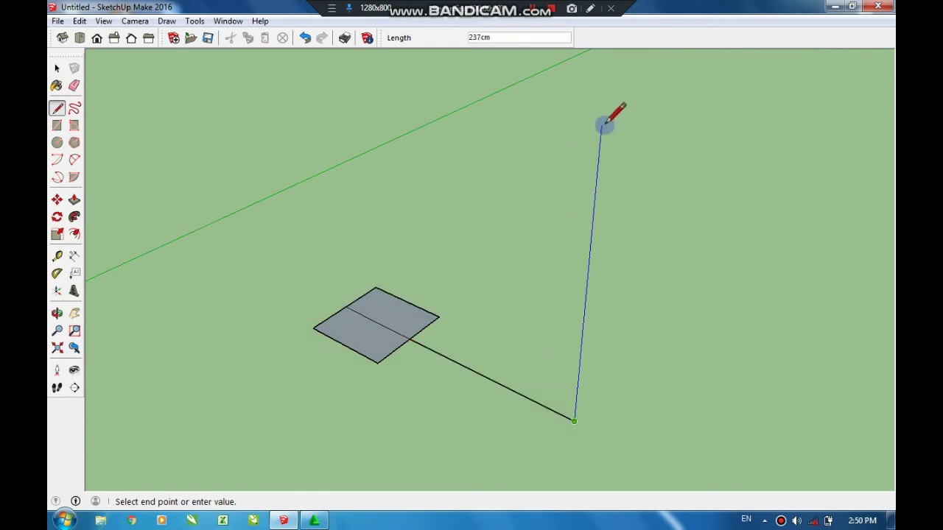
scroll(515, 169, down, 2)
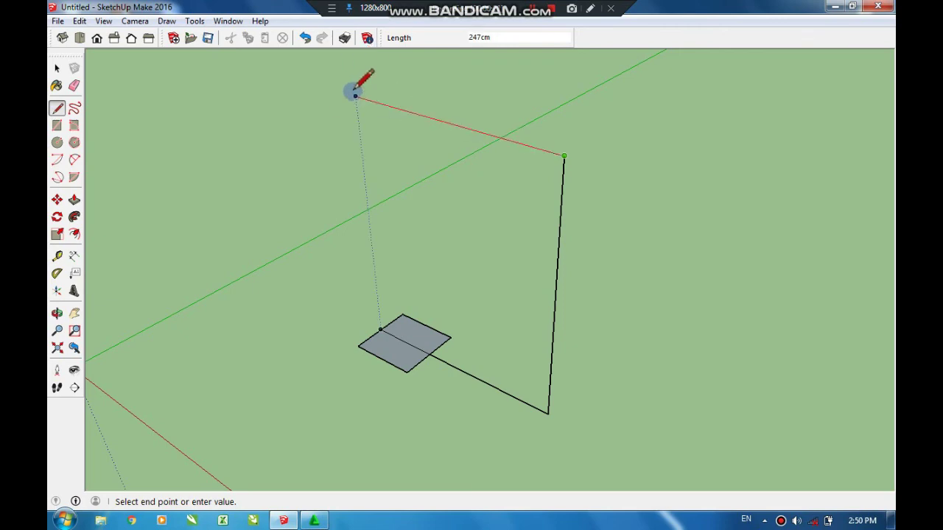
click(379, 307)
click(404, 341)
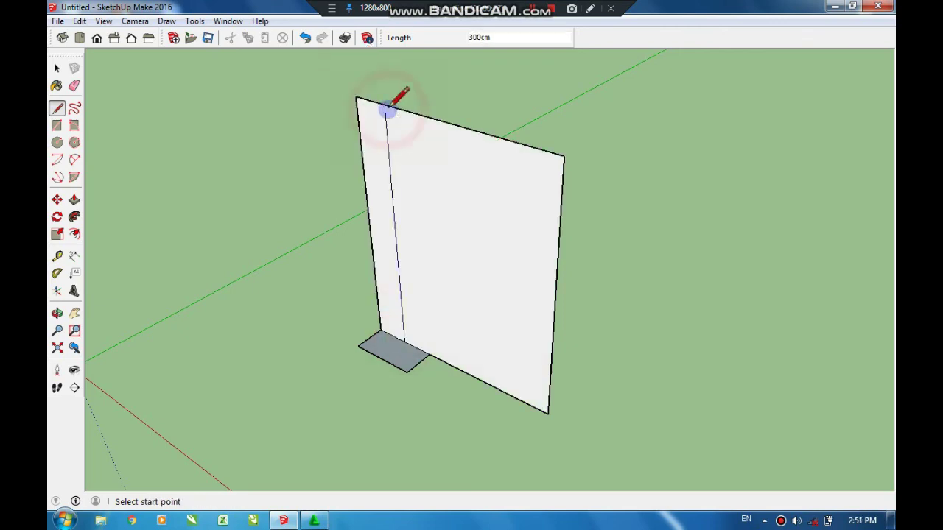
key(o)
mouse_move(421, 267)
mouse_down()
mouse_move(515, 307)
mouse_move(516, 231)
mouse_move(371, 233)
mouse_up()
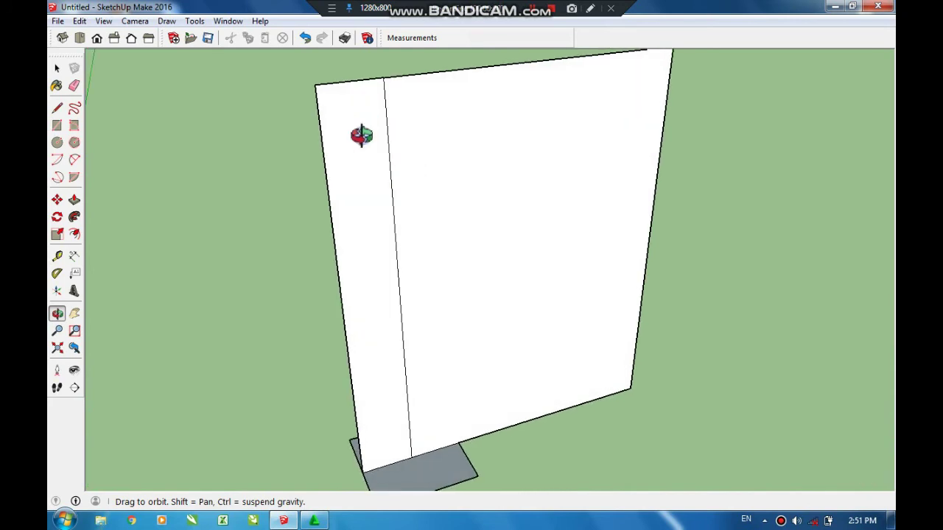
Step: Draw a 50 cm square at the top corner of the upright face
mouse_move(361, 135)
mouse_down()
mouse_move(430, 236)
mouse_move(456, 181)
mouse_move(412, 145)
mouse_up()
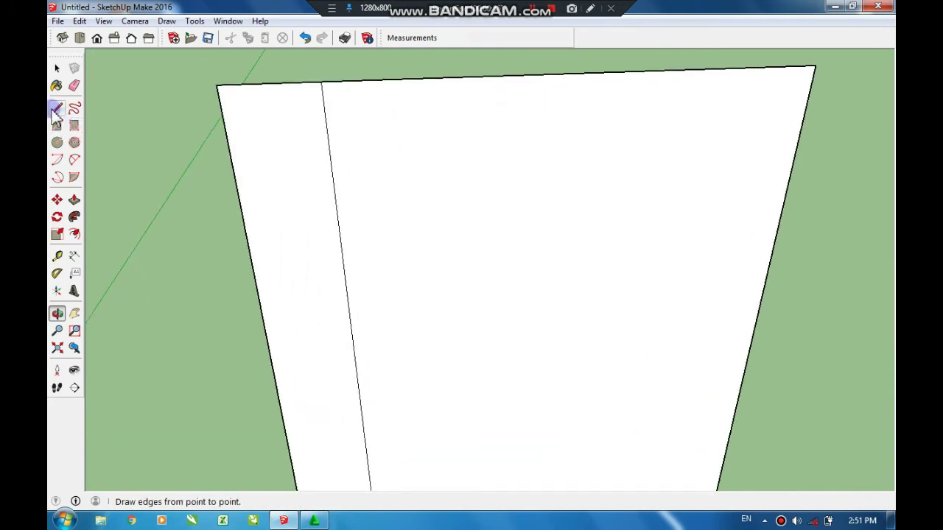
click(321, 80)
text(50,5)
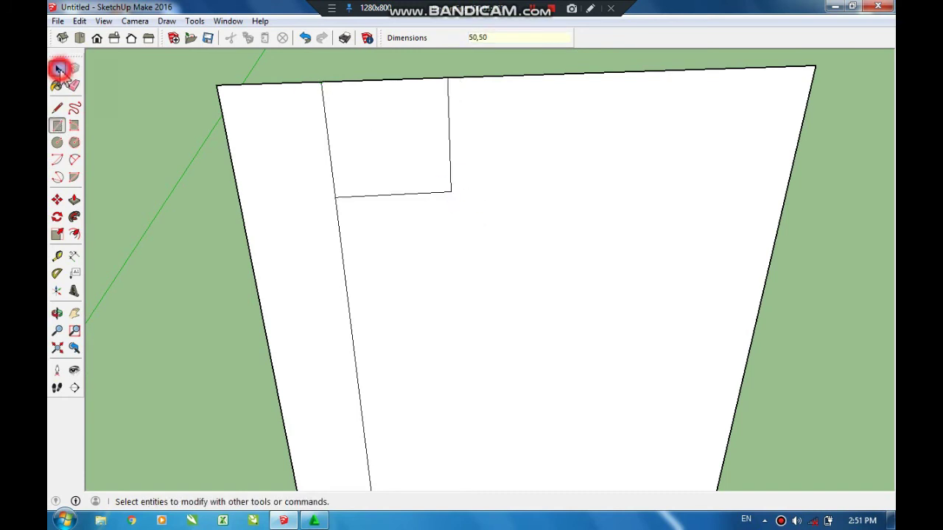
click(59, 69)
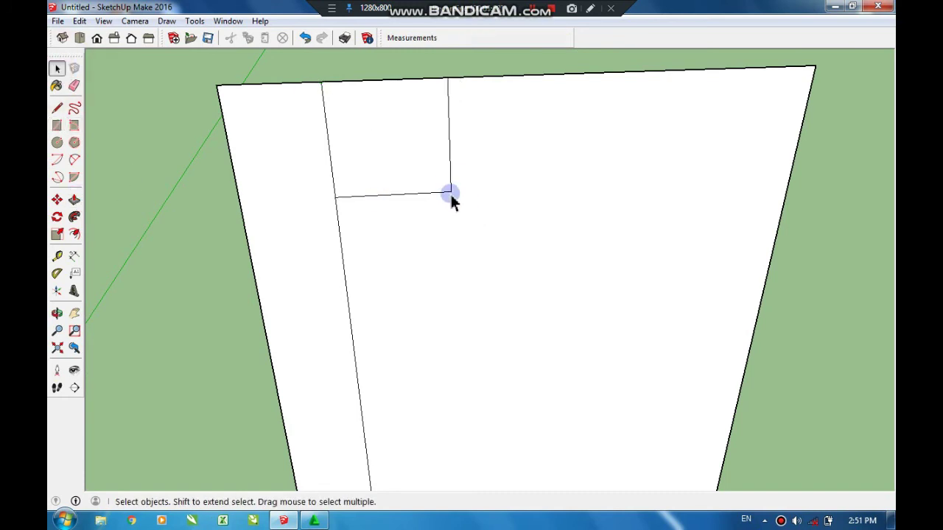
Step: Draw a quarter-circle arc inside the square with the 2-point Arc tool
click(59, 178)
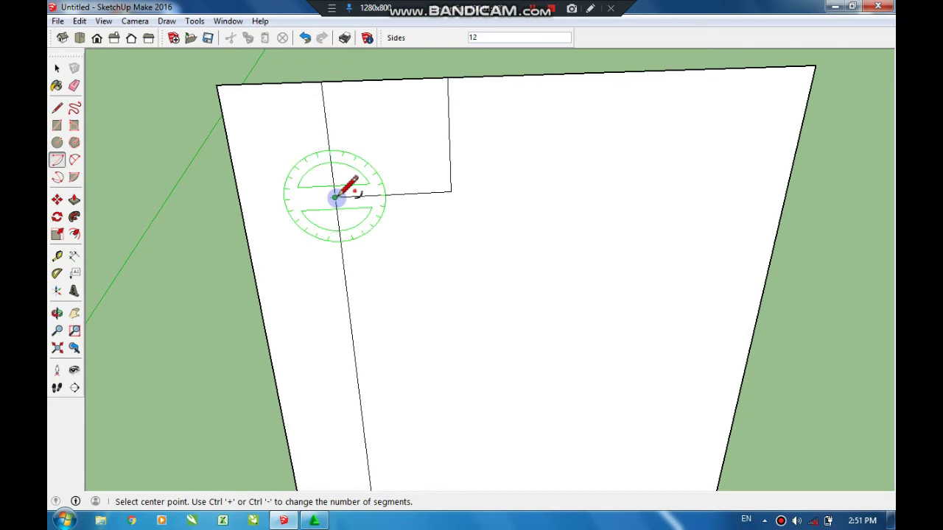
click(450, 191)
click(335, 198)
click(445, 81)
middle_drag(457, 137, 479, 170)
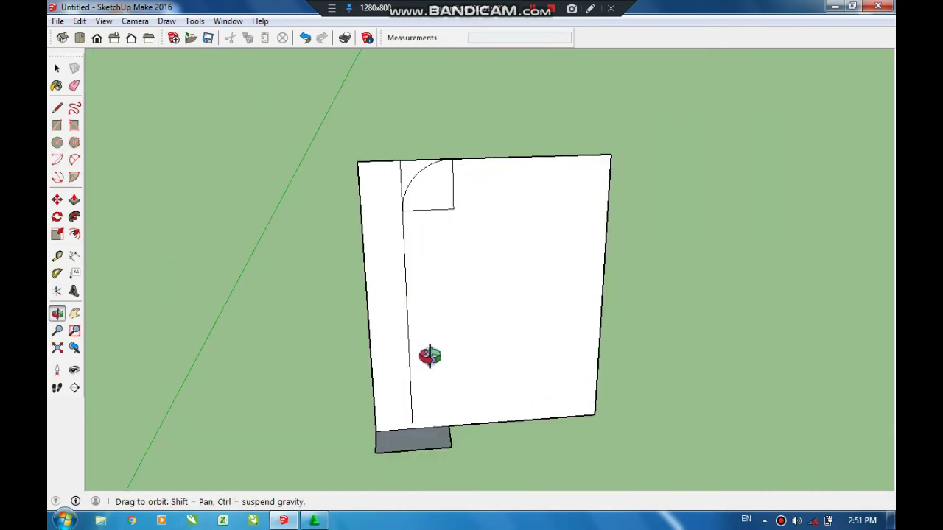
mouse_move(427, 340)
mouse_down()
mouse_move(490, 231)
mouse_move(387, 269)
mouse_move(480, 273)
mouse_move(405, 181)
mouse_up()
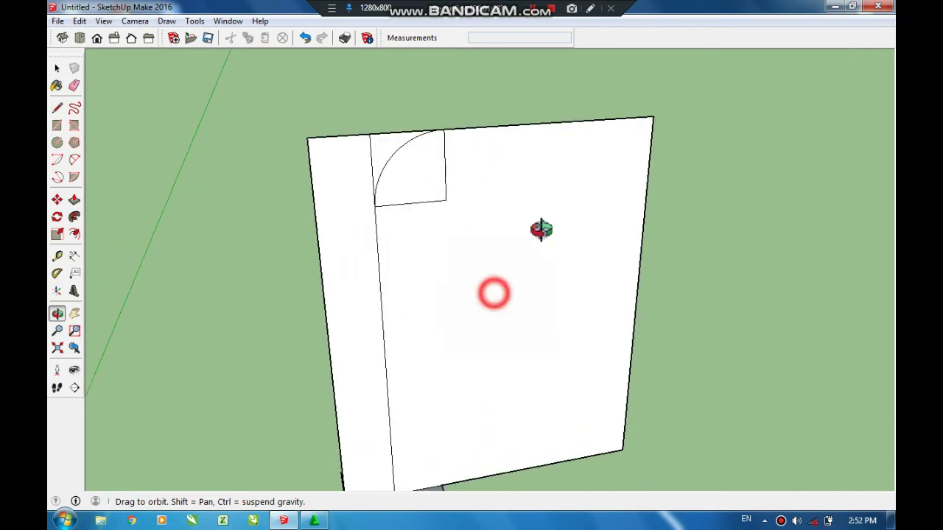
mouse_move(543, 228)
mouse_down()
mouse_move(498, 332)
mouse_move(267, 358)
mouse_move(400, 232)
mouse_move(383, 248)
mouse_up()
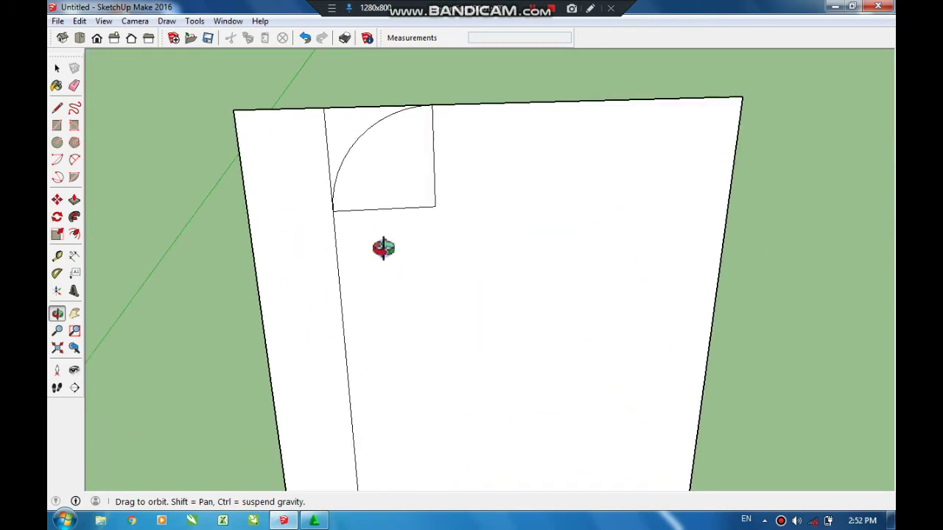
scroll(361, 229, down, 3)
scroll(317, 180, down, 2)
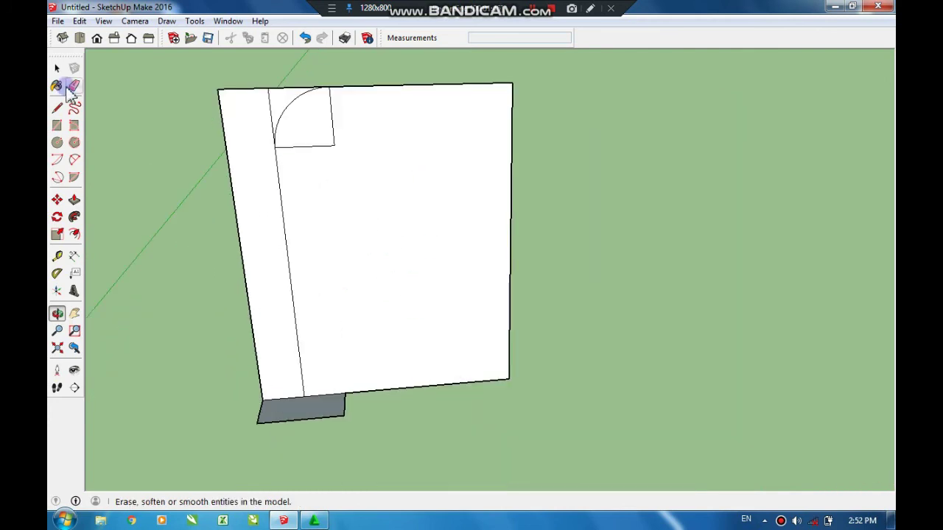
Step: Copy the wall's curved edge outline and paste the copy beside the wall
ctrl+click(379, 86)
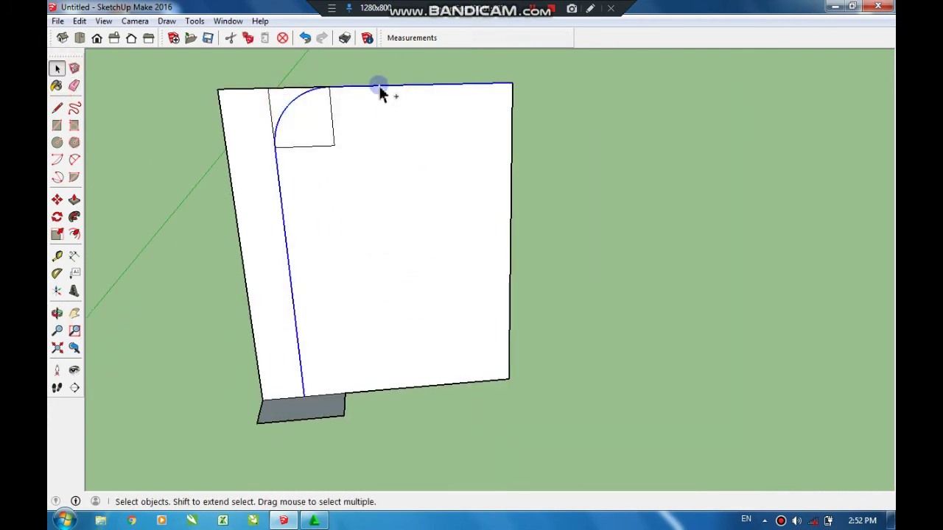
key(ctrl+c)
key(ctrl+v)
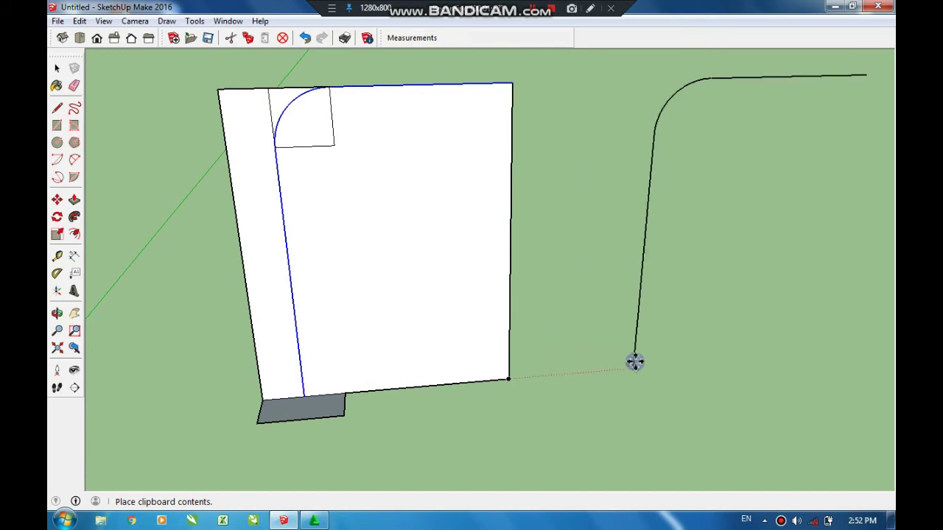
click(635, 361)
key(space)
Step: Place a Tape Measure guide parallel to the grey base's front edge
key(o)
mouse_move(686, 399)
mouse_down()
mouse_move(556, 386)
mouse_move(457, 322)
mouse_move(320, 311)
mouse_up()
scroll(320, 312, up, 5)
click(57, 255)
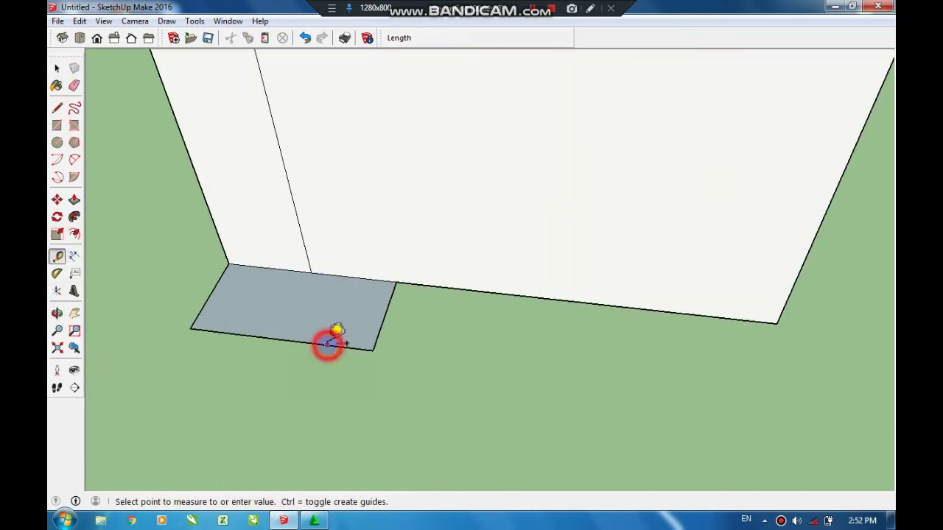
click(348, 292)
scroll(335, 313, down, 3)
scroll(632, 347, up, 5)
Step: Draw a small circle at the path's lower end and Follow Me it into a bent pipe
key(c)
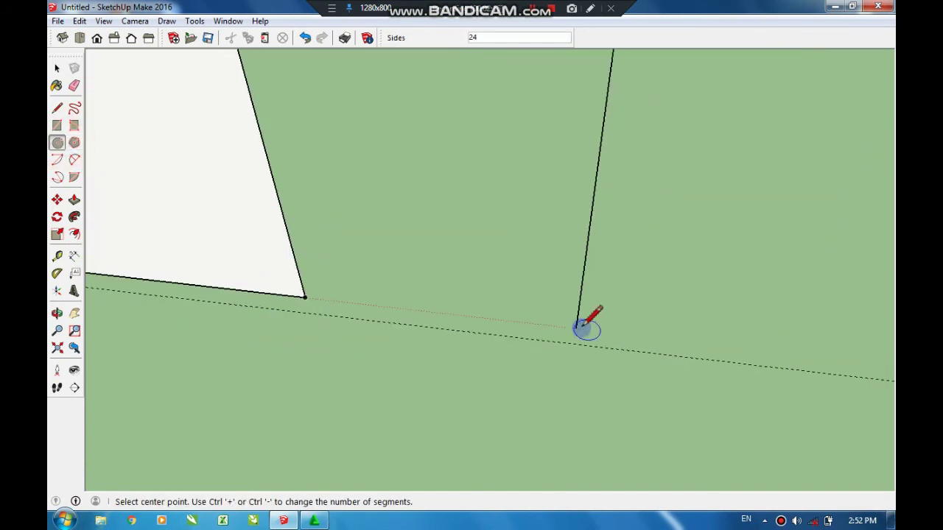
click(576, 333)
scroll(411, 353, down, 3)
key(space)
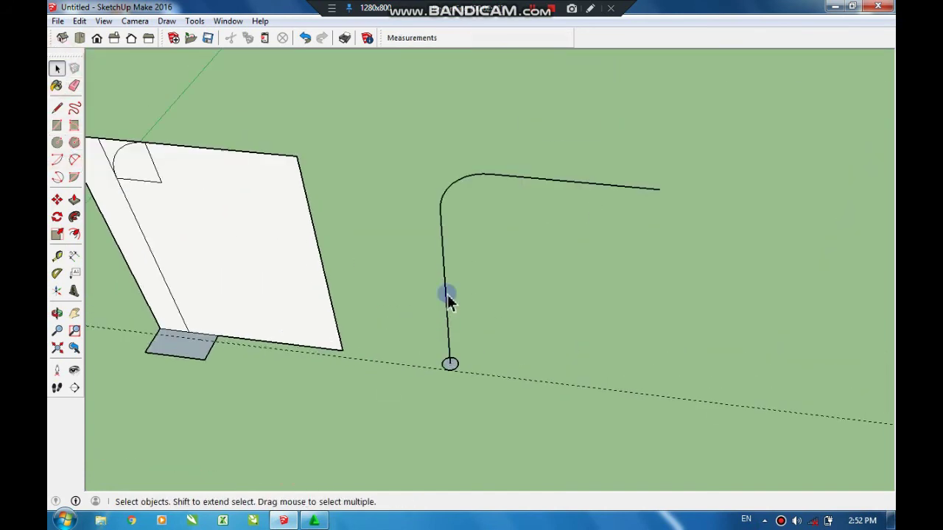
click(450, 364)
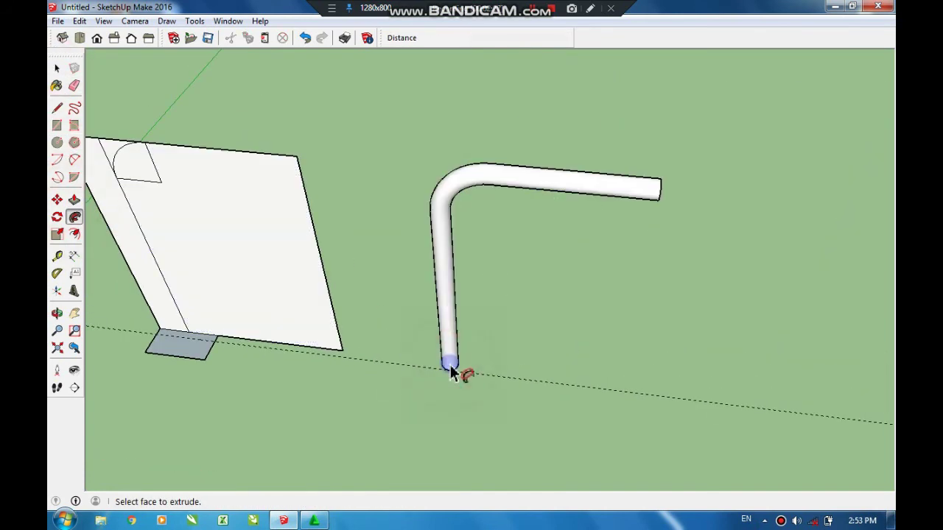
key(o)
mouse_move(505, 242)
mouse_down()
mouse_move(432, 312)
mouse_move(637, 309)
mouse_move(505, 376)
mouse_move(658, 444)
mouse_move(520, 373)
mouse_move(621, 306)
mouse_move(549, 204)
mouse_move(574, 339)
mouse_move(537, 394)
mouse_move(486, 194)
mouse_move(527, 27)
mouse_up()
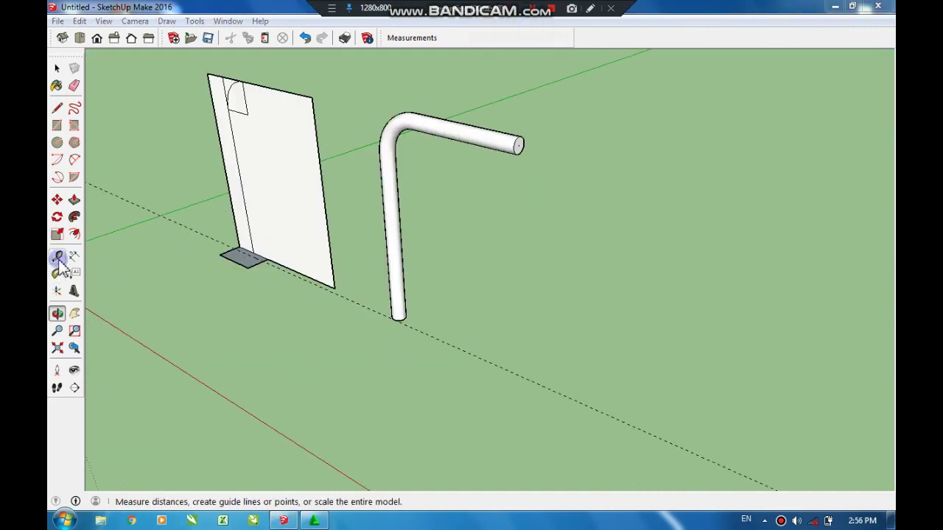
Step: Draw a rectangle beside the wall and Ctrl-copy it further along the guide line
click(445, 350)
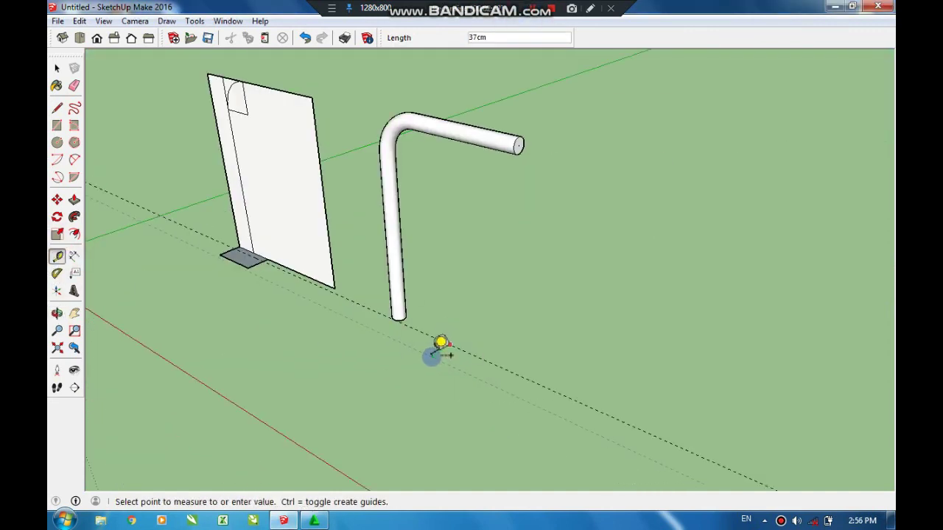
click(57, 125)
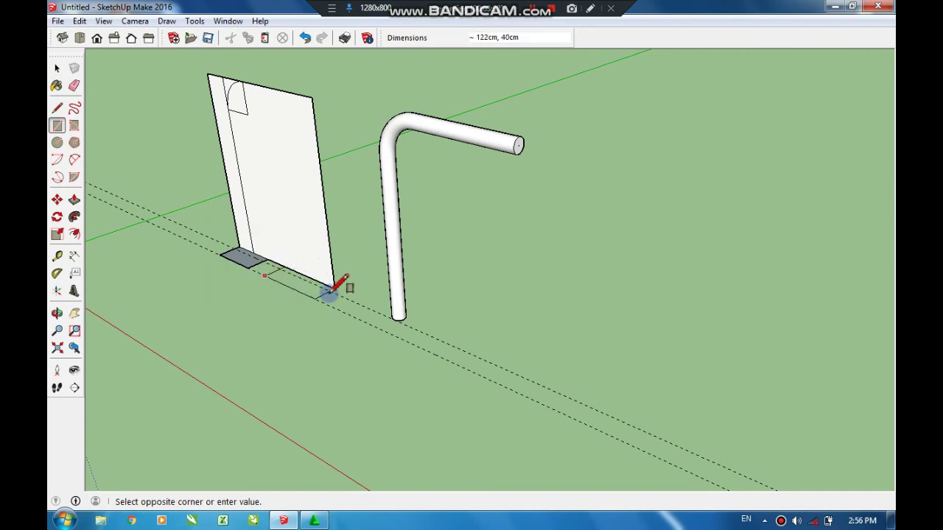
click(57, 67)
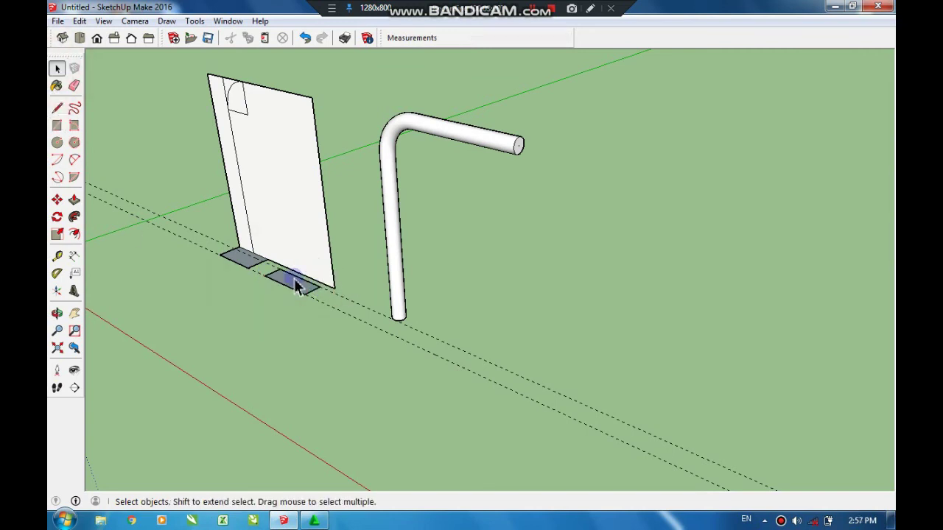
key(m)
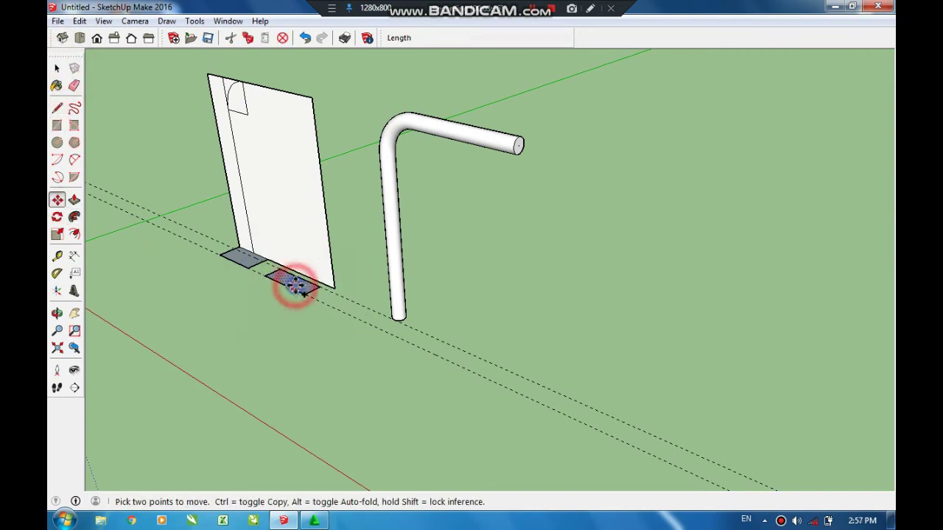
click(295, 287)
key(ctrl)
click(469, 373)
scroll(567, 362, up, 2)
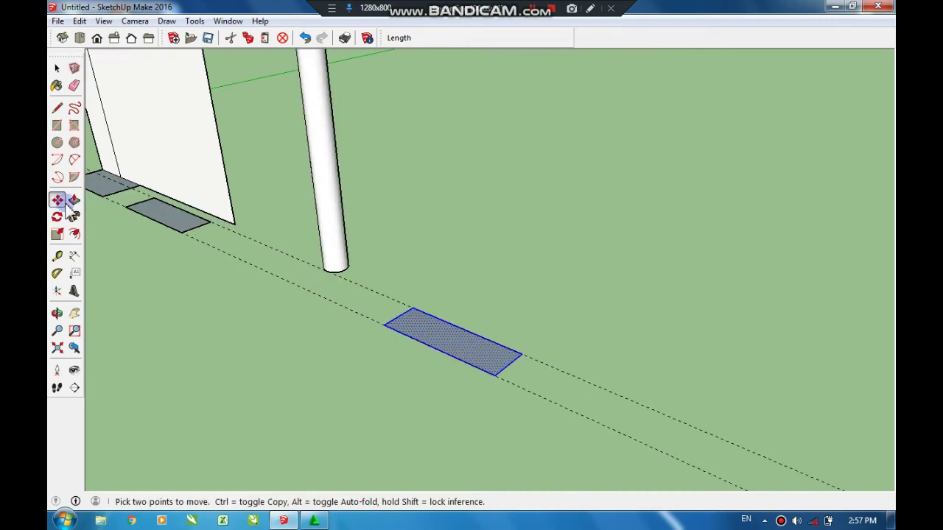
Step: Push/Pull the copied rectangle upward into a solid block
key(p)
click(475, 343)
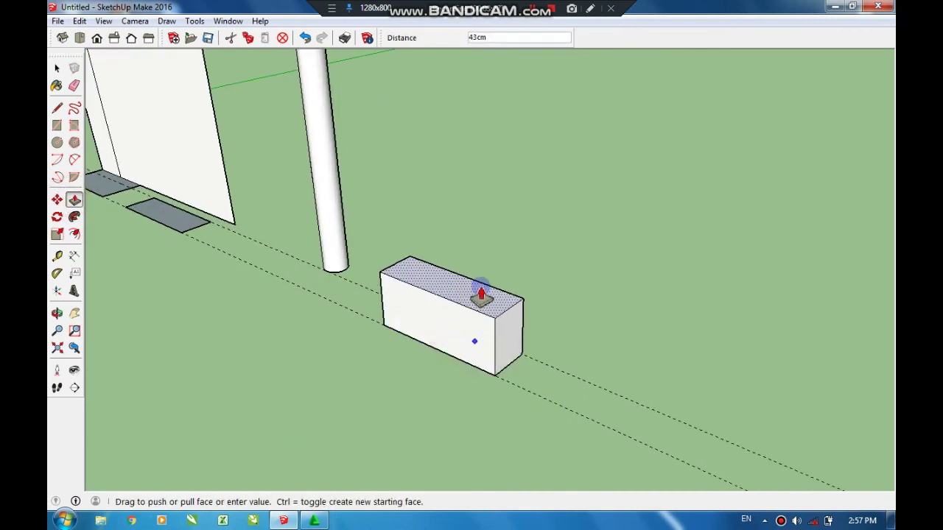
click(482, 296)
mouse_move(516, 327)
middle_down()
mouse_move(435, 341)
mouse_move(726, 263)
mouse_move(588, 270)
middle_up()
Step: Draw a lengthwise stripe line along the block's top
mouse_move(587, 270)
mouse_down()
mouse_move(560, 314)
mouse_move(562, 352)
mouse_up()
scroll(431, 331, up, 3)
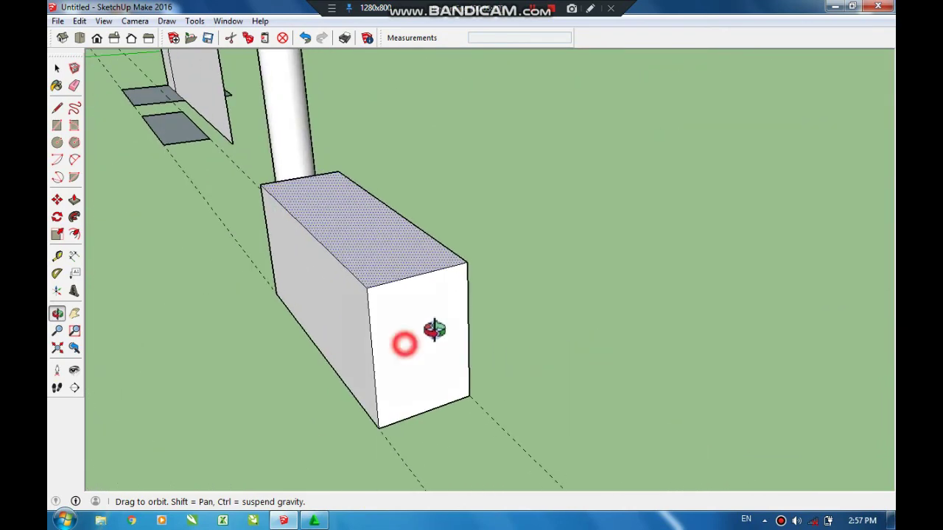
scroll(448, 324, up, 2)
drag(449, 324, 612, 231)
scroll(463, 309, down, 3)
drag(463, 309, 385, 280)
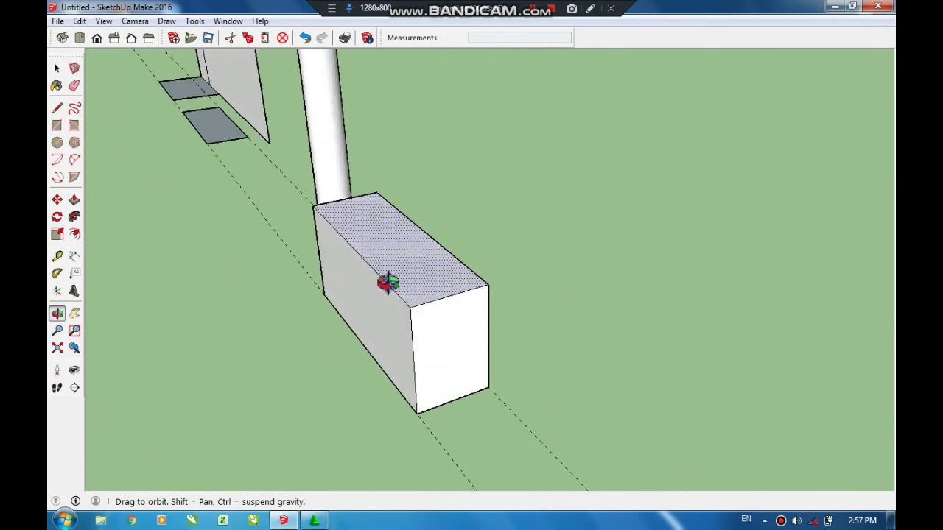
scroll(441, 376, up, 2)
key(space)
click(413, 228)
middle_drag(413, 227, 483, 268)
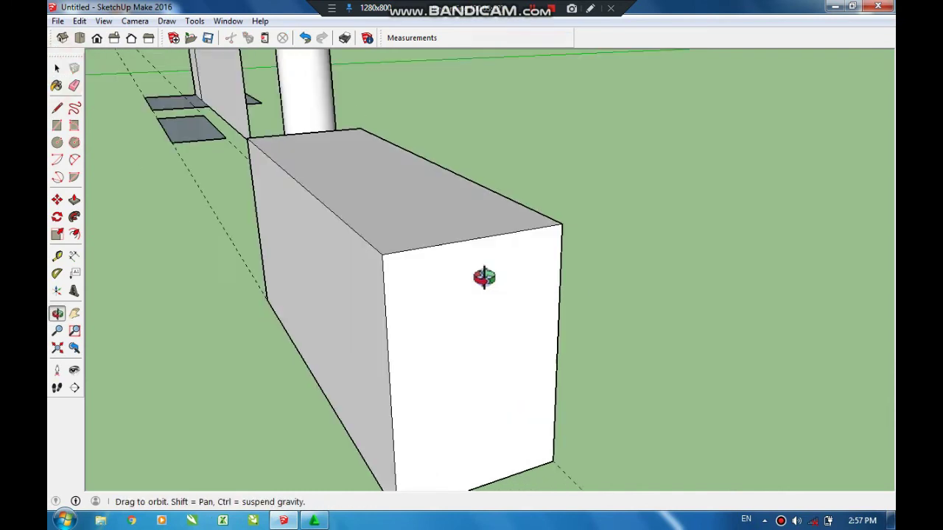
scroll(484, 268, up, 2)
click(57, 108)
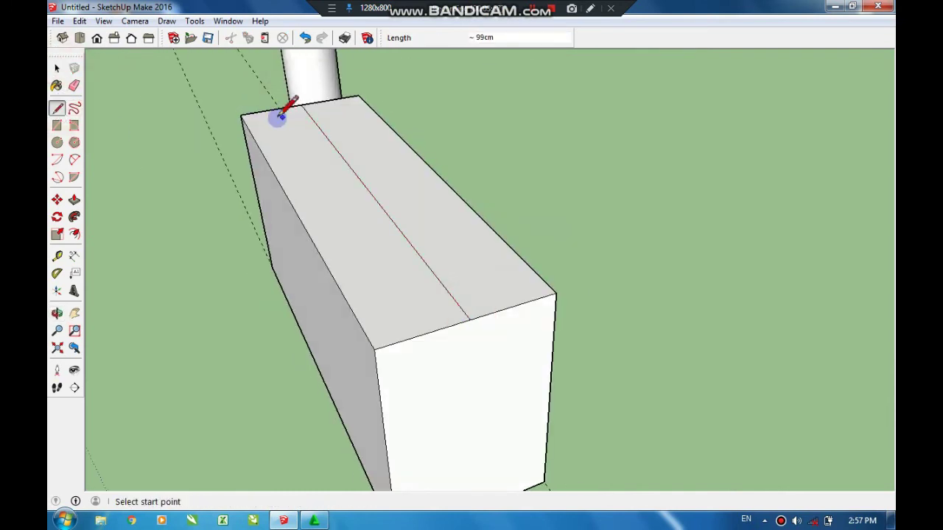
click(512, 300)
scroll(512, 301, down, 3)
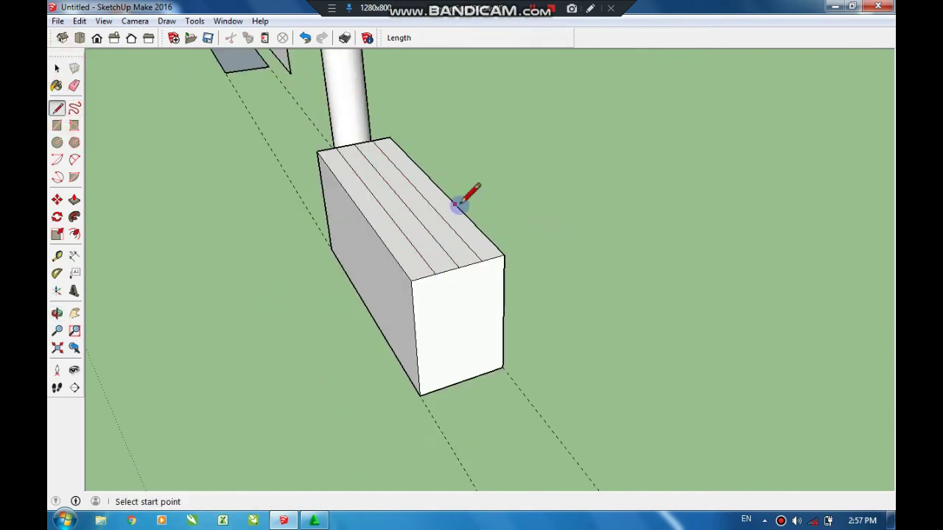
scroll(459, 204, up, 3)
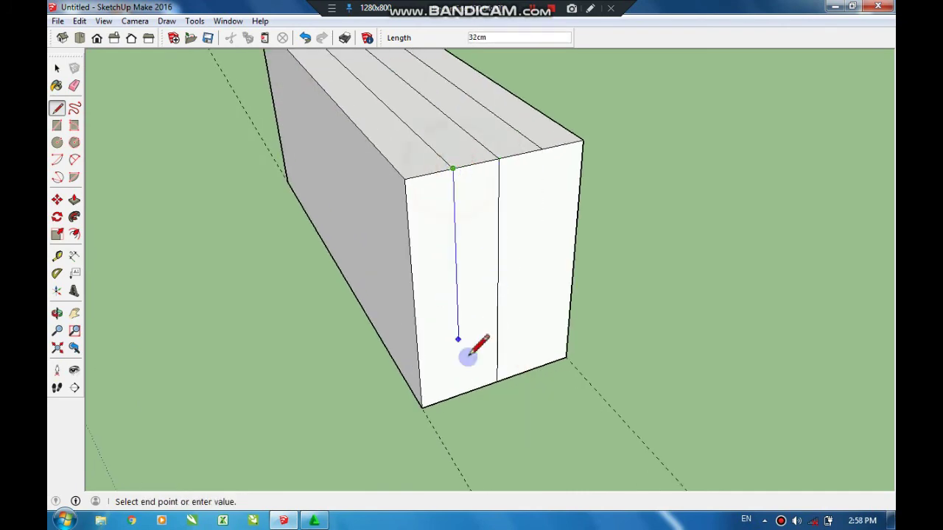
Step: Draw two lines down the block's end face, dividing it into strips
click(540, 146)
click(542, 362)
mouse_move(543, 361)
middle_down()
mouse_move(440, 309)
mouse_move(499, 282)
mouse_move(347, 394)
middle_up()
drag(346, 394, 403, 386)
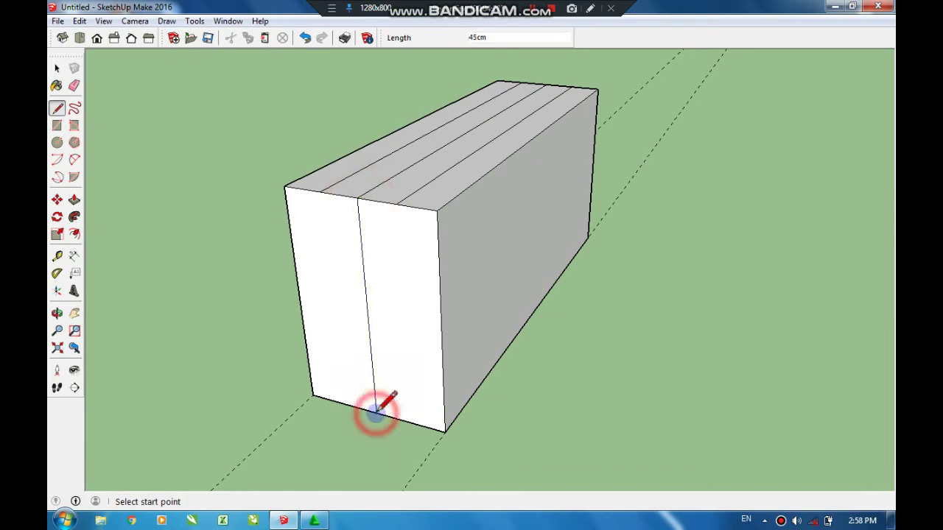
click(402, 212)
click(410, 417)
mouse_move(410, 416)
middle_down()
mouse_move(361, 267)
mouse_move(475, 351)
middle_up()
mouse_move(476, 351)
mouse_down()
mouse_move(530, 255)
mouse_move(467, 231)
mouse_move(451, 190)
mouse_up()
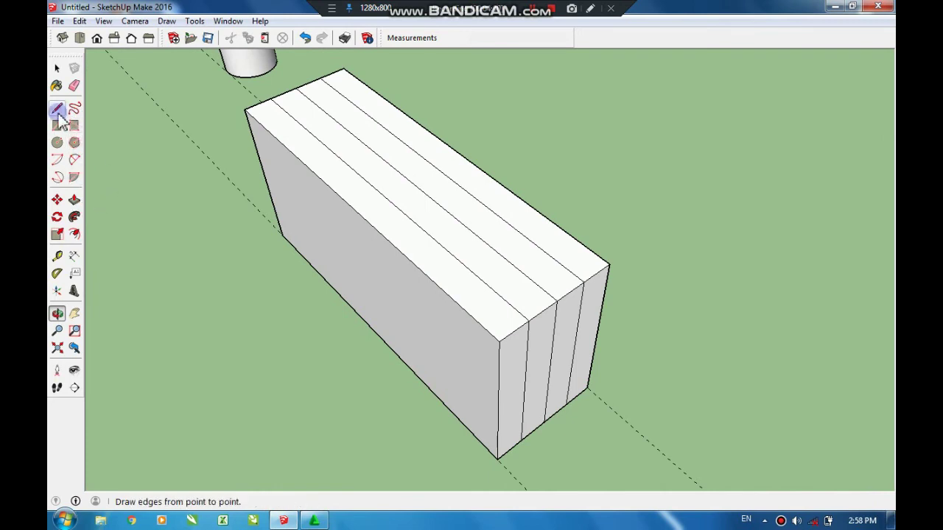
Step: Add a 15 cm guide, draw a cross line on top, and pull that strip up 2 cm
click(56, 256)
click(256, 103)
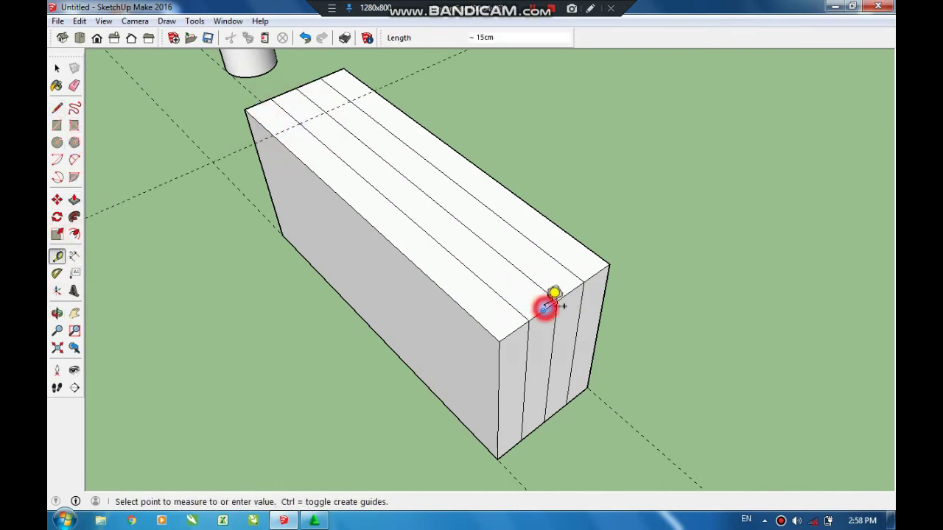
click(57, 109)
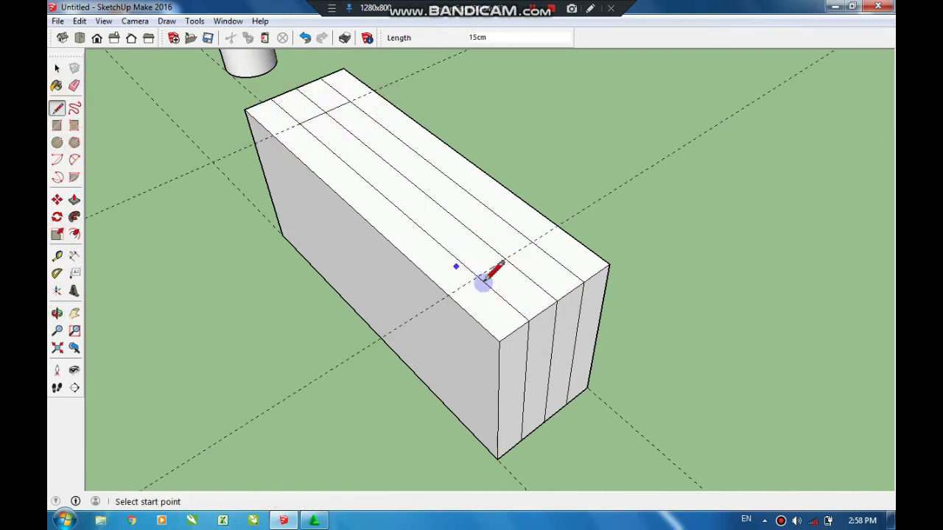
click(531, 242)
key(p)
click(420, 231)
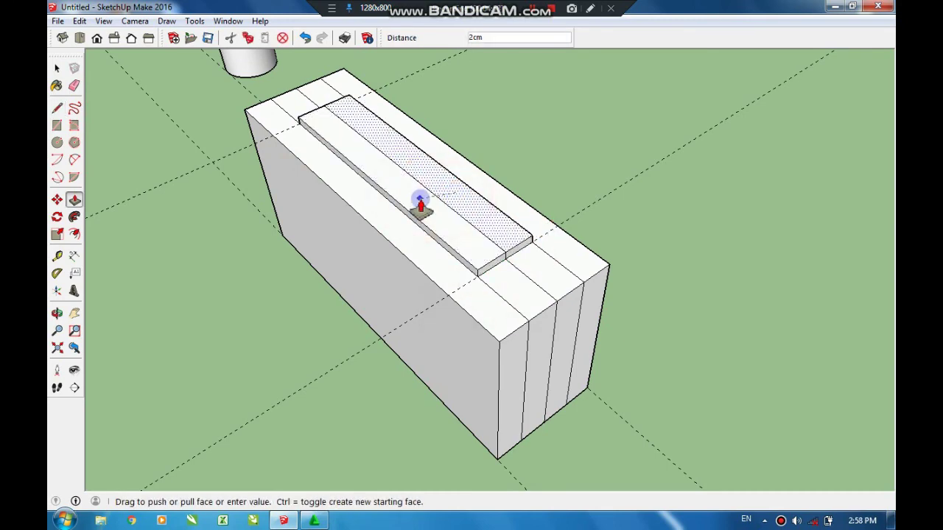
mouse_move(417, 206)
middle_down()
mouse_move(620, 162)
mouse_move(641, 248)
mouse_move(589, 299)
middle_up()
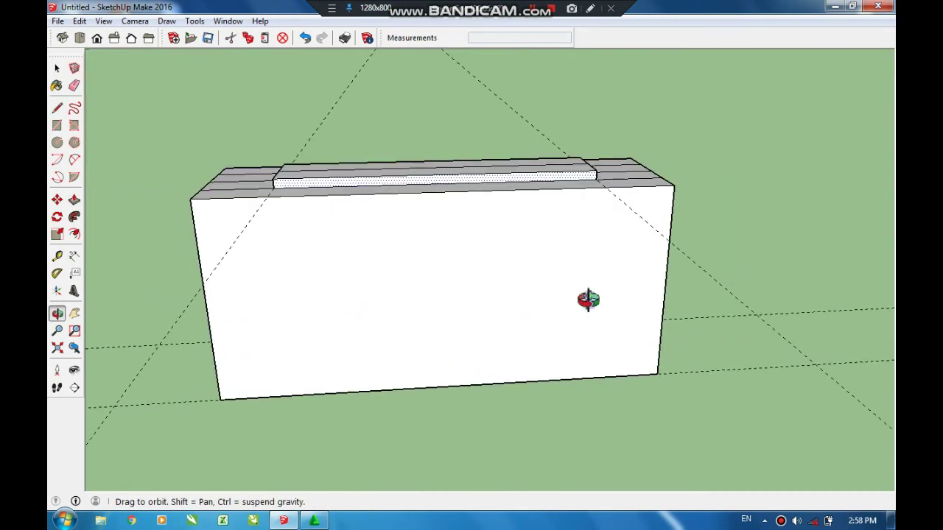
Step: Place vertical and horizontal Tape Measure guides across the block's front face
click(58, 256)
click(202, 263)
click(446, 193)
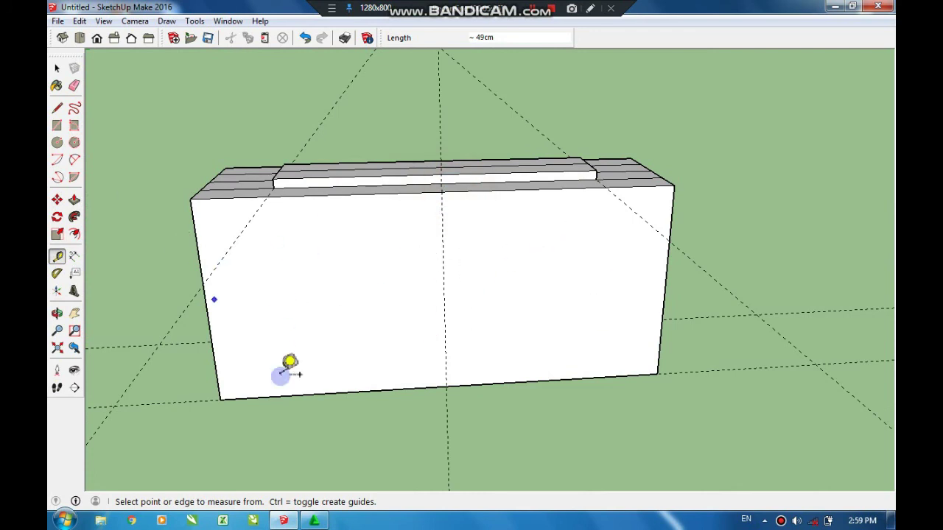
click(383, 385)
click(209, 298)
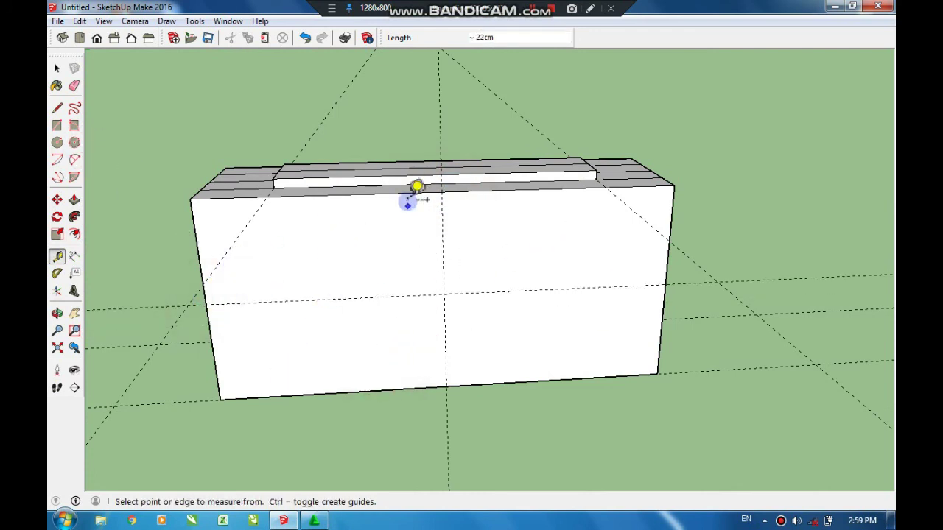
click(57, 108)
click(440, 196)
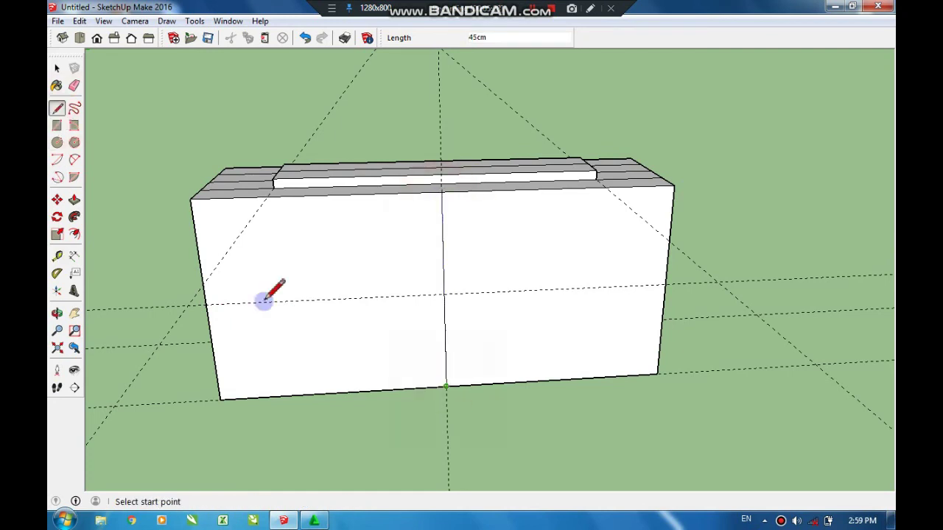
click(61, 259)
click(214, 361)
click(335, 394)
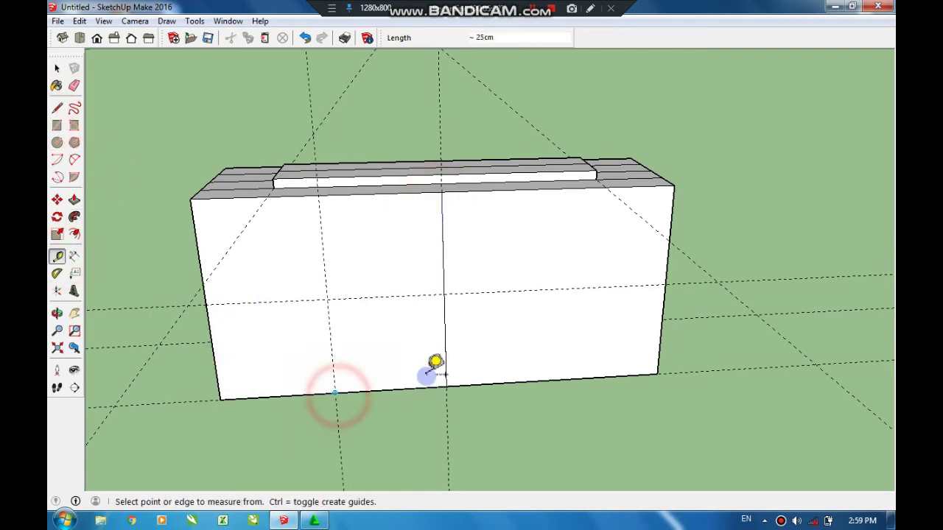
click(560, 378)
Step: Draw two circles side by side at the guide intersections
click(59, 144)
click(326, 299)
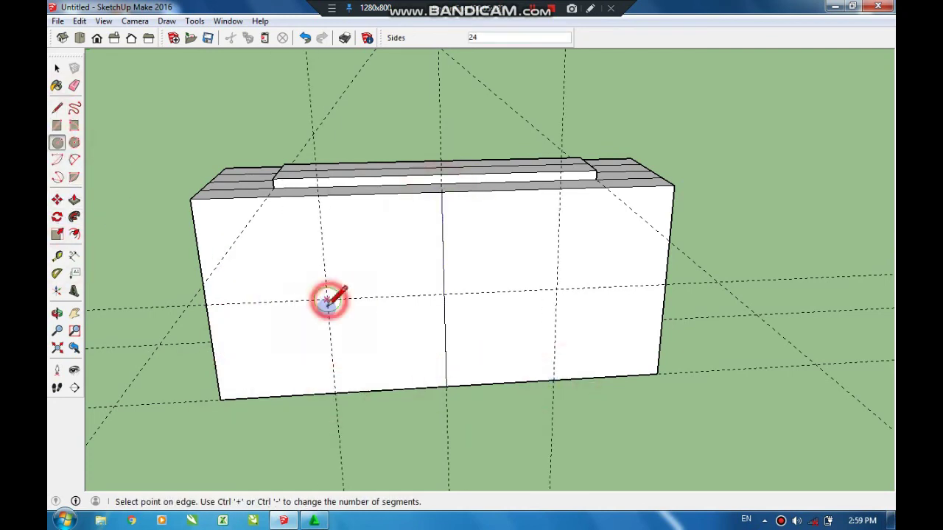
click(335, 370)
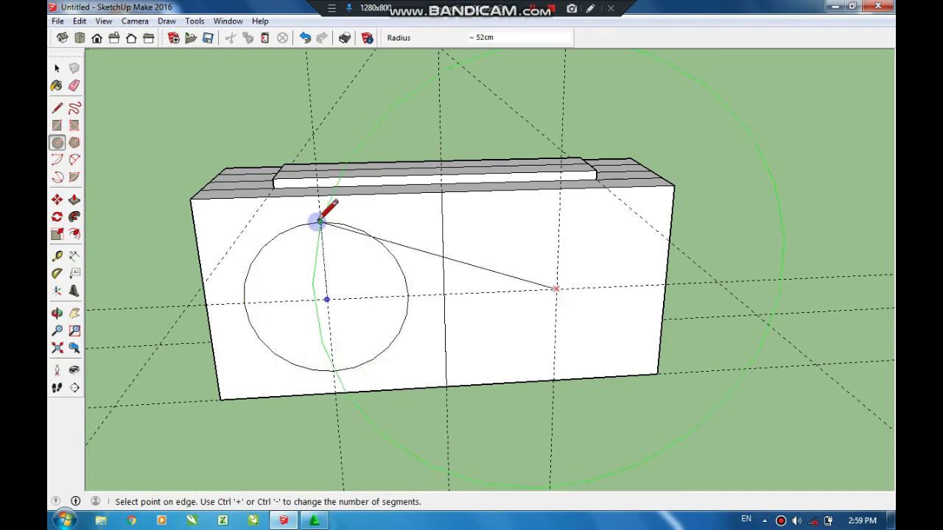
click(557, 211)
Step: Draw a concentric circle of about 19 cm radius around both the left and right circles
key(o)
drag(710, 339, 485, 275)
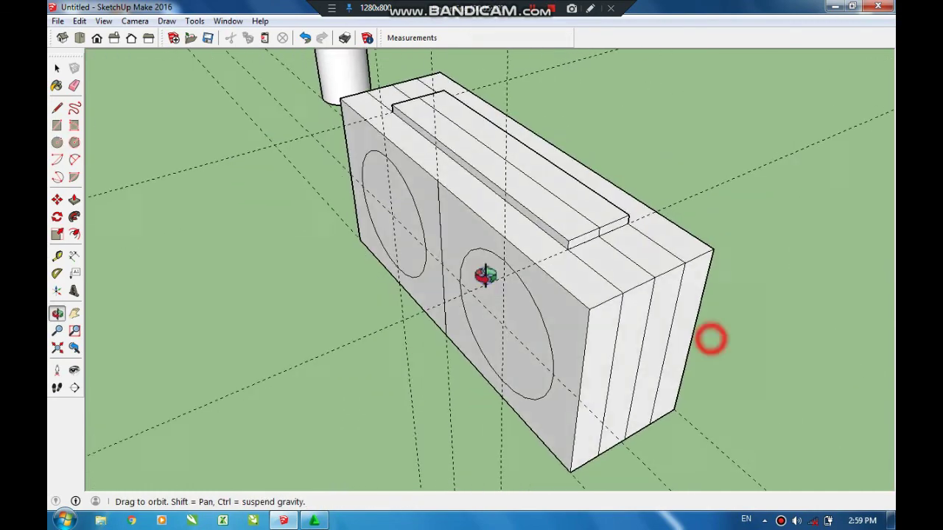
mouse_move(625, 363)
mouse_down()
mouse_move(793, 341)
mouse_move(591, 337)
mouse_move(522, 305)
mouse_move(550, 286)
mouse_move(538, 263)
mouse_move(505, 253)
mouse_move(486, 290)
mouse_move(242, 219)
mouse_up()
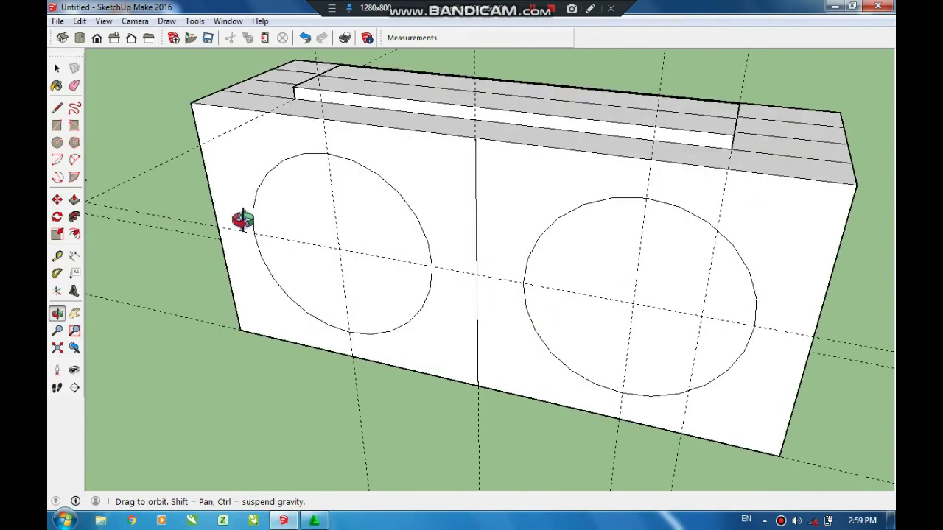
key(space)
click(270, 168)
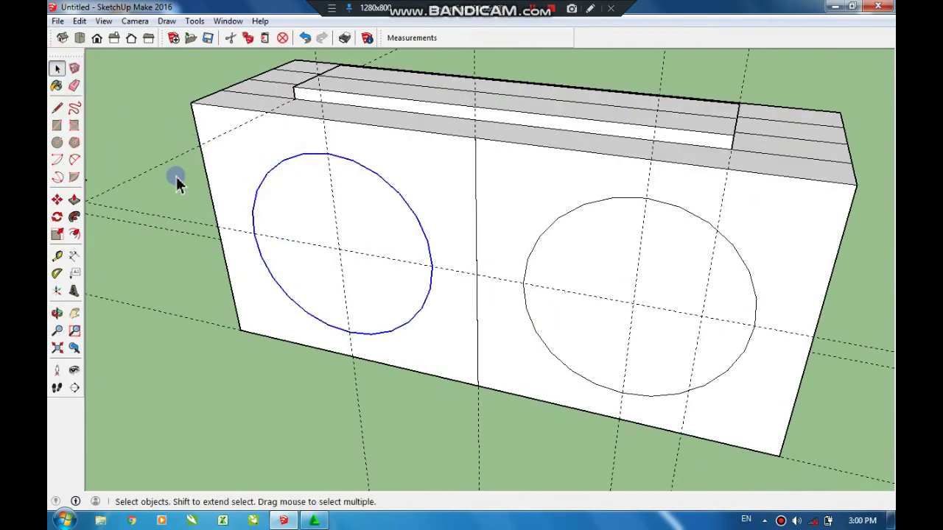
click(56, 143)
click(338, 248)
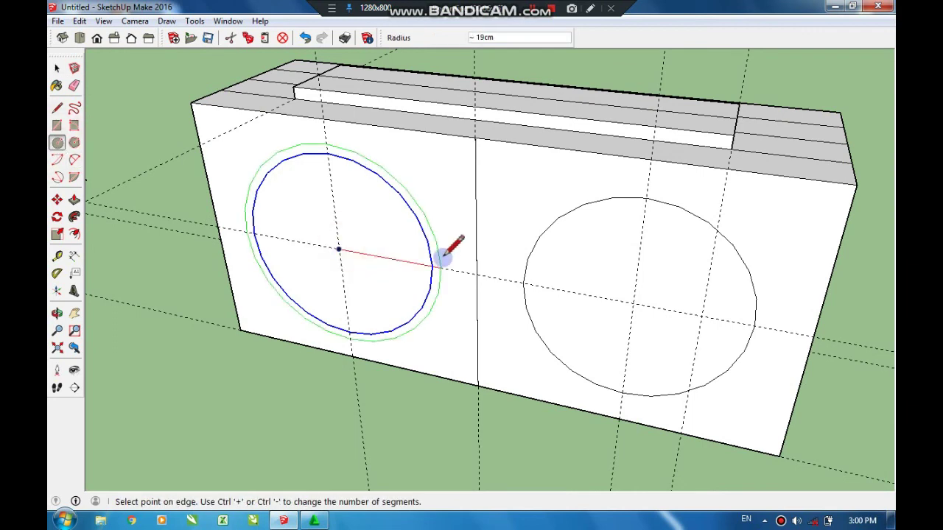
click(632, 302)
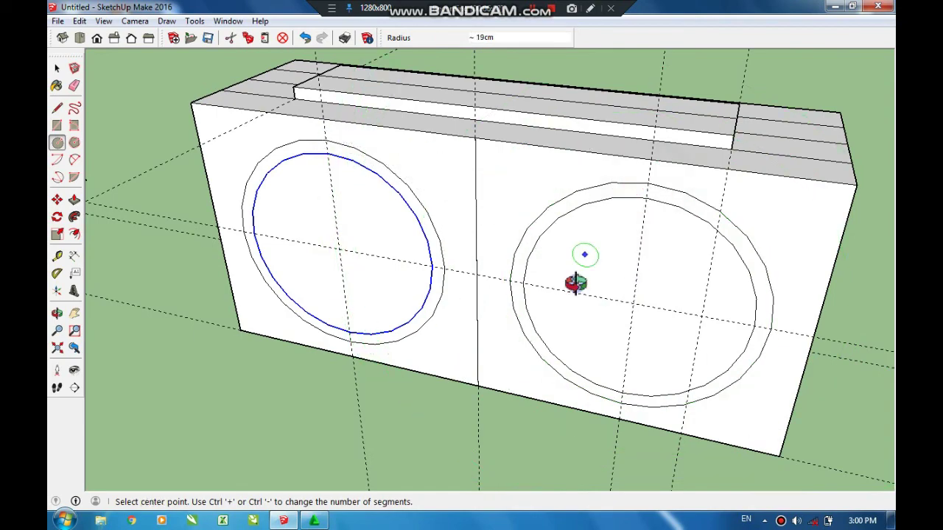
mouse_move(575, 283)
middle_down()
mouse_move(277, 155)
mouse_move(293, 196)
mouse_move(120, 90)
middle_up()
key(space)
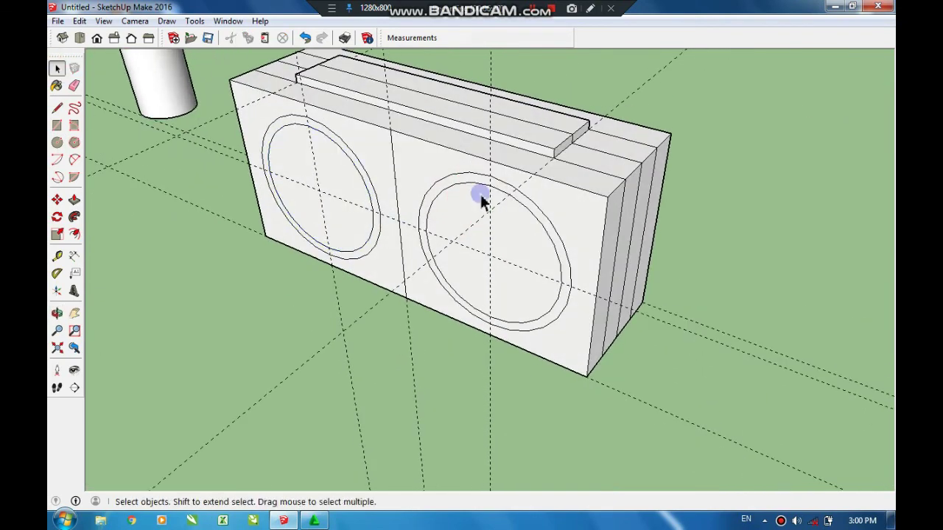
click(483, 182)
Step: Draw another circle snapped to the right ring's centre and edge
click(267, 286)
scroll(101, 239, up, 2)
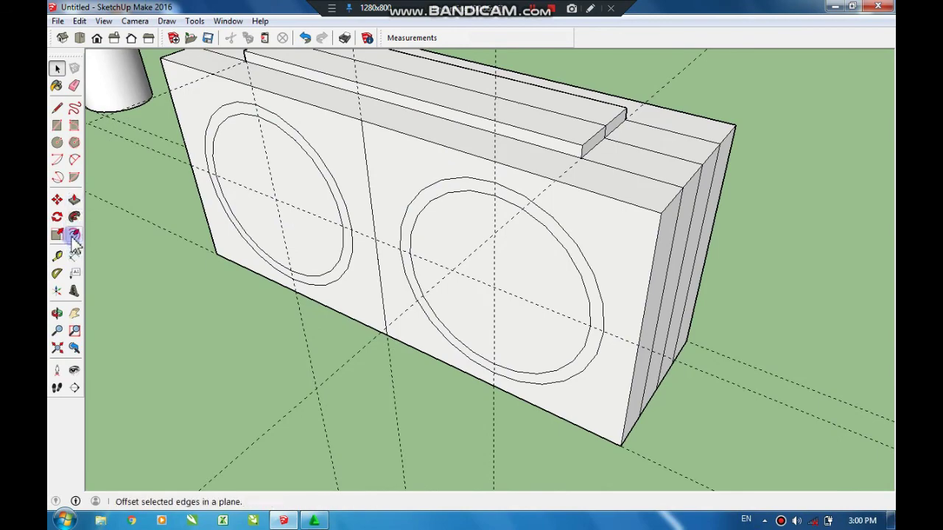
key(c)
click(494, 284)
scroll(497, 186, up, 4)
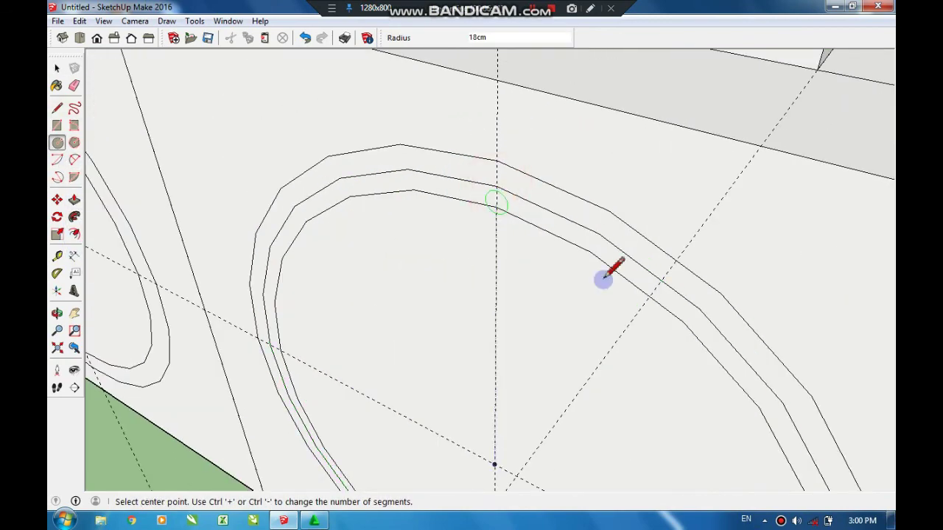
scroll(253, 238, down, 5)
click(269, 236)
scroll(253, 115, up, 3)
scroll(253, 118, up, 2)
click(252, 116)
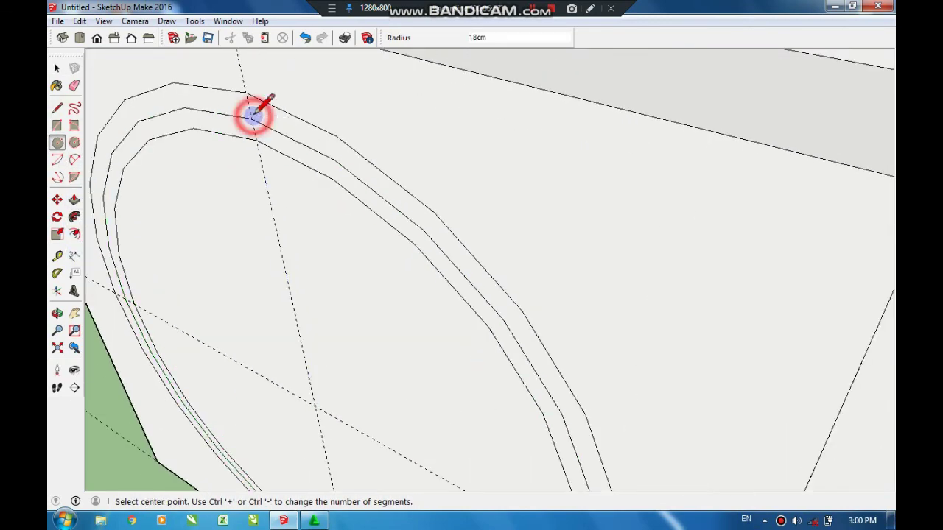
scroll(270, 169, down, 5)
scroll(270, 169, up, 3)
Step: Draw line cuts across both rings along the horizontal guide, splitting them in half
key(l)
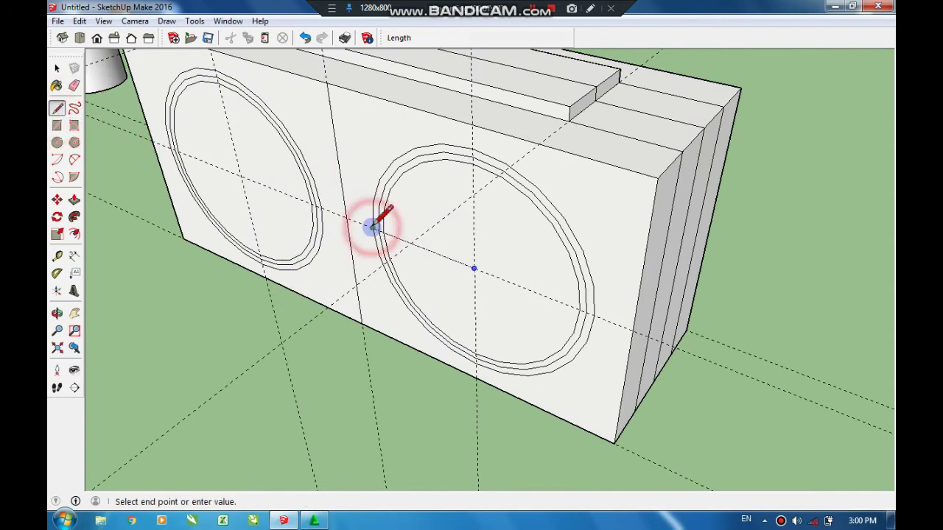
click(374, 228)
scroll(380, 229, up, 3)
click(830, 407)
scroll(782, 372, down, 3)
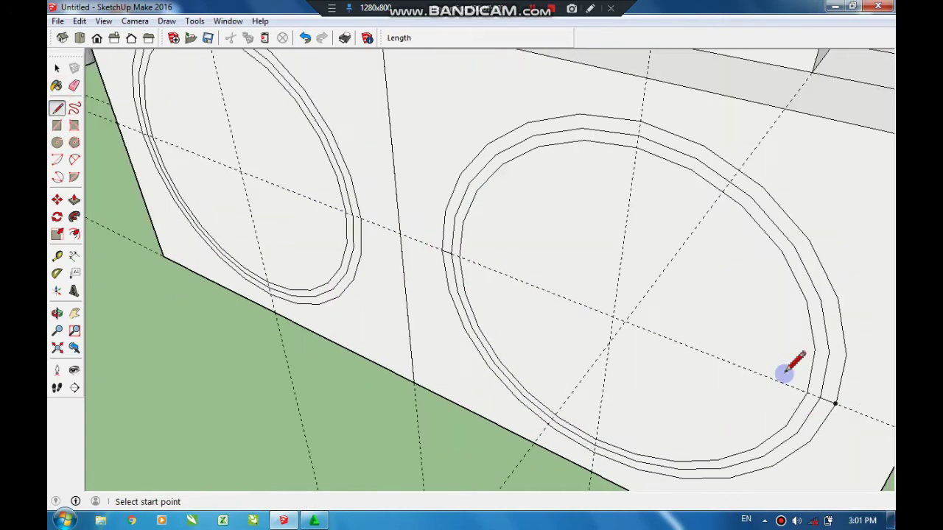
scroll(219, 152, up, 4)
click(224, 153)
click(229, 158)
scroll(396, 284, down, 3)
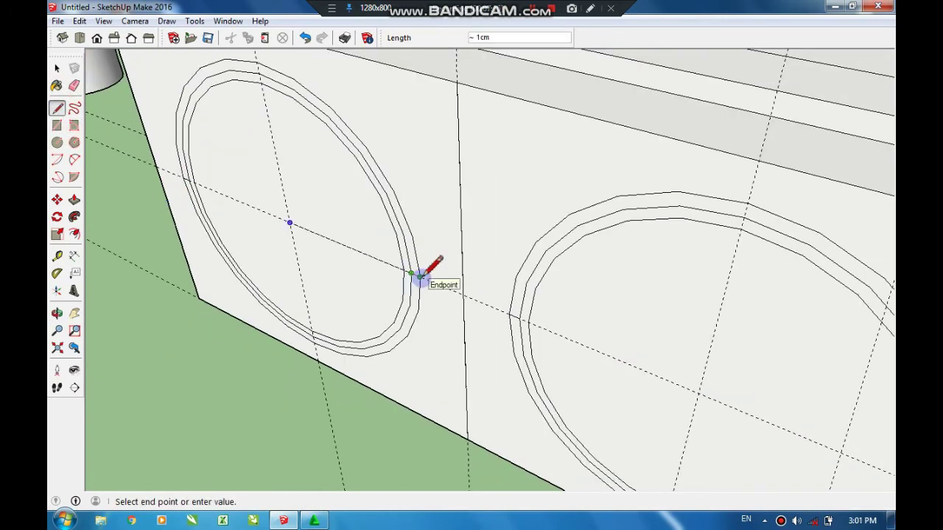
click(420, 276)
scroll(420, 276, down, 3)
Step: Push/Pull both upper half-rings out 9 cm into curved arches
key(p)
drag(255, 180, 233, 188)
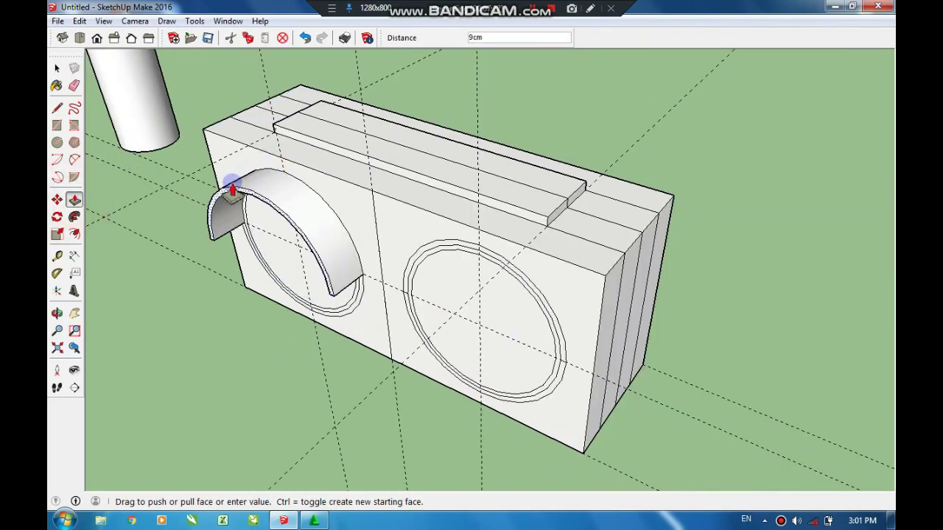
double_click(431, 247)
mouse_move(431, 378)
middle_down()
mouse_move(652, 190)
mouse_move(79, 212)
middle_up()
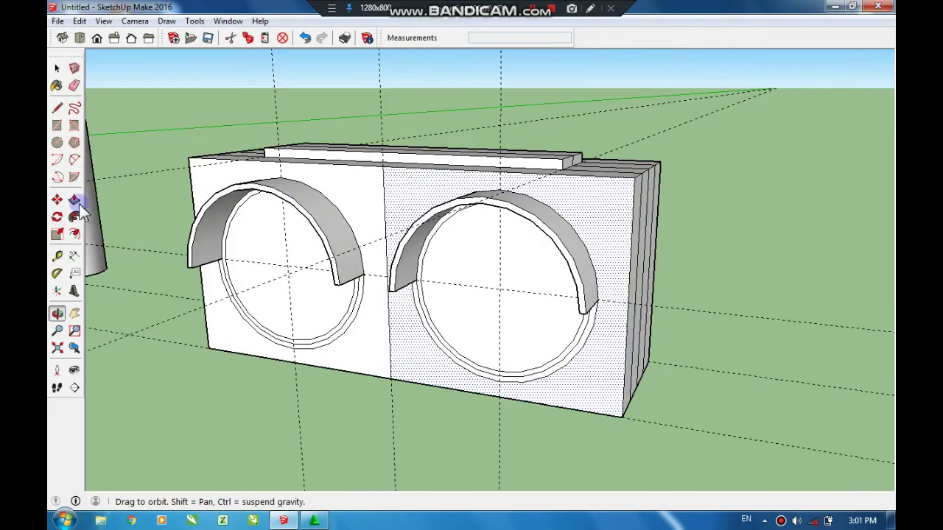
drag(243, 263, 312, 297)
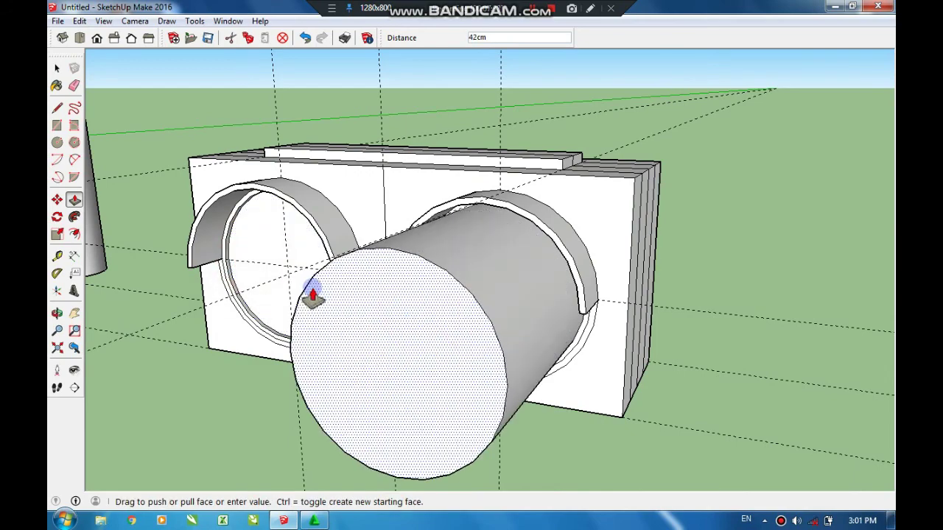
key(Escape)
mouse_move(589, 405)
middle_down()
mouse_move(721, 315)
mouse_move(476, 311)
mouse_move(529, 370)
middle_up()
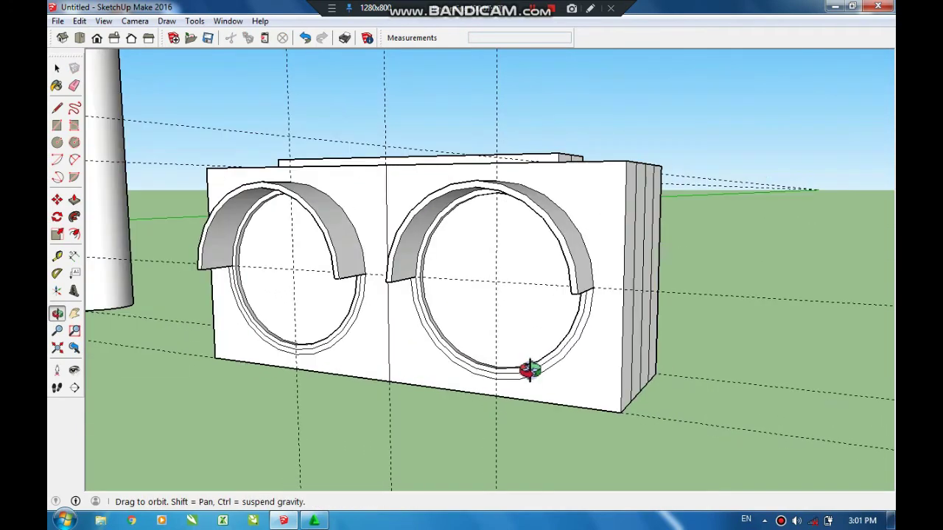
Step: Draw a small circle inside the left arch and move its face into position
key(e)
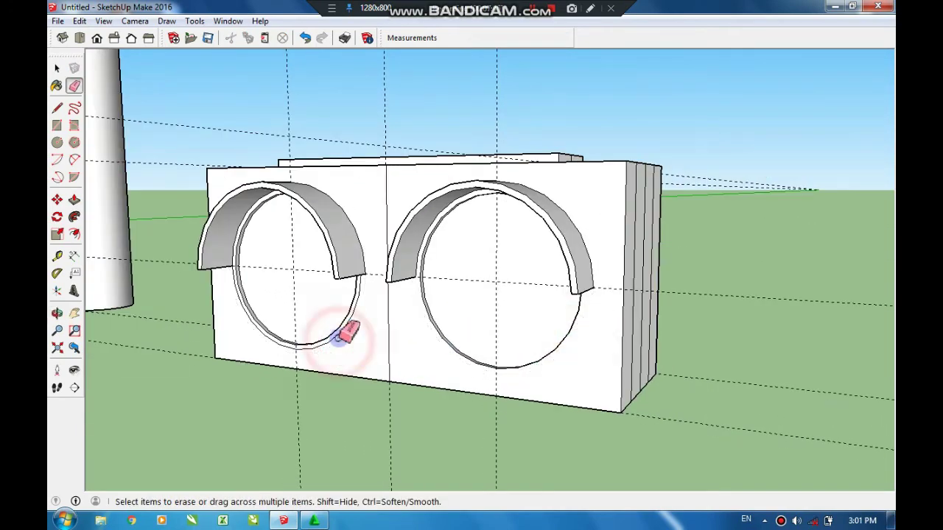
mouse_move(346, 333)
middle_down()
mouse_move(671, 344)
mouse_move(533, 336)
mouse_move(407, 299)
mouse_move(496, 311)
mouse_move(434, 322)
mouse_move(579, 306)
mouse_move(467, 336)
mouse_move(74, 174)
middle_up()
click(57, 142)
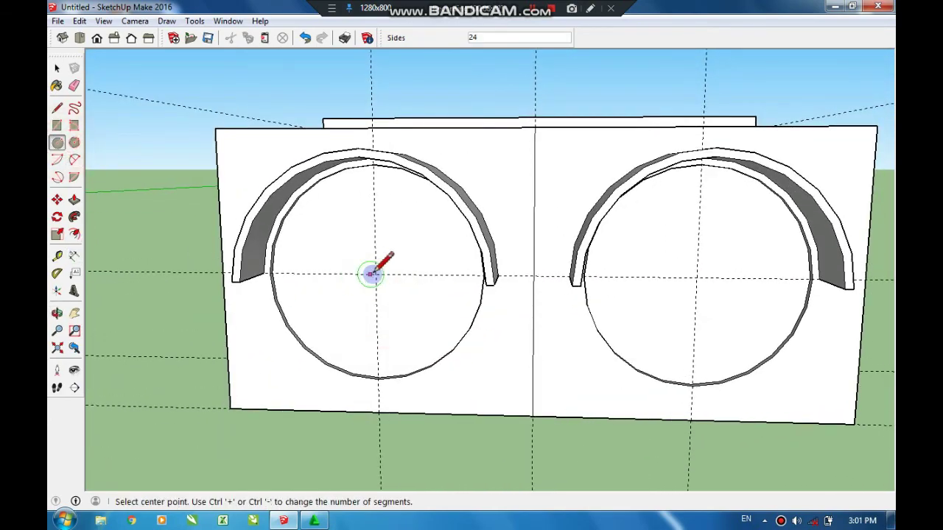
click(419, 208)
key(m)
click(346, 240)
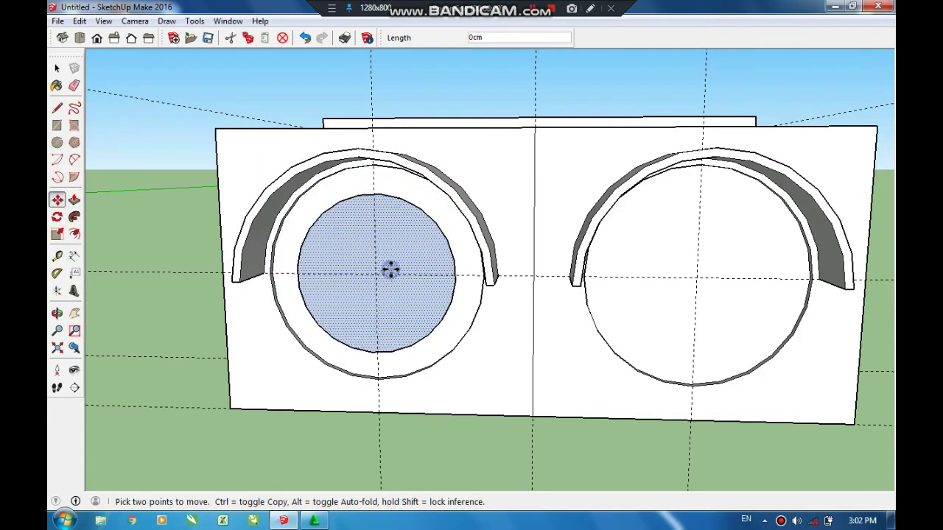
click(389, 261)
mouse_move(389, 262)
middle_down()
mouse_move(400, 343)
mouse_move(539, 384)
middle_up()
middle_drag(385, 310, 94, 223)
Step: Draw an inner circle centred on the left ring's centre
click(56, 143)
click(378, 273)
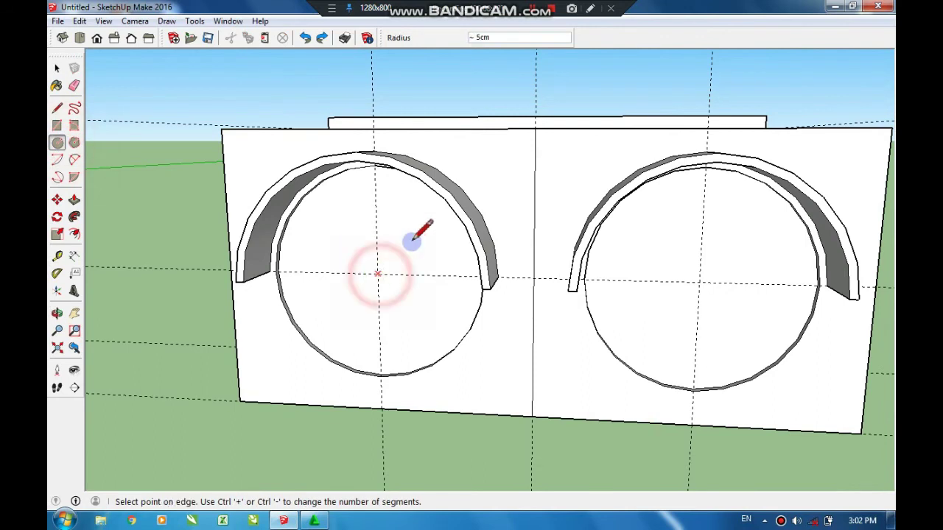
click(425, 213)
click(57, 200)
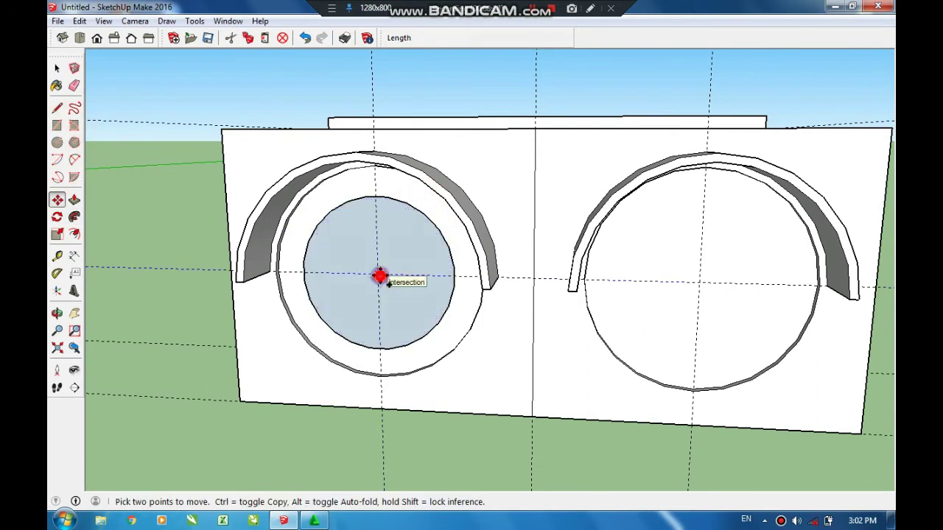
click(377, 274)
middle_drag(384, 314, 460, 431)
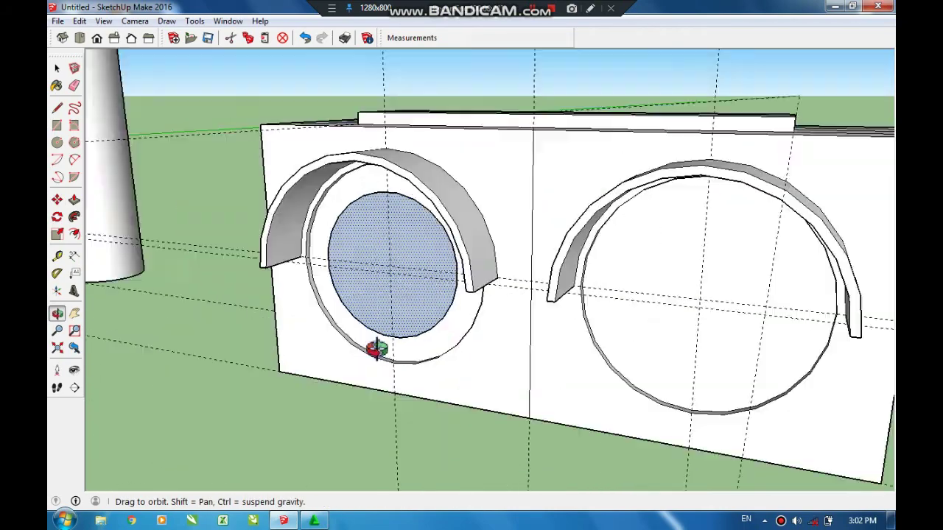
key(space)
click(460, 431)
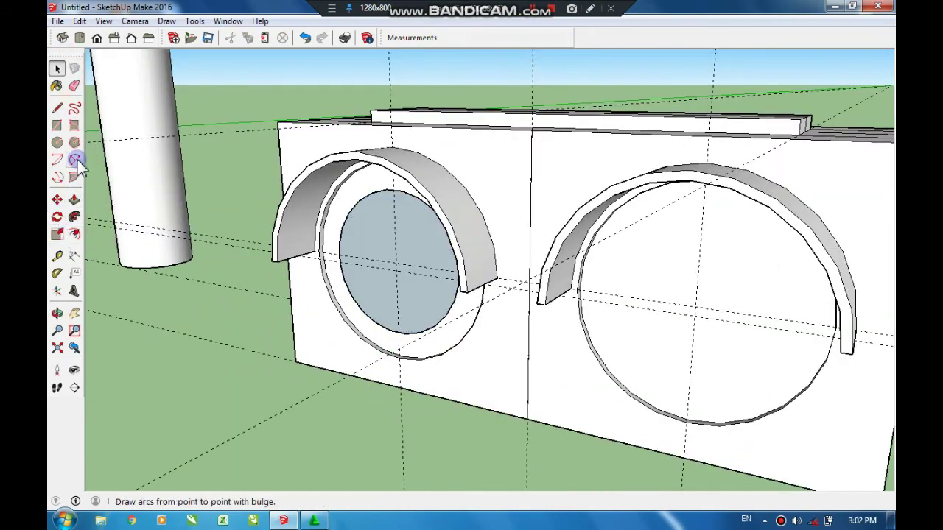
Step: Draw an inner circle centred in the right ring, then view the whole block
click(57, 142)
click(694, 305)
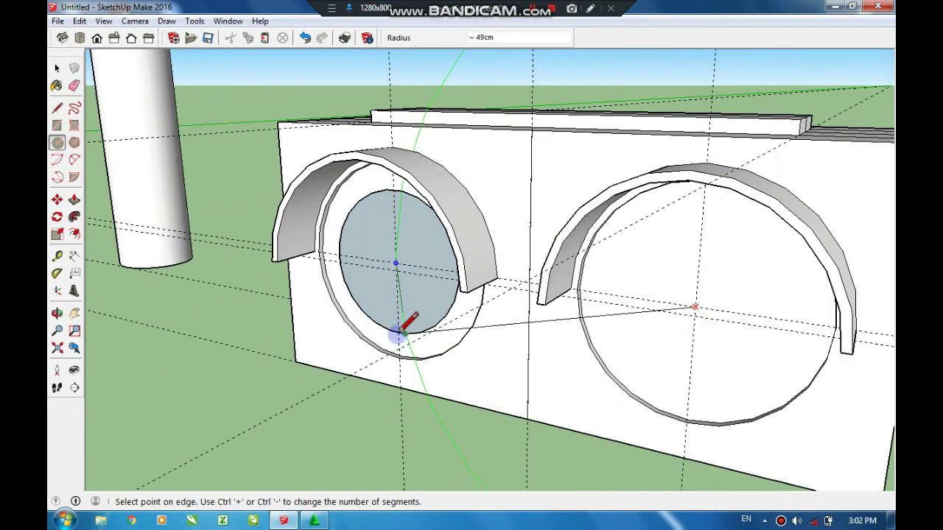
scroll(398, 335, up, 3)
scroll(540, 358, down, 3)
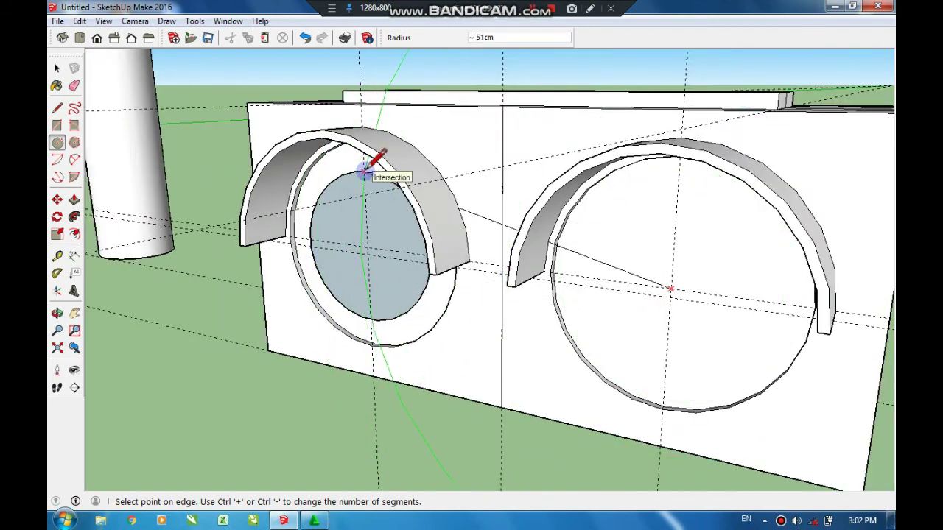
click(673, 196)
mouse_move(368, 399)
middle_down()
mouse_move(579, 305)
mouse_move(553, 177)
mouse_move(572, 257)
mouse_move(442, 236)
mouse_move(427, 263)
mouse_move(416, 258)
middle_up()
Step: Offset the block's back face inward, then erase the frame face and the top-right corner edge
click(74, 233)
click(385, 193)
click(377, 197)
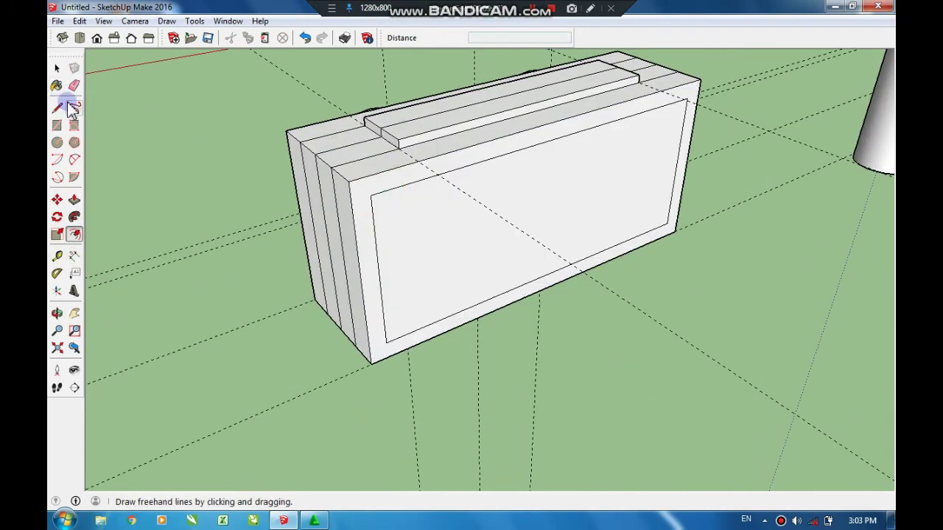
click(74, 85)
click(349, 179)
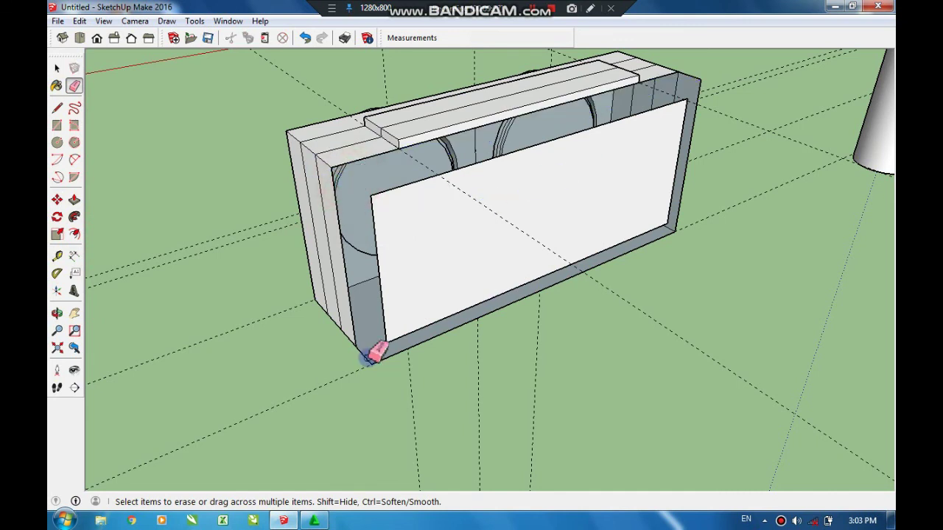
click(703, 83)
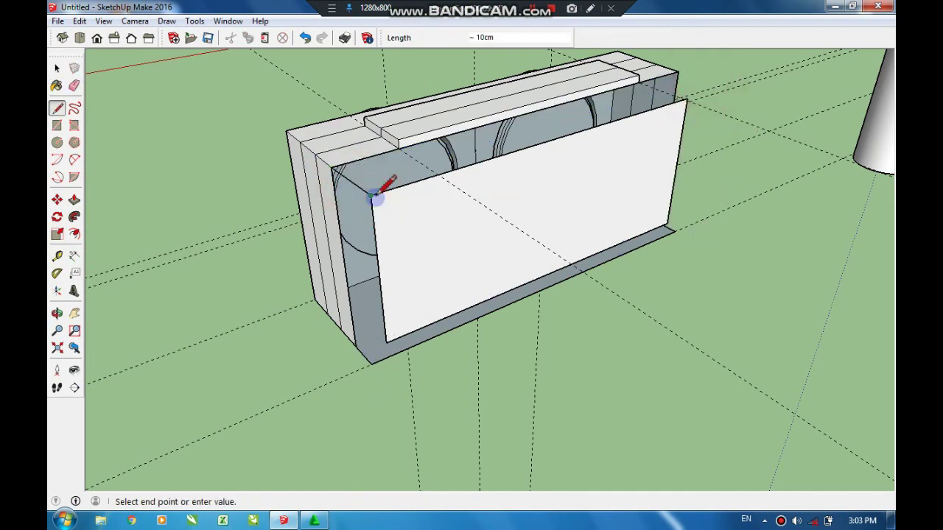
Step: Redraw lines across the open corners to close the block's back and base faces
click(684, 98)
click(378, 346)
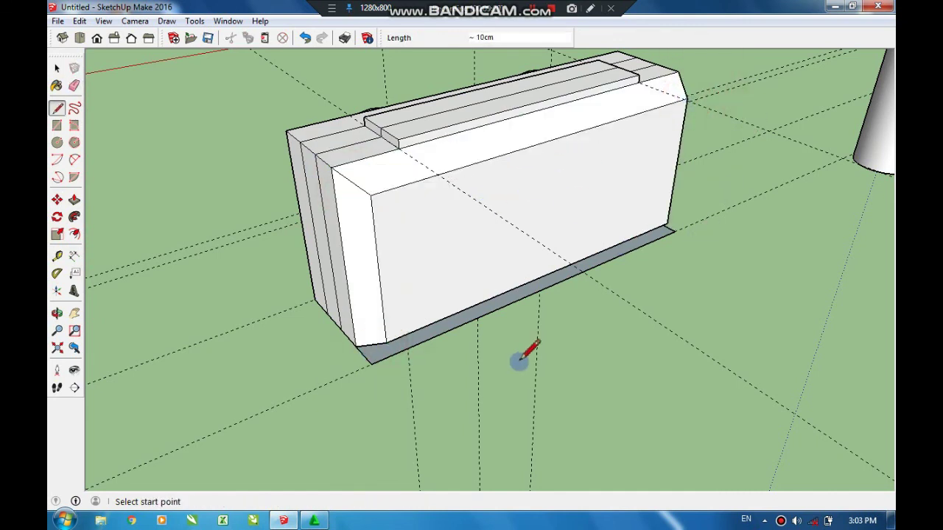
mouse_move(525, 358)
middle_down()
mouse_move(721, 326)
mouse_move(567, 280)
mouse_move(561, 253)
middle_up()
click(551, 261)
click(653, 317)
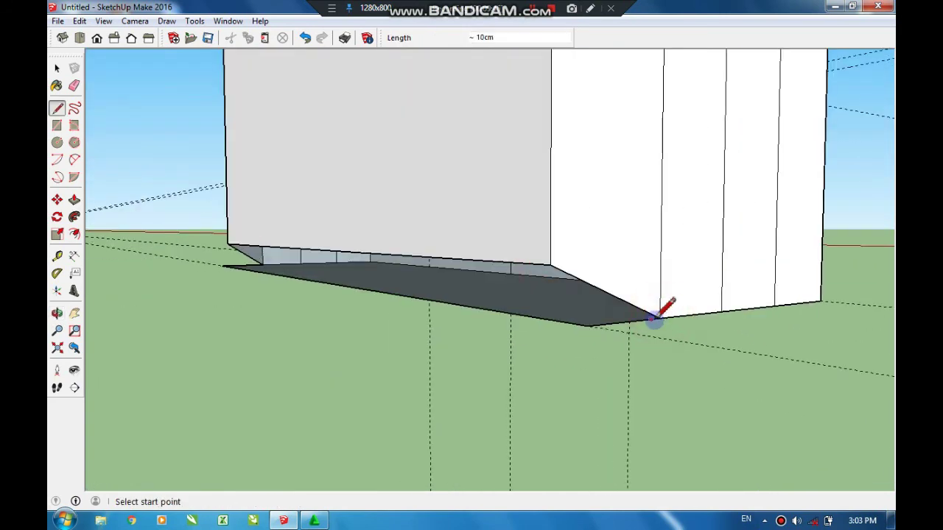
click(259, 265)
key(e)
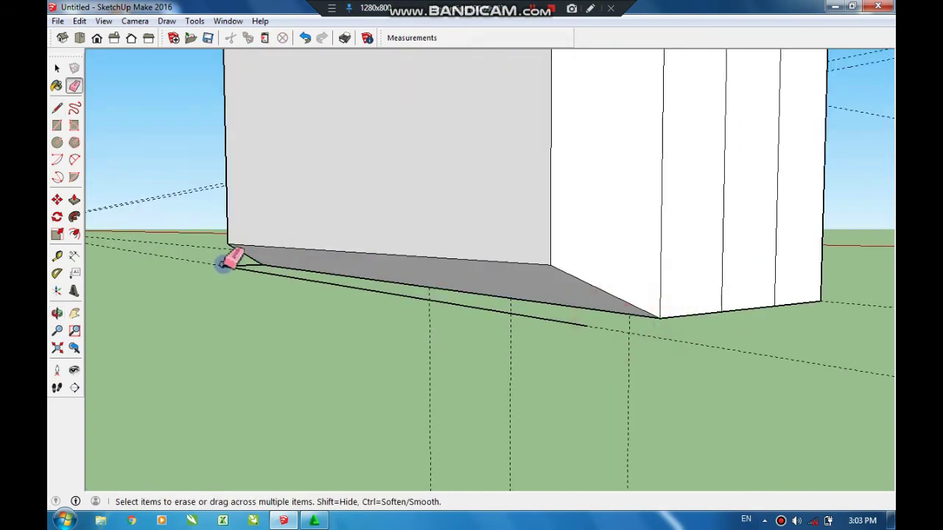
mouse_move(346, 317)
middle_down()
mouse_move(452, 214)
mouse_move(669, 366)
mouse_move(643, 301)
mouse_move(545, 321)
mouse_move(648, 244)
mouse_move(694, 110)
mouse_move(611, 276)
mouse_move(582, 303)
middle_up()
Step: Zoom and orbit down to the bent pipe's round top end and the block beneath it
scroll(582, 303, down, 2)
scroll(482, 315, up, 5)
scroll(484, 318, up, 2)
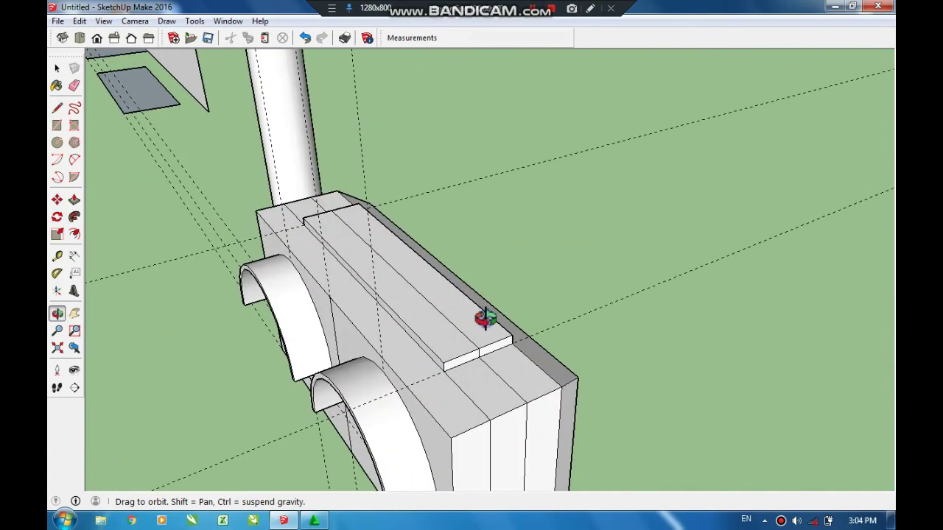
scroll(484, 318, down, 4)
mouse_move(479, 347)
middle_down()
mouse_move(448, 396)
mouse_move(463, 199)
middle_up()
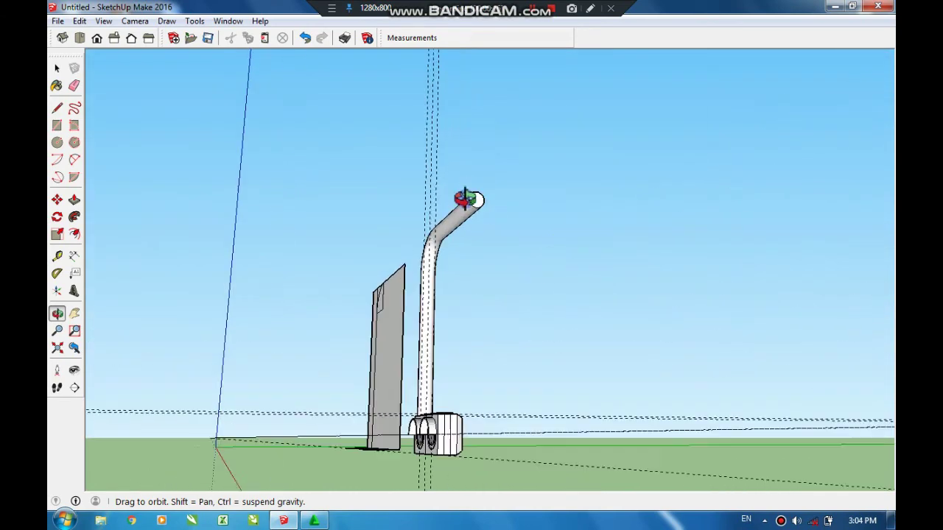
scroll(458, 215, up, 3)
scroll(458, 215, up, 3)
key(l)
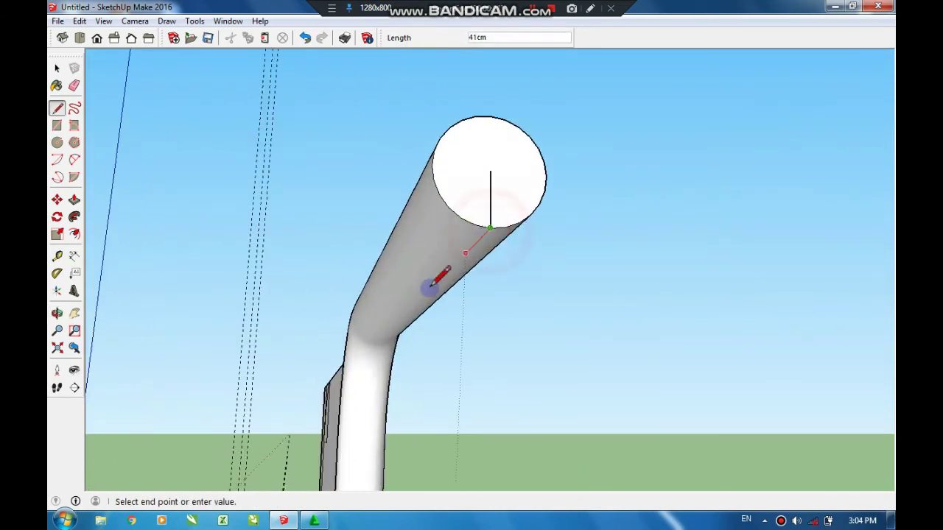
key(o)
scroll(473, 238, down, 2)
scroll(467, 263, down, 3)
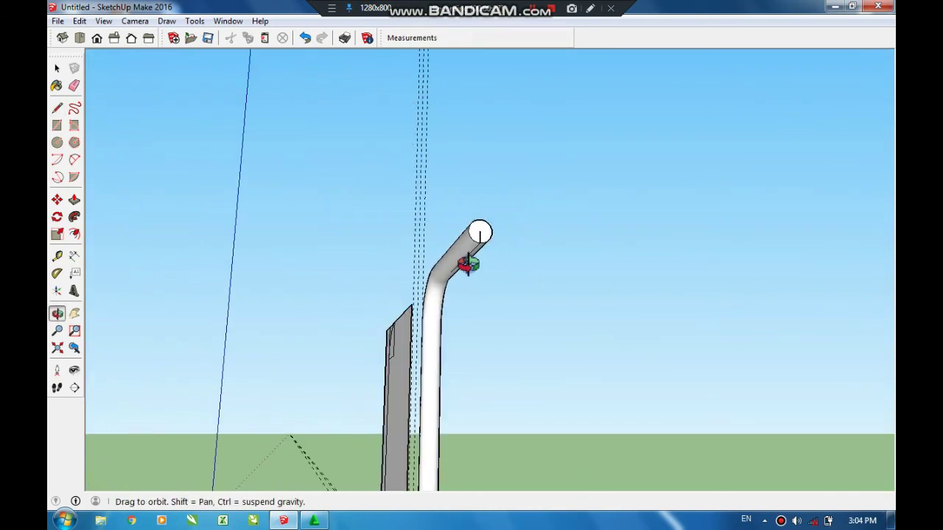
middle_drag(467, 263, 474, 467)
scroll(493, 346, up, 2)
middle_drag(494, 346, 490, 413)
Step: Select the whole speaker block and make it a group
click(79, 20)
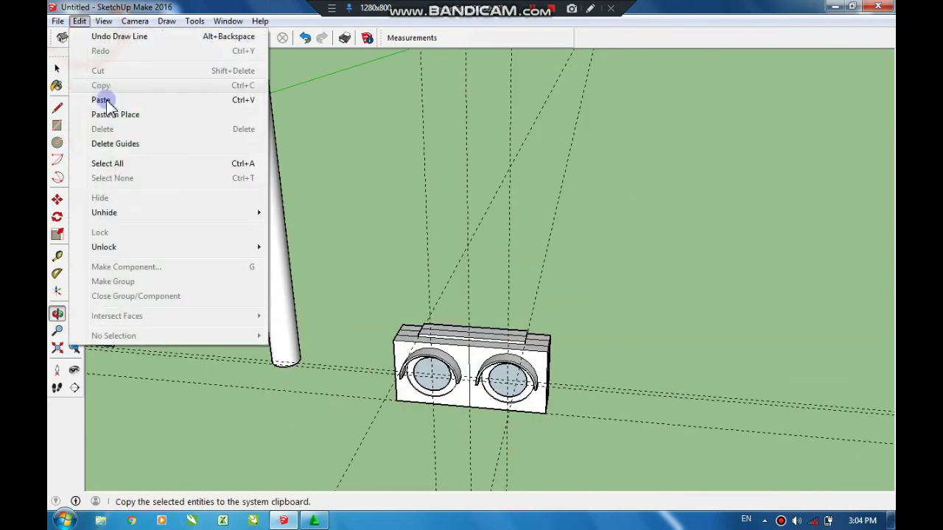
click(249, 190)
triple_click(456, 361)
right_click(470, 380)
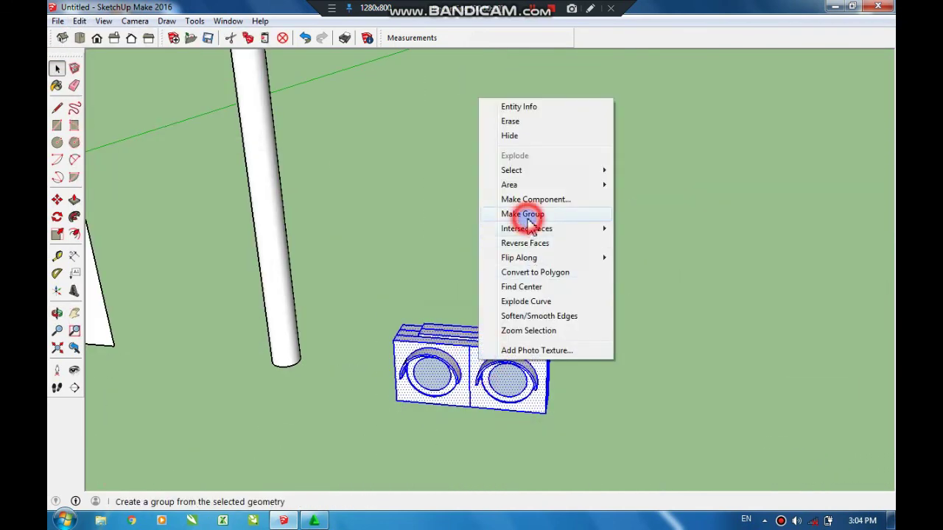
click(530, 214)
Step: Copy the grouped block up to the end of the pipe's arm
scroll(453, 434, down, 3)
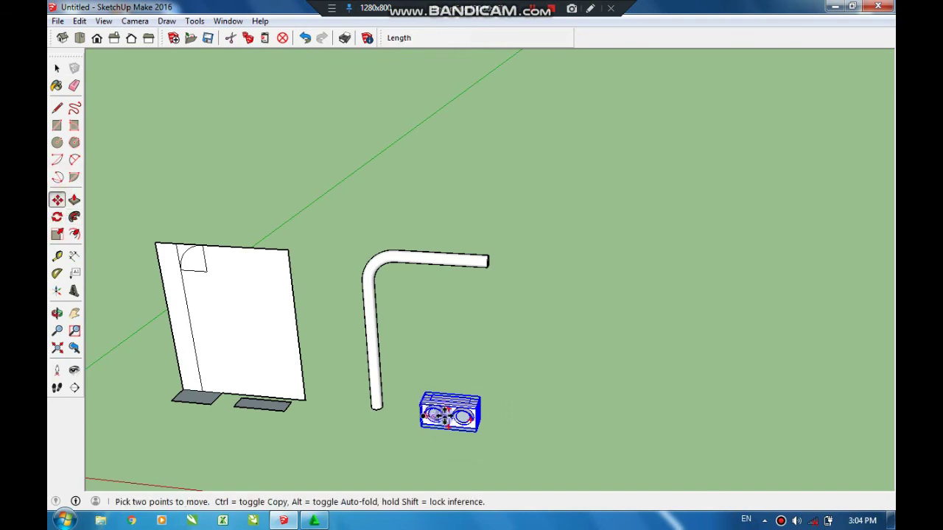
click(453, 412)
key(ctrl)
click(456, 405)
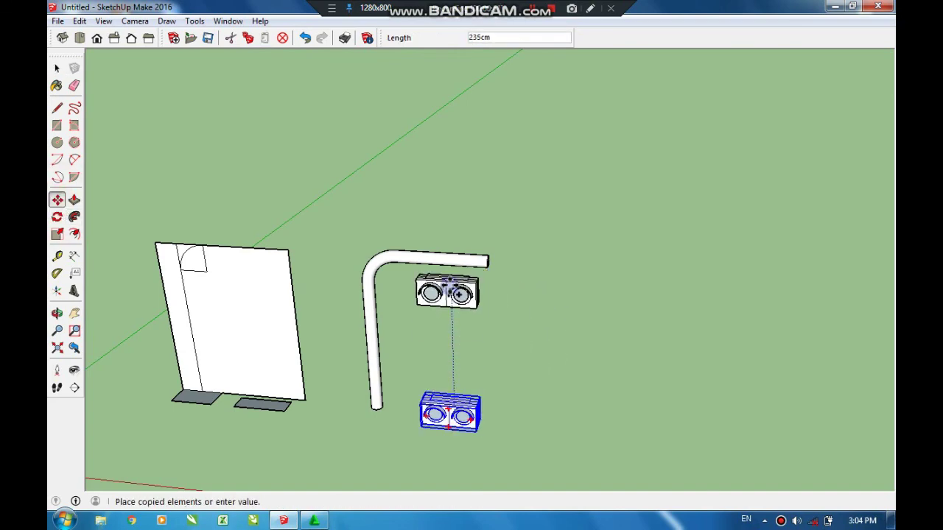
click(451, 284)
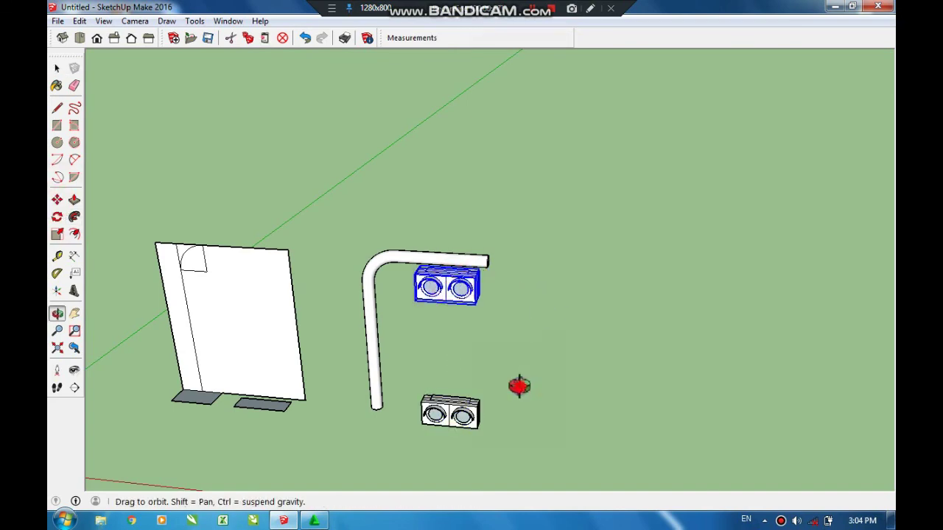
middle_drag(516, 385, 459, 273)
scroll(442, 243, up, 5)
drag(458, 259, 427, 237)
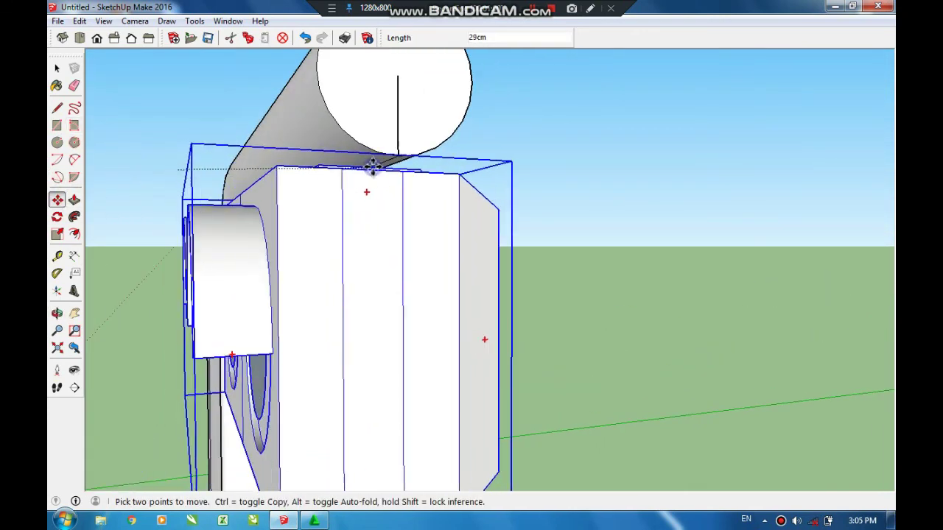
Step: Place another copy beside it and move the front block to the right of the pipe
key(ctrl)
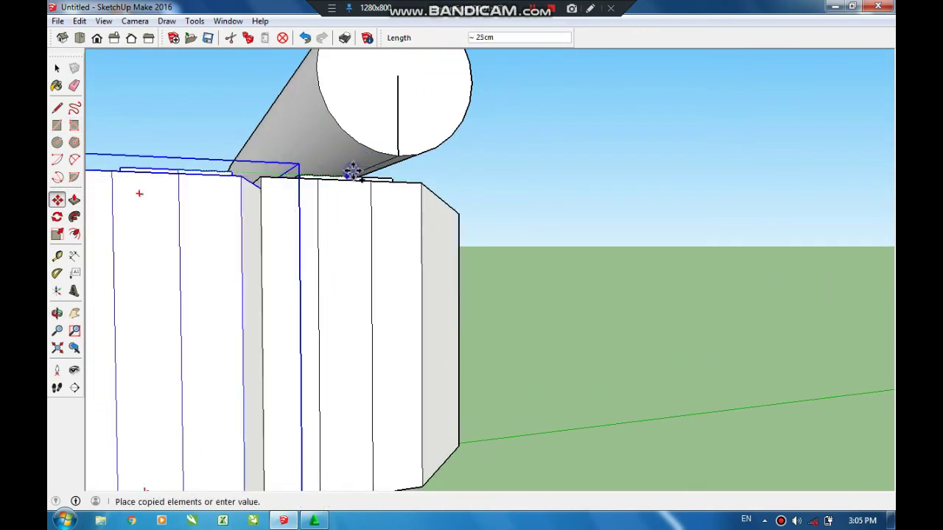
click(391, 162)
mouse_move(381, 183)
middle_down()
mouse_move(490, 177)
mouse_move(617, 278)
mouse_move(527, 397)
middle_up()
click(423, 279)
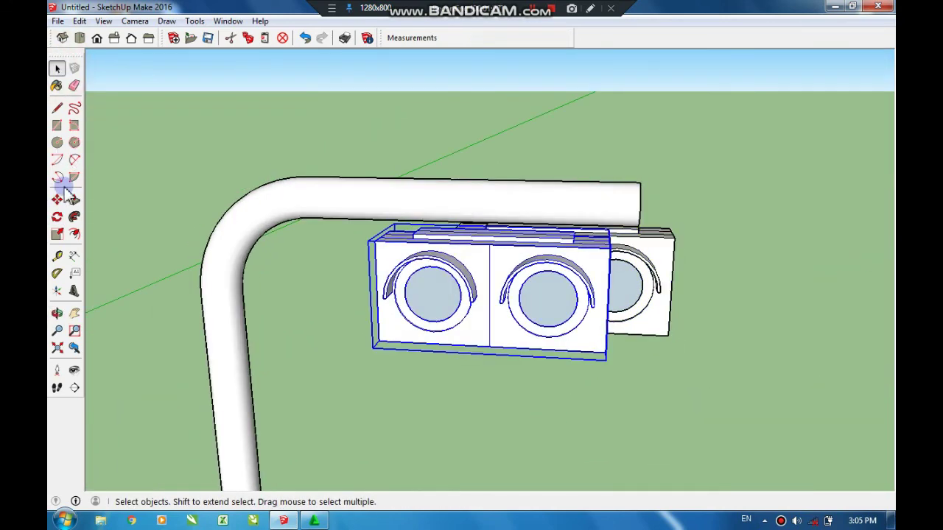
key(m)
click(435, 280)
middle_drag(652, 294, 462, 278)
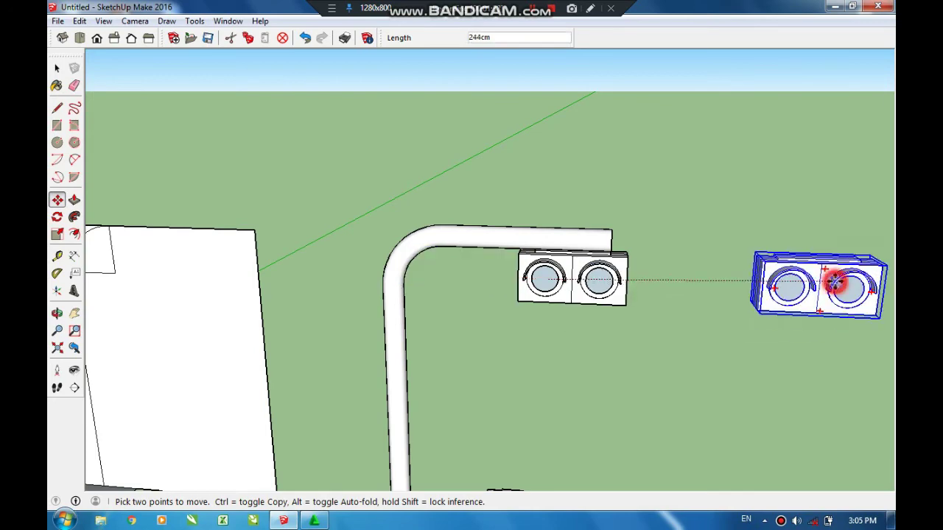
click(758, 284)
key(space)
click(557, 409)
Step: Try copying the block under the pipe slightly left, then undo the misplaced copy
scroll(684, 315, up, 3)
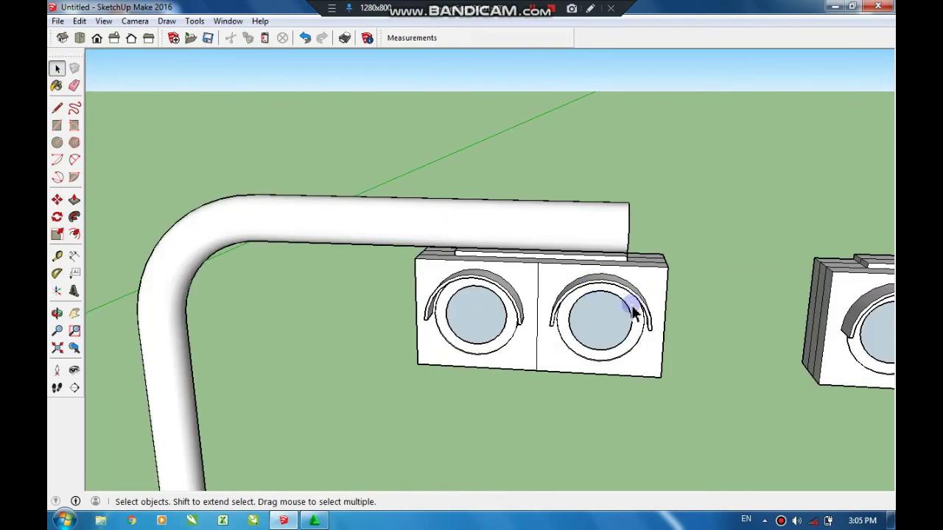
middle_drag(632, 305, 554, 277)
scroll(523, 294, up, 2)
middle_drag(488, 295, 183, 199)
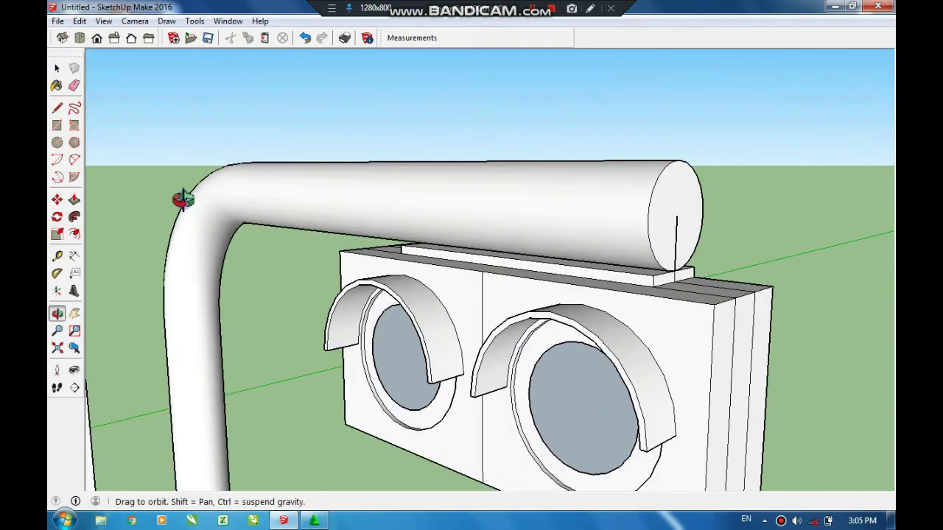
click(421, 382)
click(57, 202)
click(718, 303)
key(ctrl)
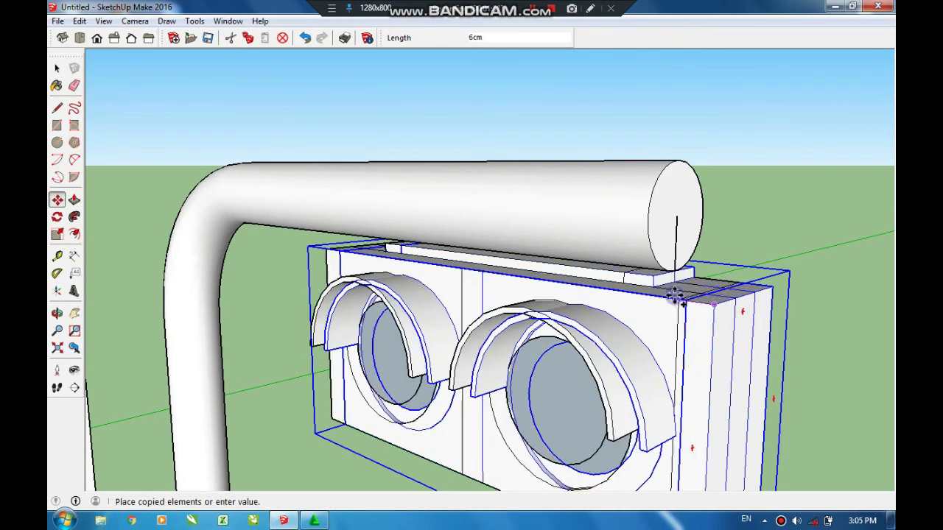
click(631, 295)
click(57, 68)
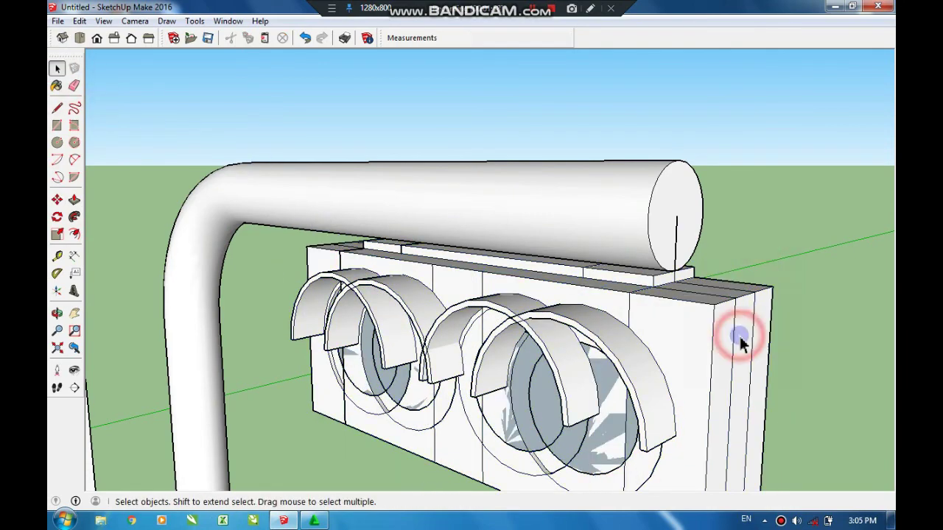
key(ctrl+z)
Step: Undo the two spare light boxes, leaving only the one under the pipe's arm
mouse_move(652, 358)
middle_down()
mouse_move(353, 337)
mouse_move(662, 402)
mouse_move(431, 331)
middle_up()
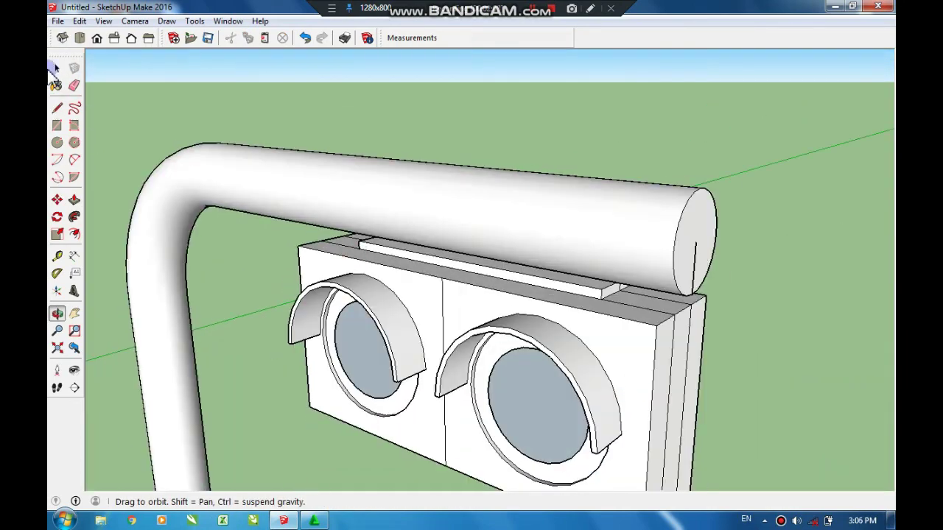
click(431, 332)
click(690, 302)
mouse_move(692, 291)
middle_down()
mouse_move(695, 225)
mouse_move(515, 320)
mouse_move(423, 271)
middle_up()
scroll(423, 271, down, 5)
scroll(441, 358, up, 3)
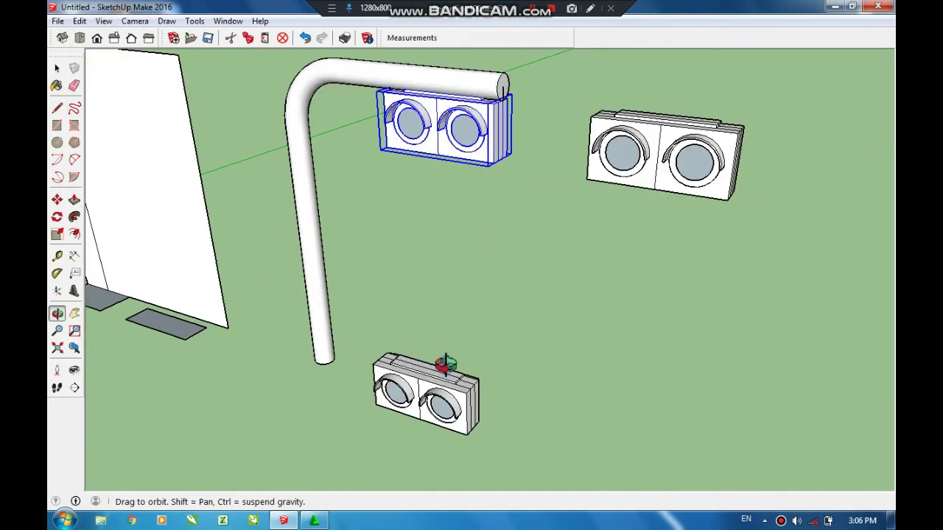
scroll(431, 354, down, 1)
key(ctrl+z)
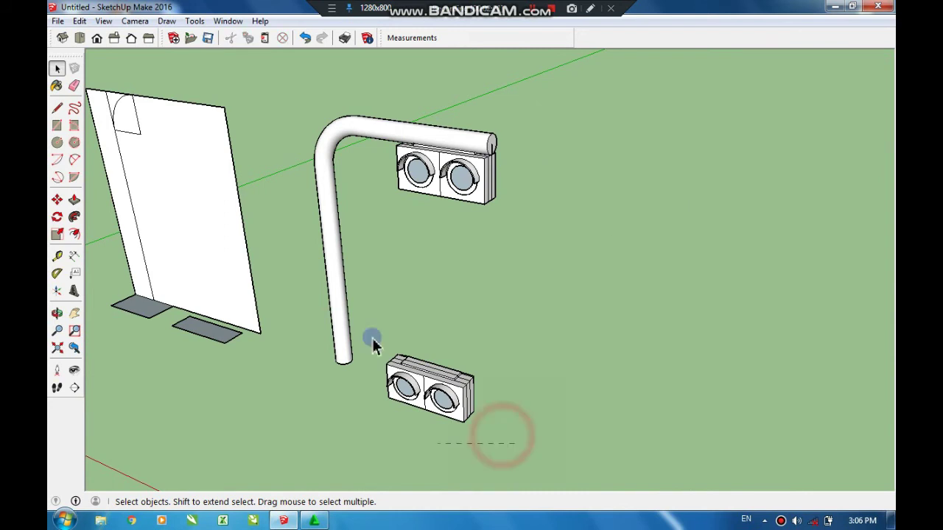
key(ctrl+z)
Step: Select all connected parts of the bent pipe and make them one group
mouse_move(396, 360)
middle_down()
mouse_move(656, 330)
mouse_move(530, 358)
mouse_move(322, 244)
middle_up()
right_click(316, 286)
click(476, 361)
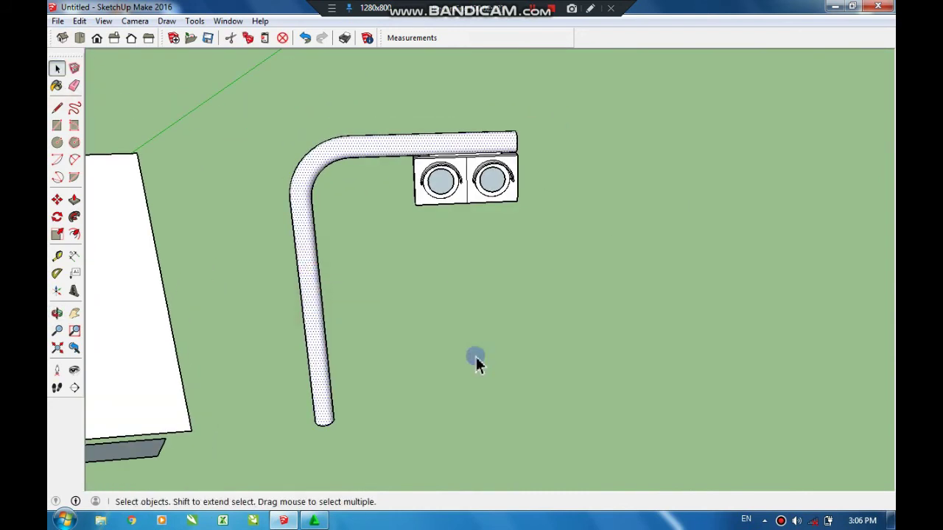
right_click(305, 310)
click(379, 420)
Step: Copy the pipe-and-lights assembly and paste it to the right of the original
click(377, 152)
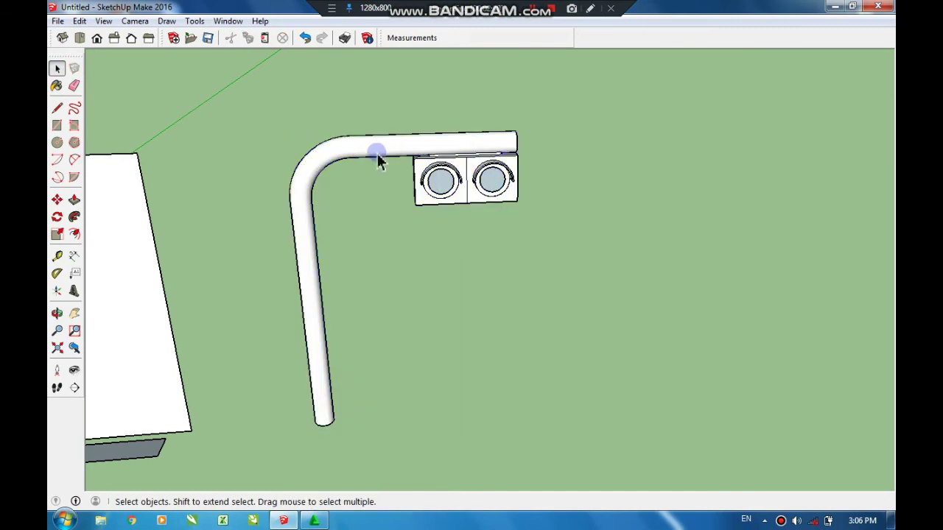
right_click(475, 199)
key(ctrl+v)
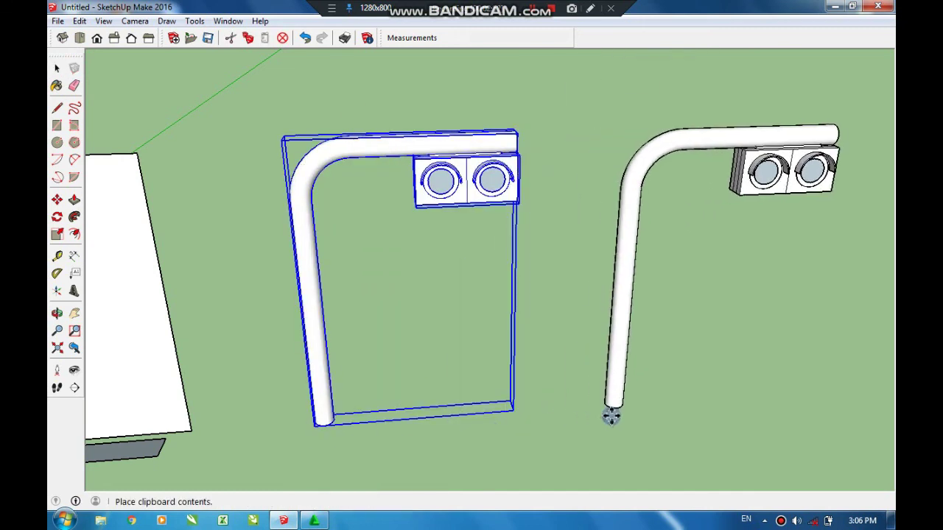
click(720, 378)
middle_drag(559, 380, 86, 315)
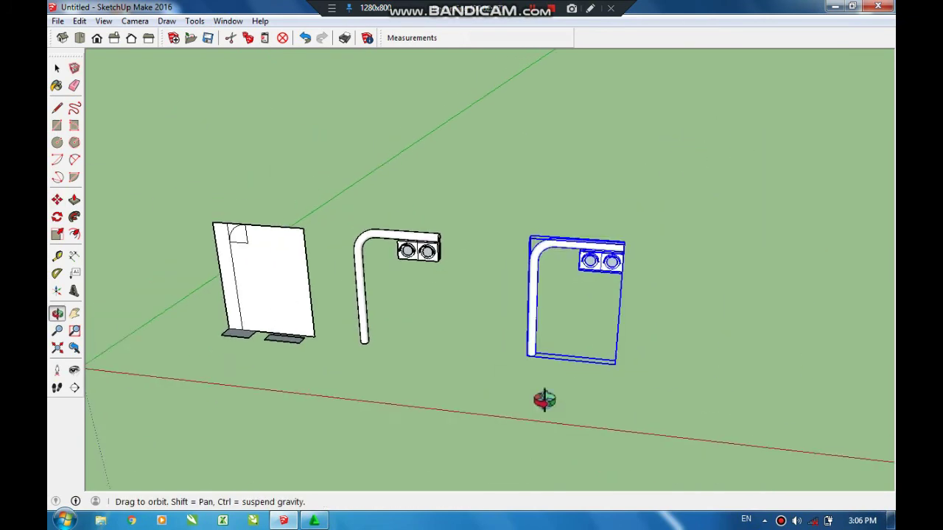
Step: Rotate the copied pipe 180° about its foot so its arm points back
scroll(344, 318, up, 3)
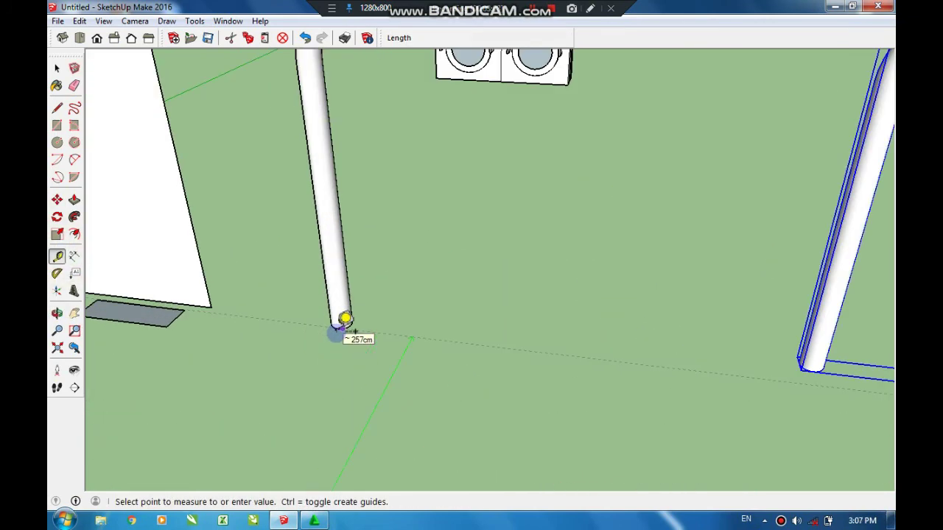
key(Escape)
scroll(210, 326, down, 4)
click(59, 219)
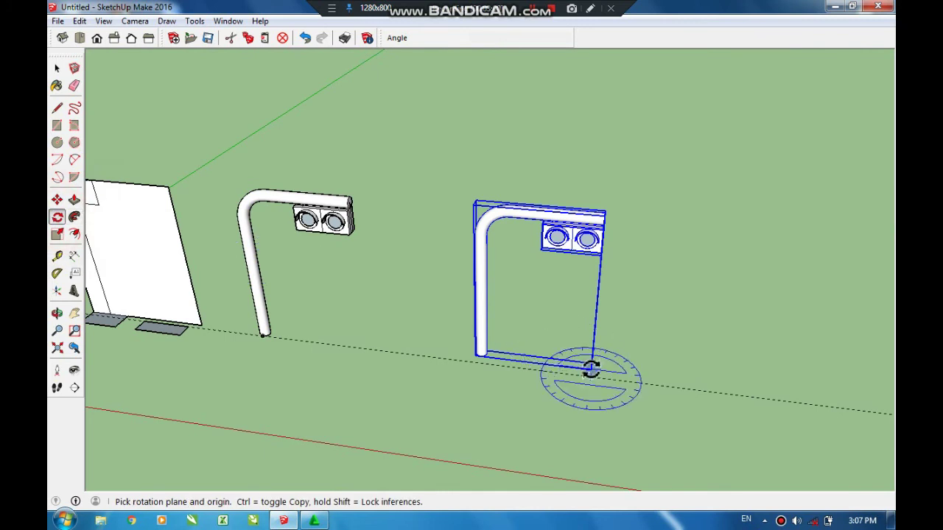
scroll(590, 366, up, 3)
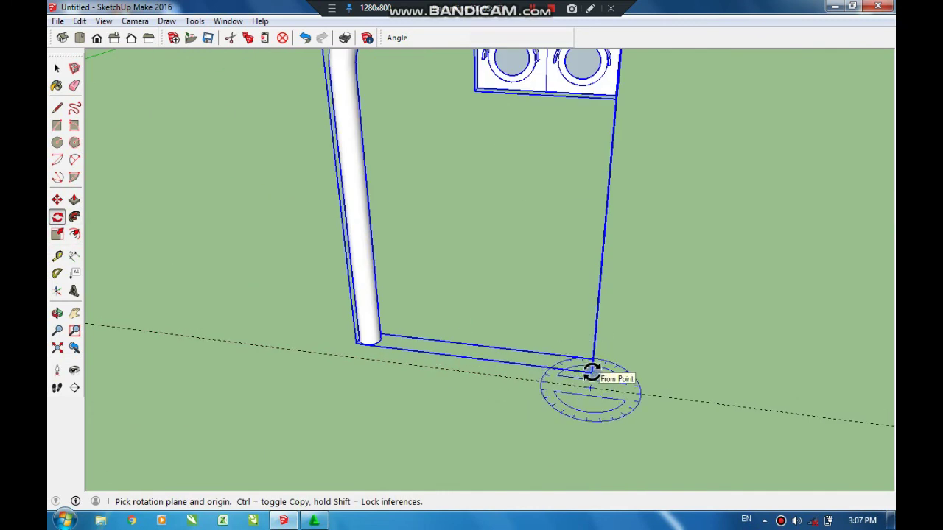
scroll(592, 372, up, 3)
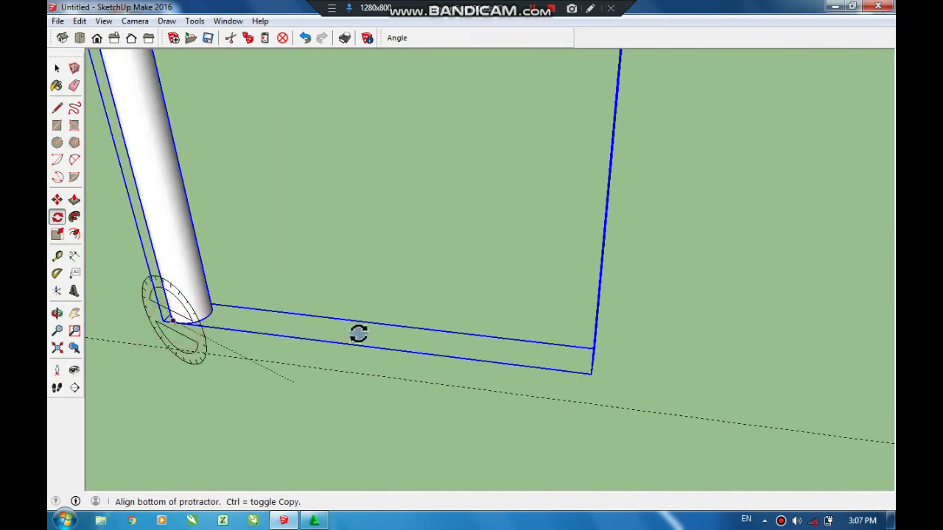
click(250, 333)
scroll(181, 325, up, 2)
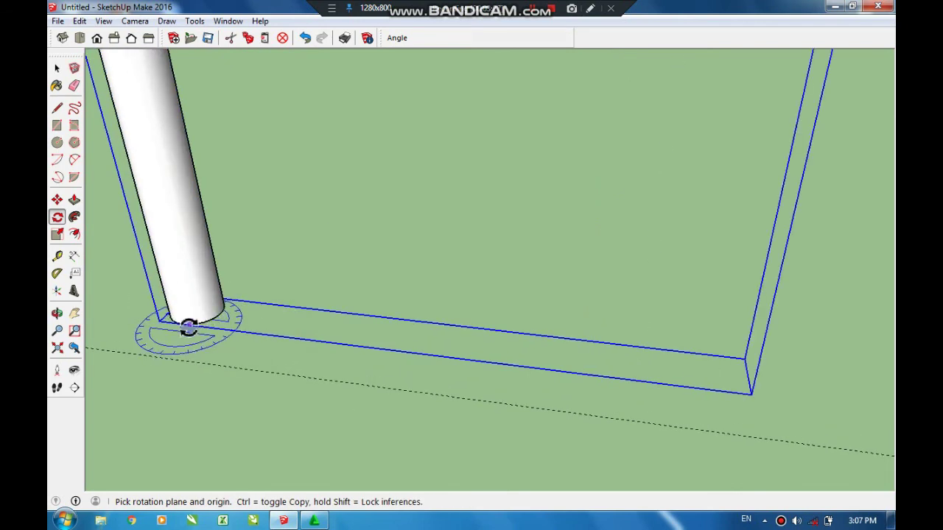
click(380, 351)
scroll(715, 238, down, 3)
scroll(442, 385, down, 5)
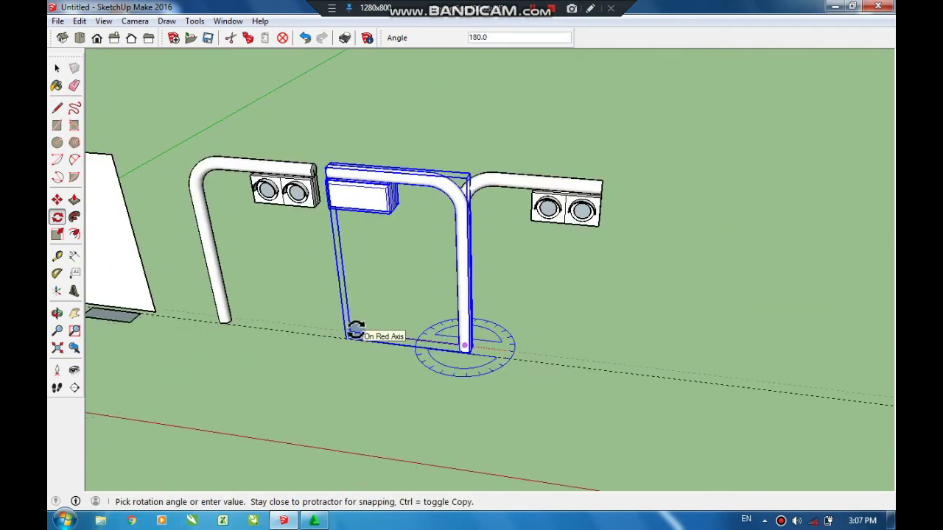
click(361, 328)
key(space)
click(533, 210)
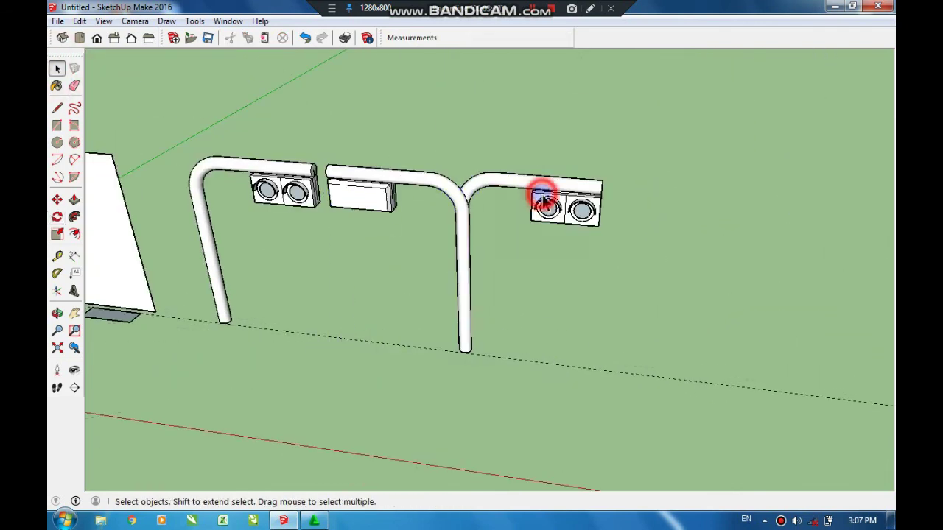
scroll(375, 195, up, 2)
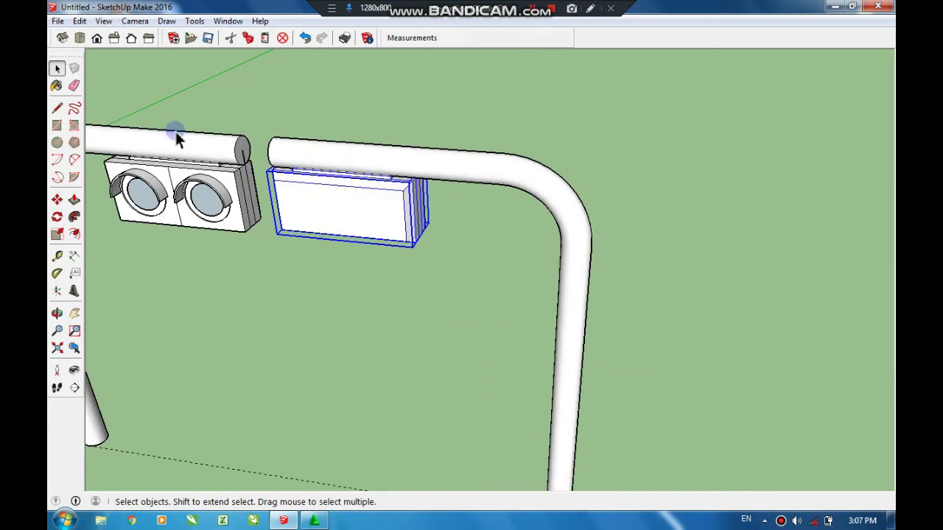
Step: Rotate the copied light box 180° so its lights face front
click(58, 218)
click(356, 236)
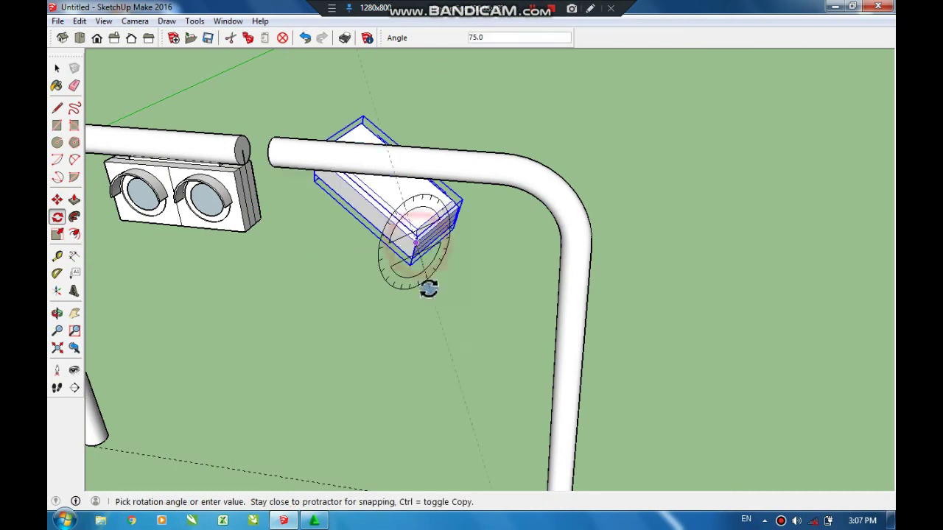
key(Escape)
click(304, 234)
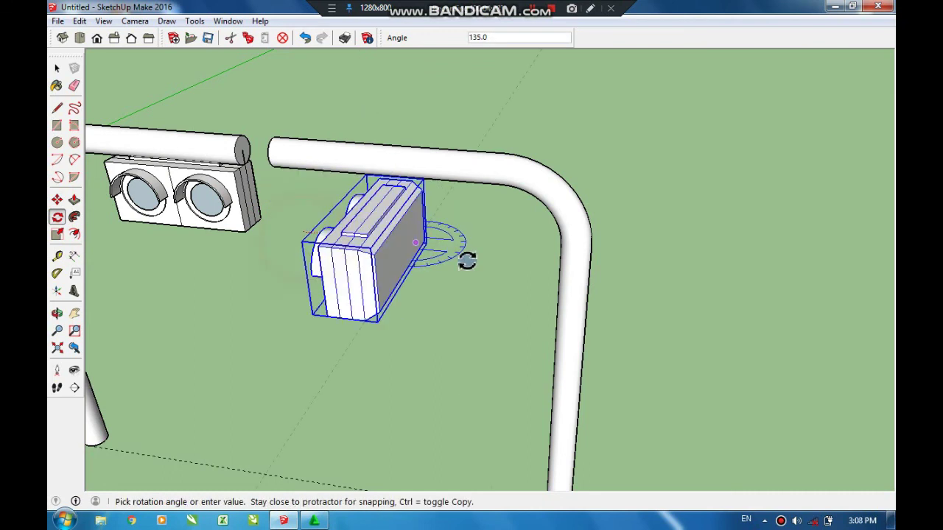
click(467, 259)
key(space)
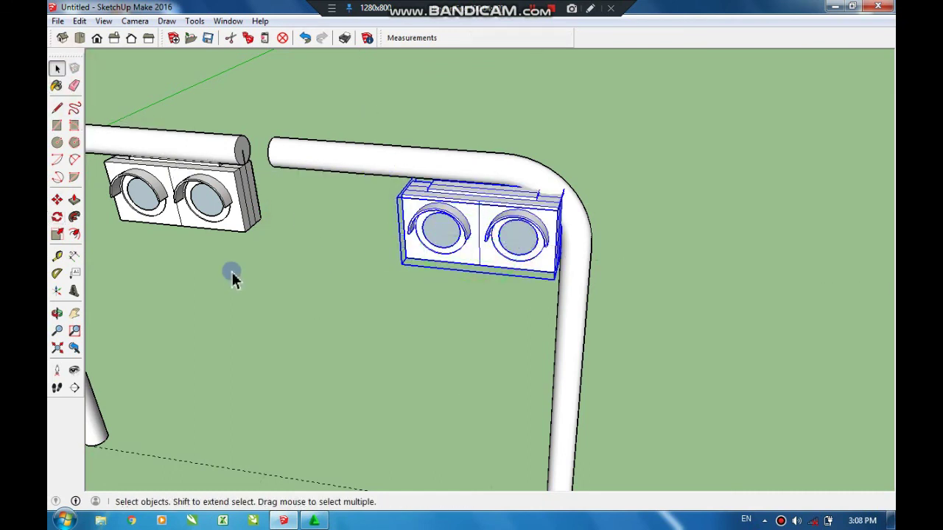
Step: Copy the light box further along the arm, then orbit in close to inspect
click(58, 200)
click(408, 252)
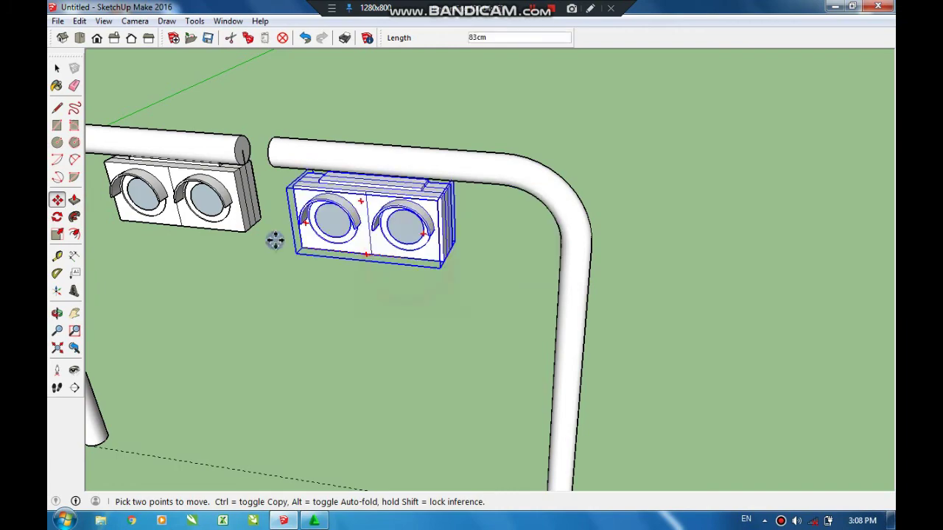
key(ctrl)
click(283, 236)
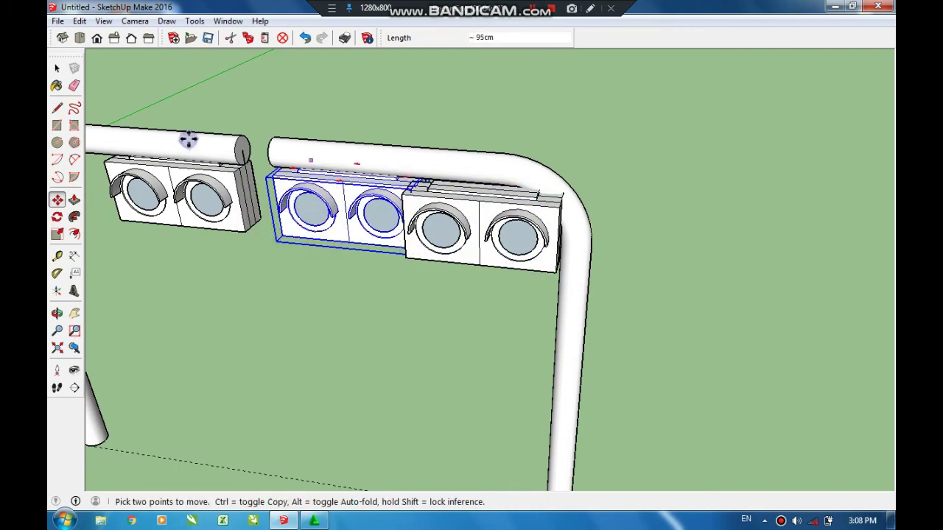
click(339, 292)
key(o)
mouse_move(339, 292)
mouse_down()
mouse_move(331, 179)
mouse_move(316, 204)
mouse_move(391, 74)
mouse_up()
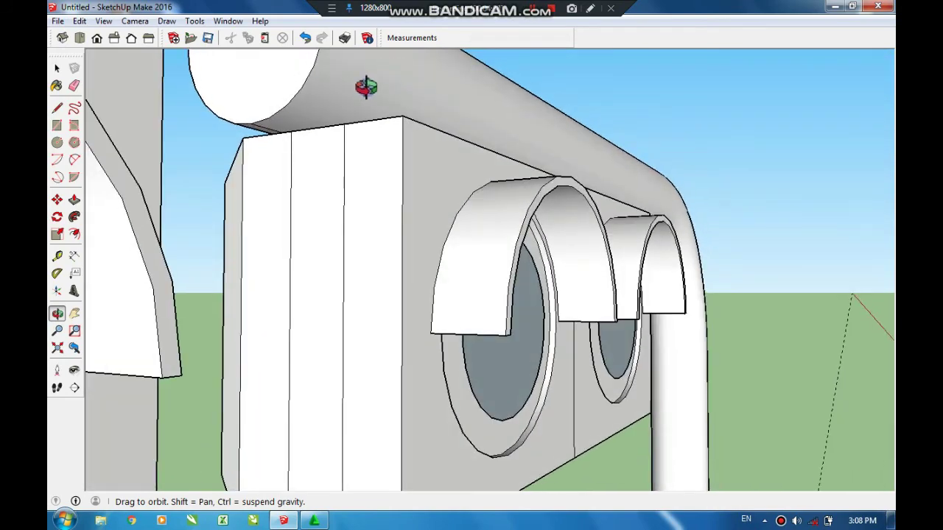
Step: Move the light box group so it sits flush against the pipe end
click(369, 221)
click(57, 200)
click(295, 131)
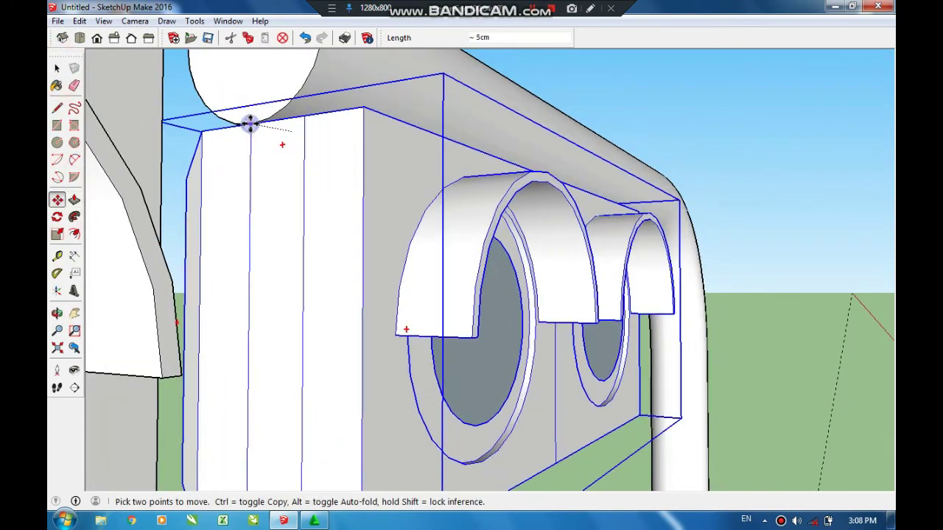
click(265, 131)
Step: Slide the second pipe group flush against the first to form one arch
key(o)
scroll(422, 214, down, 5)
drag(453, 211, 414, 332)
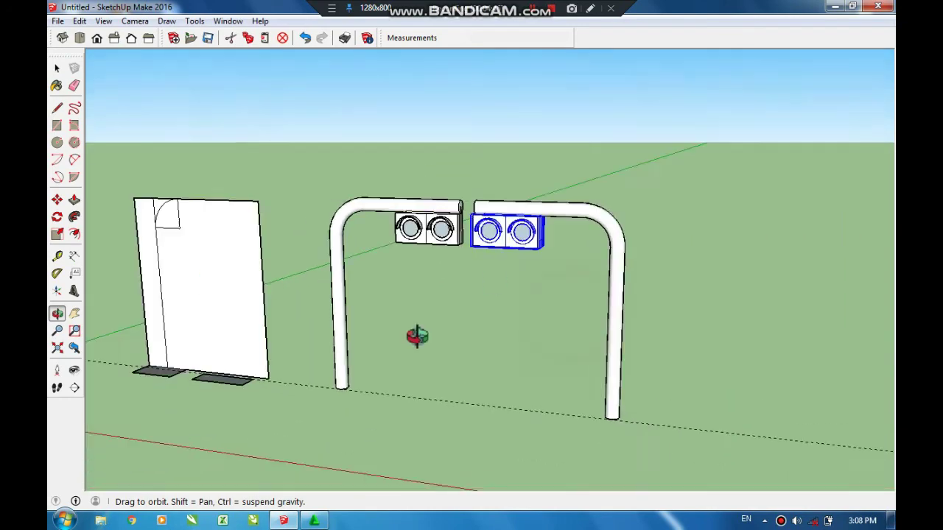
scroll(305, 221, up, 2)
key(space)
click(530, 194)
mouse_move(530, 194)
middle_down()
mouse_move(516, 231)
mouse_move(564, 284)
mouse_move(622, 379)
middle_up()
scroll(545, 207, up, 5)
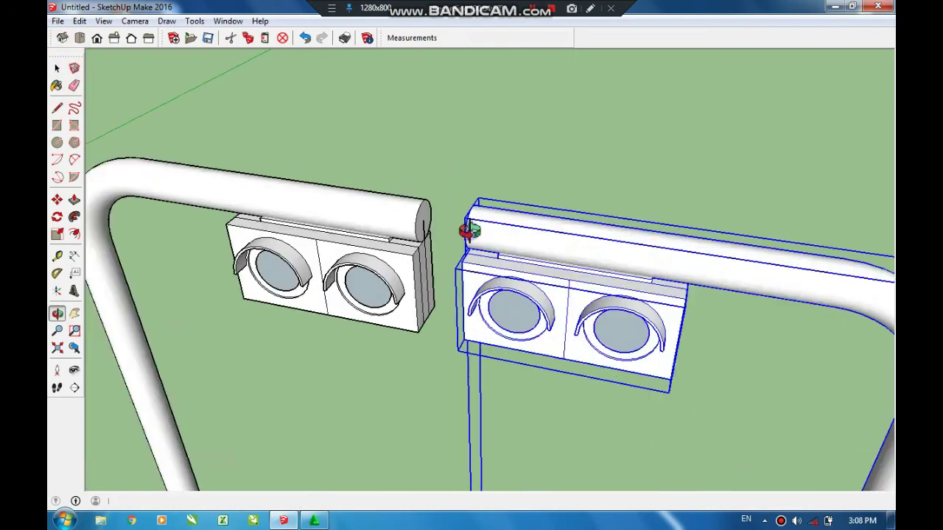
drag(467, 227, 441, 262)
scroll(482, 294, down, 2)
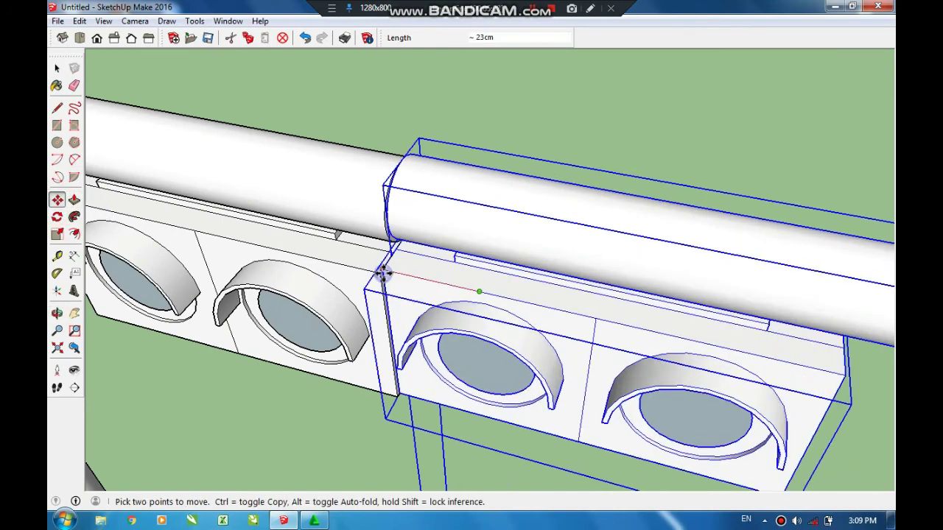
scroll(381, 270, down, 3)
mouse_move(380, 270)
middle_down()
mouse_move(410, 200)
mouse_move(407, 229)
middle_up()
key(space)
click(643, 316)
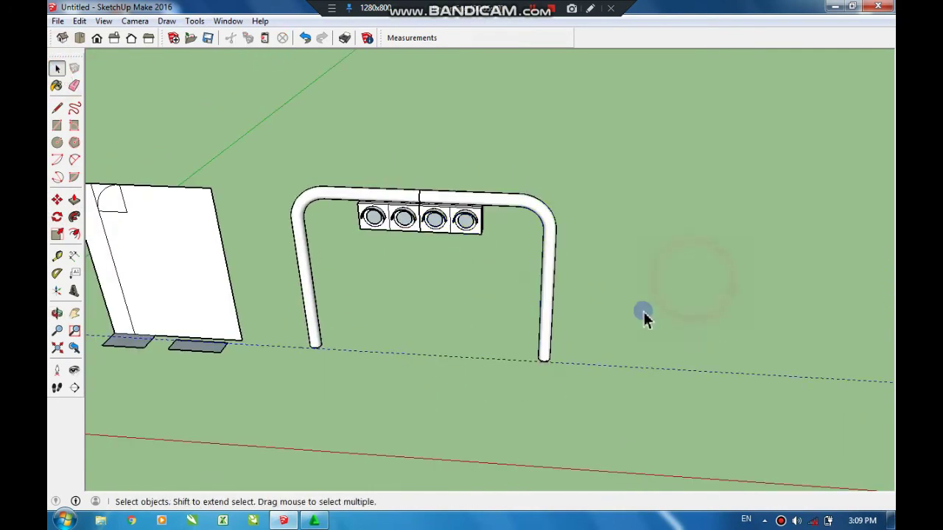
mouse_move(644, 316)
middle_down()
mouse_move(390, 226)
mouse_move(484, 292)
mouse_move(447, 319)
mouse_move(311, 272)
middle_up()
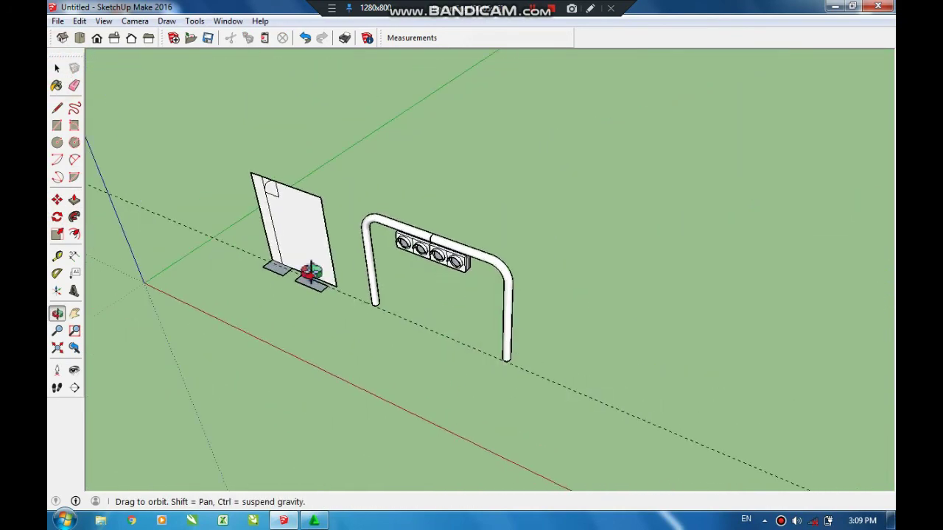
Step: With Tape Measure, start guide lines from the arch pole bases across the track
scroll(433, 361, up, 3)
mouse_move(229, 255)
middle_down()
mouse_move(326, 290)
mouse_move(216, 245)
middle_up()
click(58, 258)
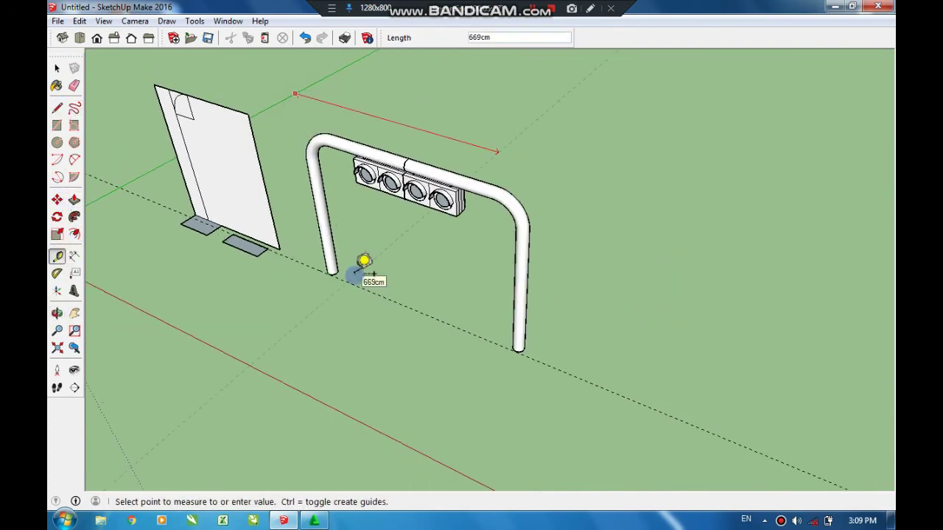
key(Escape)
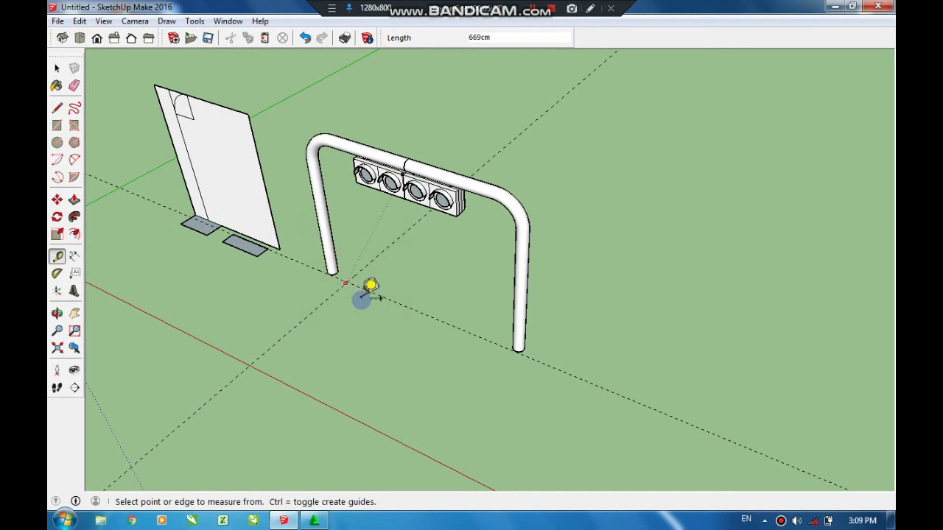
scroll(315, 259, up, 3)
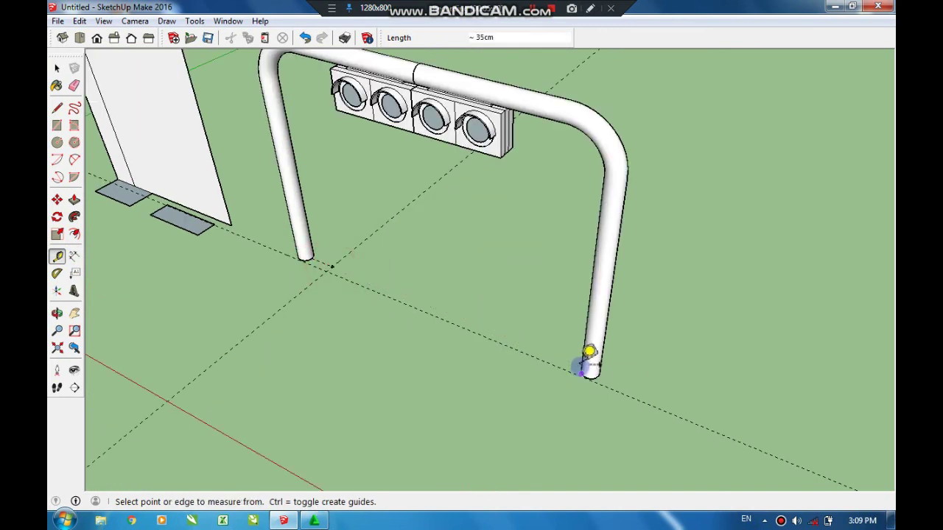
scroll(590, 363, up, 2)
middle_drag(594, 366, 668, 313)
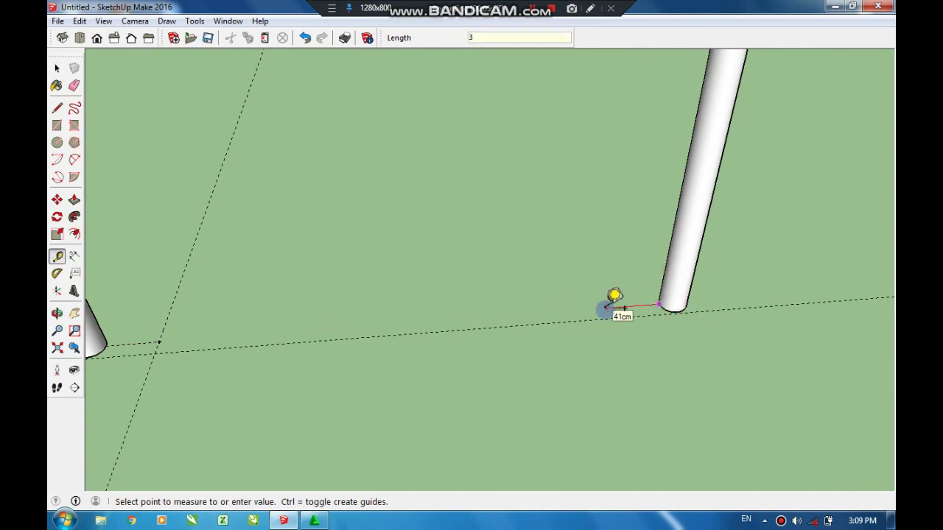
Step: Orbit out to check the arch and its new guide lines across the track
mouse_move(462, 303)
middle_down()
mouse_move(442, 284)
mouse_move(370, 273)
middle_up()
scroll(378, 362, down, 3)
scroll(431, 311, up, 2)
scroll(449, 294, down, 3)
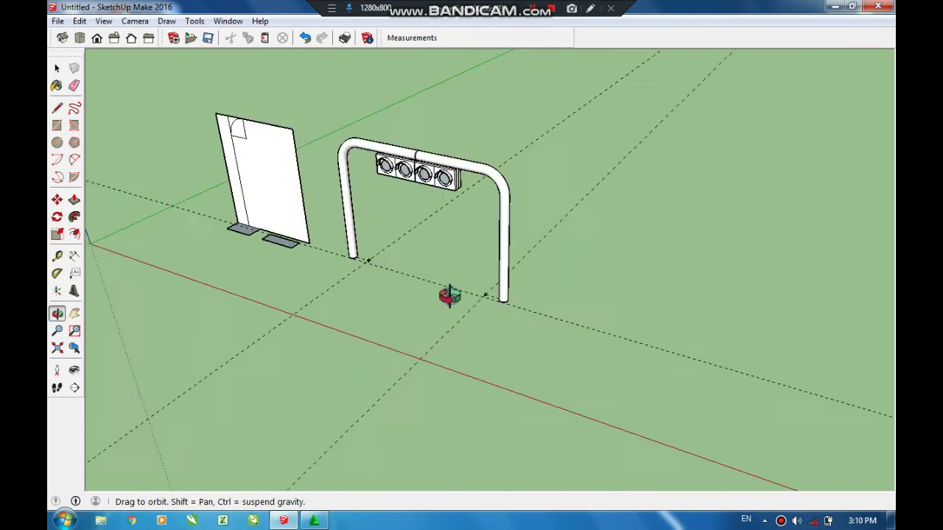
drag(448, 295, 452, 322)
scroll(431, 326, down, 2)
drag(513, 291, 539, 247)
scroll(404, 305, up, 2)
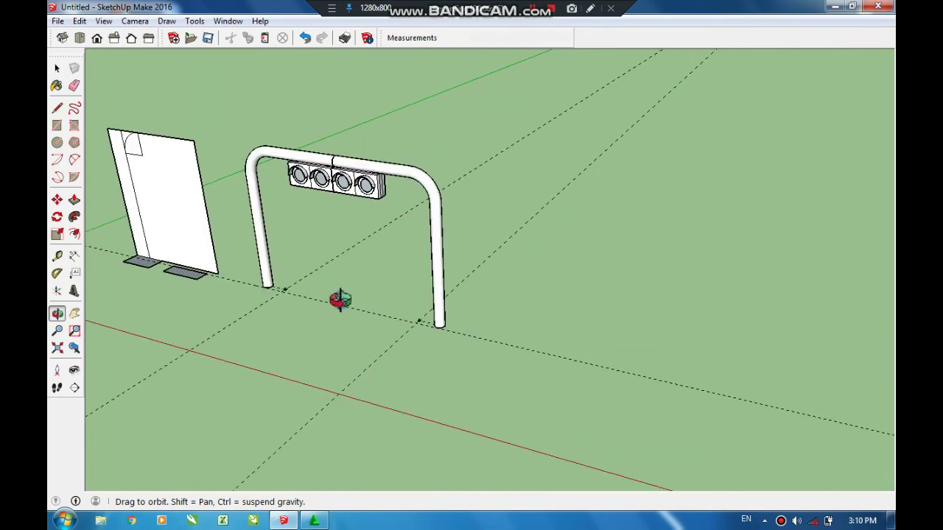
scroll(337, 298, up, 1)
click(57, 108)
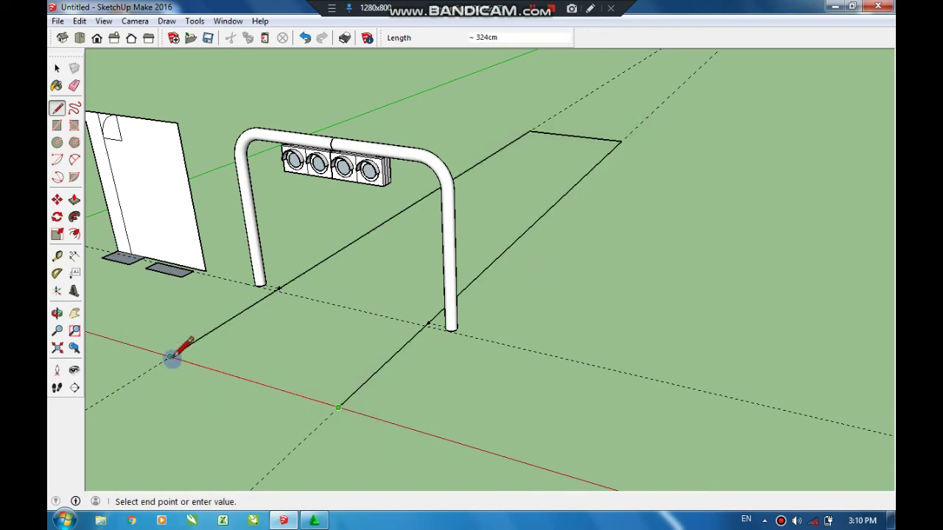
Step: Close the line loop into the grey track face beneath the arch
click(171, 356)
mouse_move(478, 376)
middle_down()
mouse_move(589, 314)
mouse_move(374, 368)
mouse_move(591, 354)
mouse_move(495, 335)
middle_up()
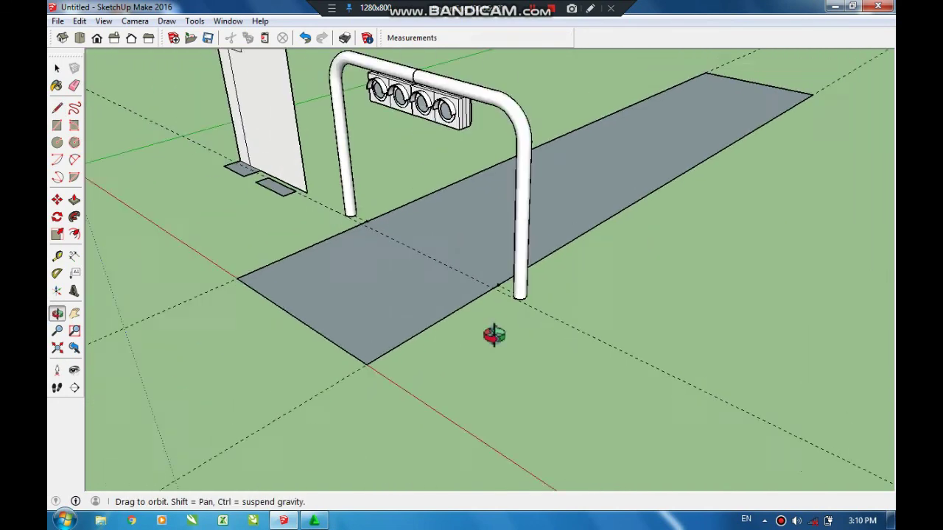
scroll(471, 368, up, 2)
scroll(457, 406, up, 2)
Step: Pull a guide line about 27cm out from the track's near edge
click(57, 109)
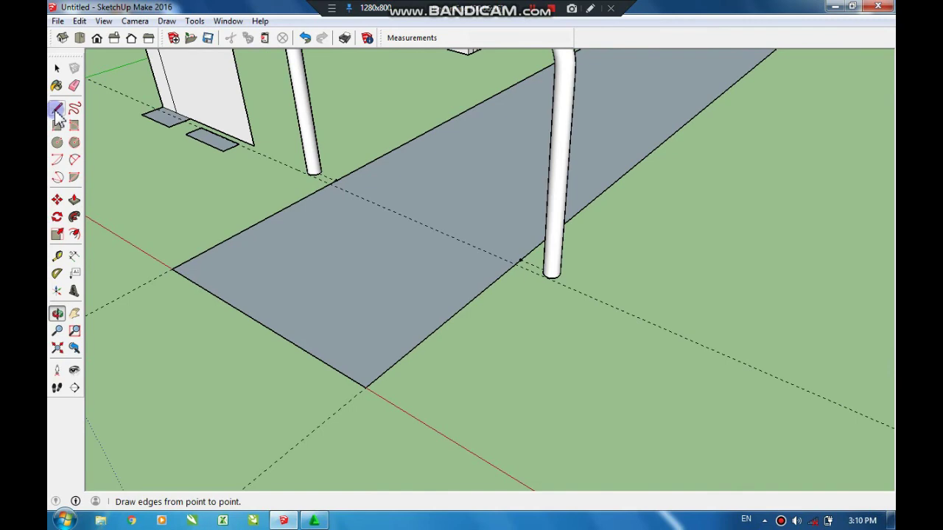
click(498, 278)
scroll(516, 272, up, 3)
middle_drag(579, 267, 120, 275)
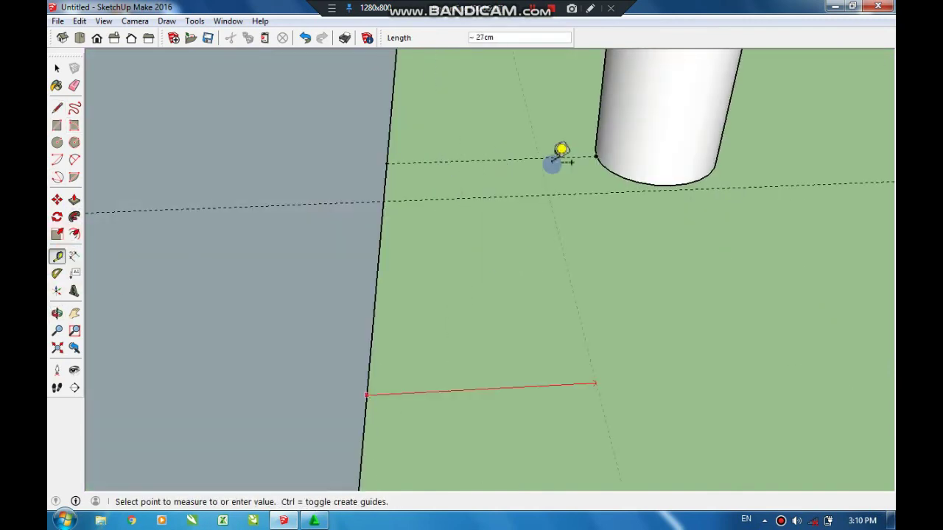
middle_drag(421, 250, 387, 261)
scroll(440, 273, down, 3)
scroll(427, 328, up, 3)
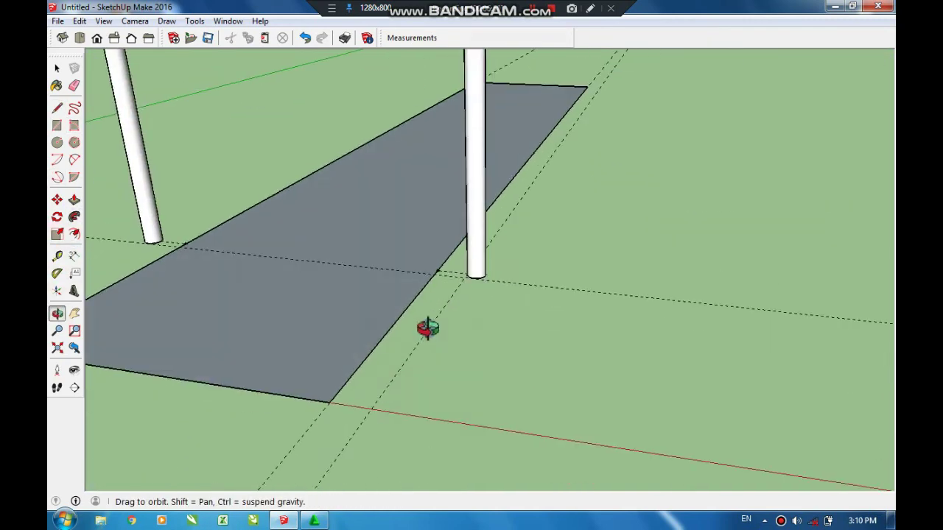
middle_drag(428, 328, 412, 390)
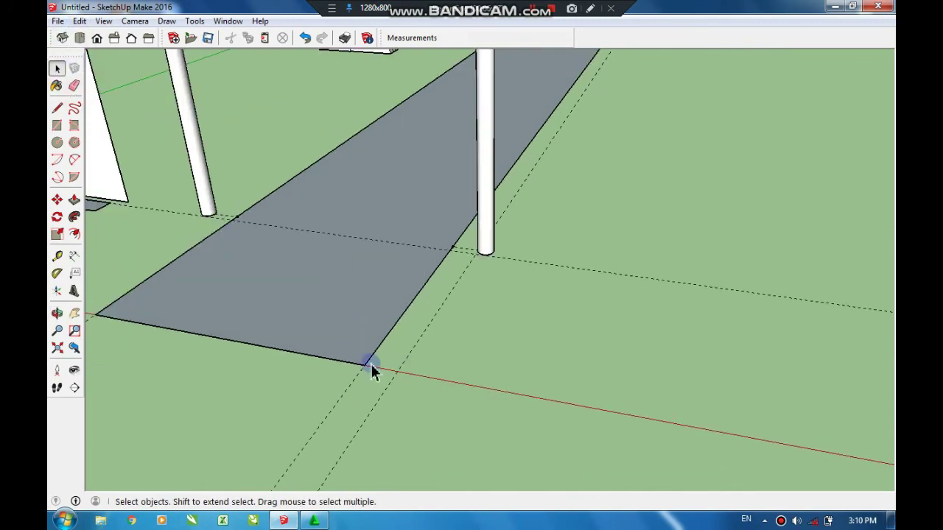
Step: Align the drawing axes with the track face
right_click(292, 331)
click(442, 364)
right_click(357, 110)
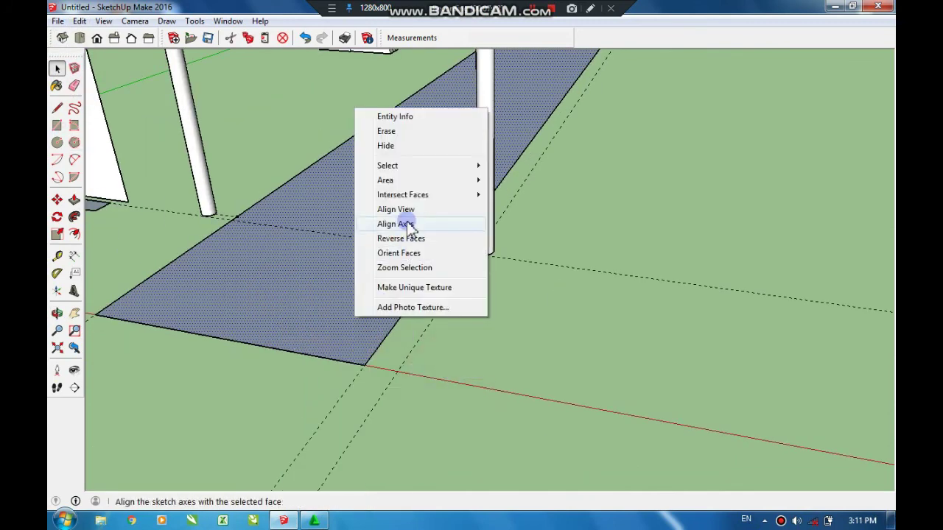
click(347, 275)
click(543, 341)
scroll(353, 442, down, 3)
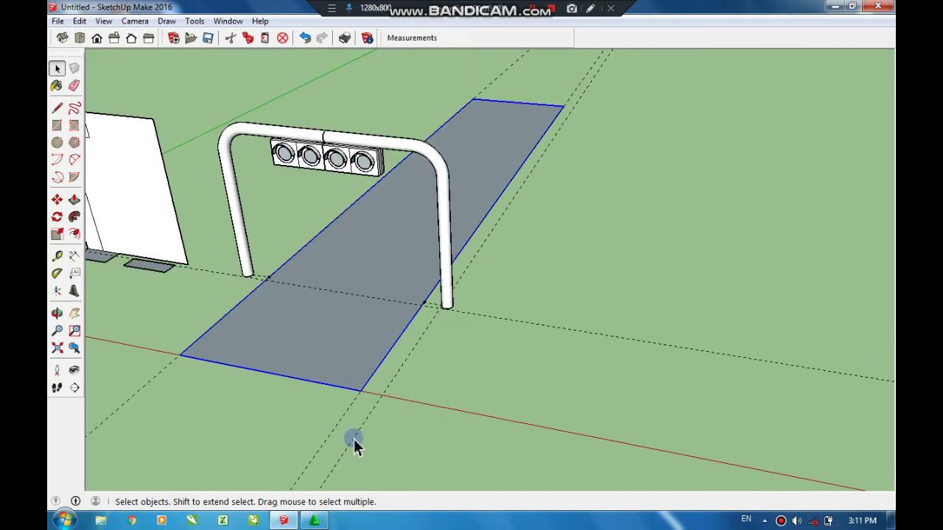
scroll(383, 397, up, 5)
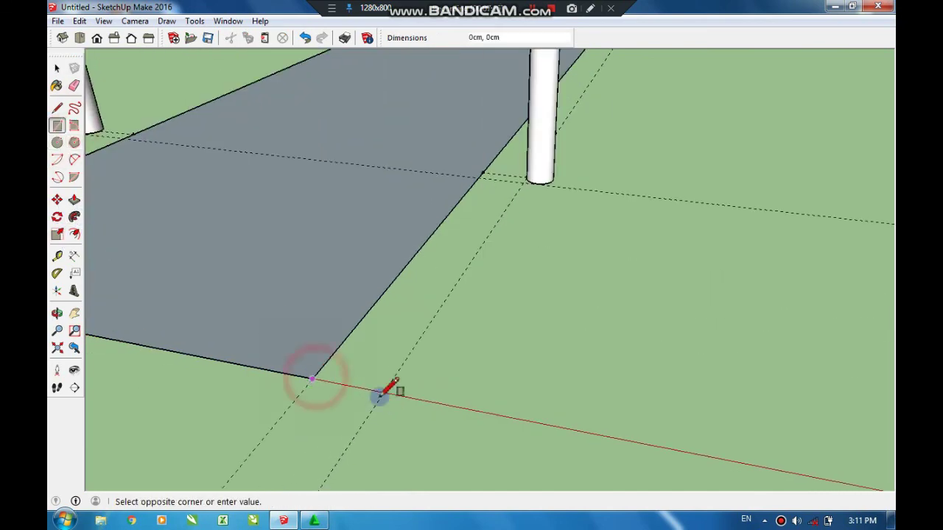
Step: Draw the block's base rectangle beside the track edge and push it up into a box
click(452, 286)
scroll(401, 372, up, 2)
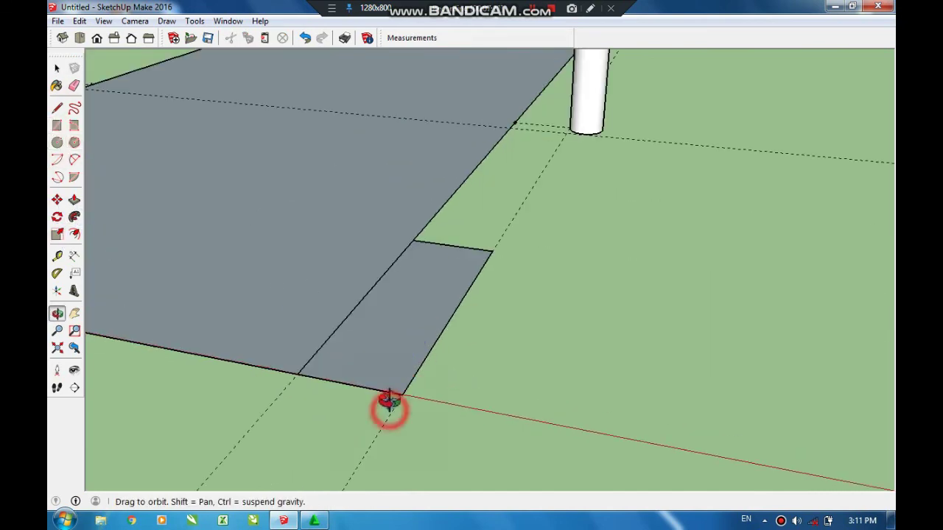
mouse_move(388, 401)
mouse_down()
mouse_move(366, 337)
mouse_move(414, 319)
mouse_move(410, 373)
mouse_up()
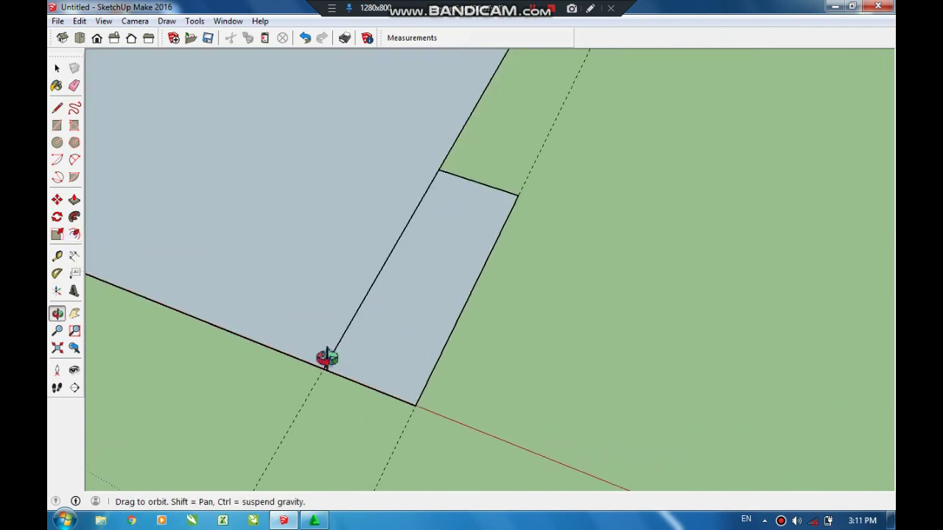
key(p)
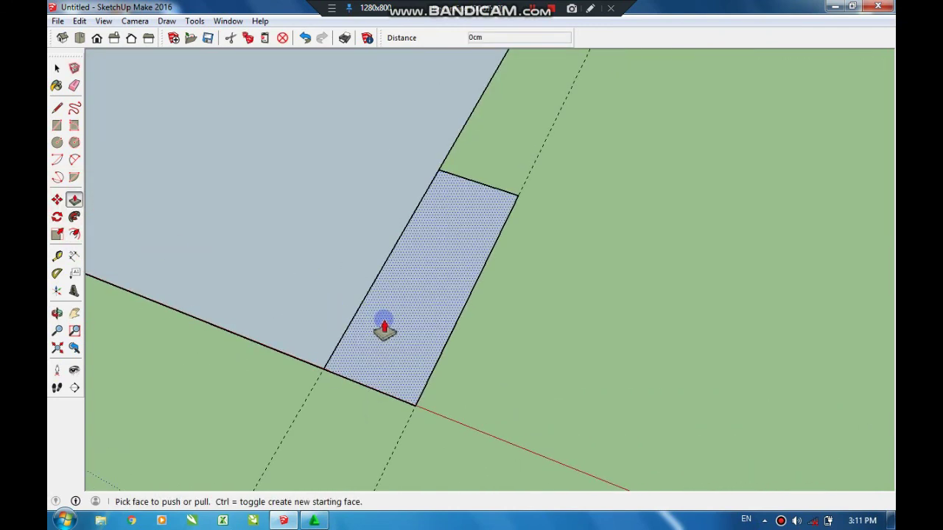
drag(383, 326, 388, 305)
Step: Raise the outer strip of the box 43cm to form a step
key(l)
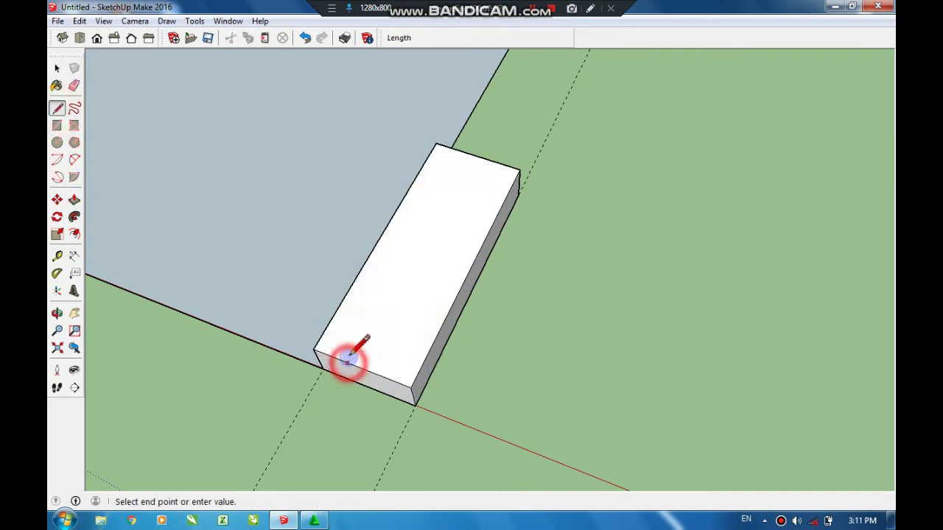
click(74, 199)
middle_drag(467, 362, 505, 362)
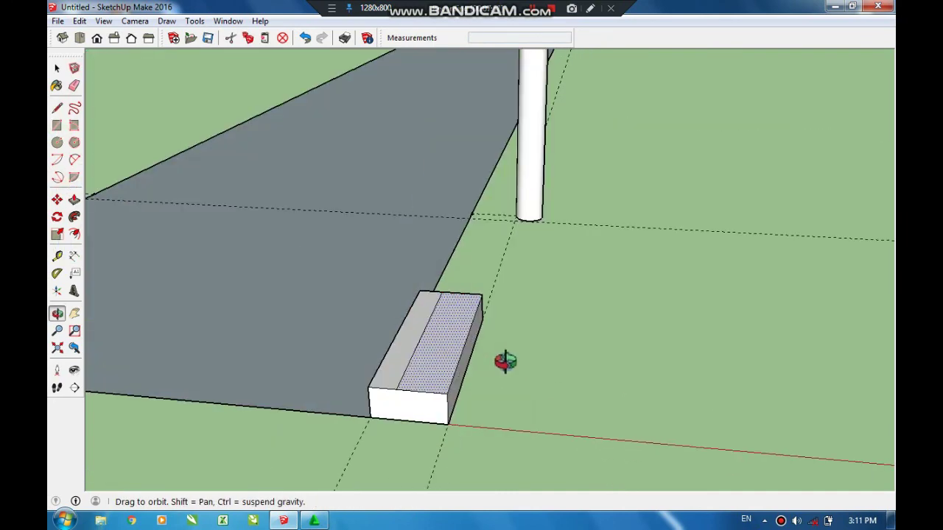
drag(474, 368, 475, 331)
middle_drag(480, 390, 578, 370)
scroll(545, 332, up, 3)
Step: Draw a sloped edge from the step's inner corner to the top and erase leftover edges
key(l)
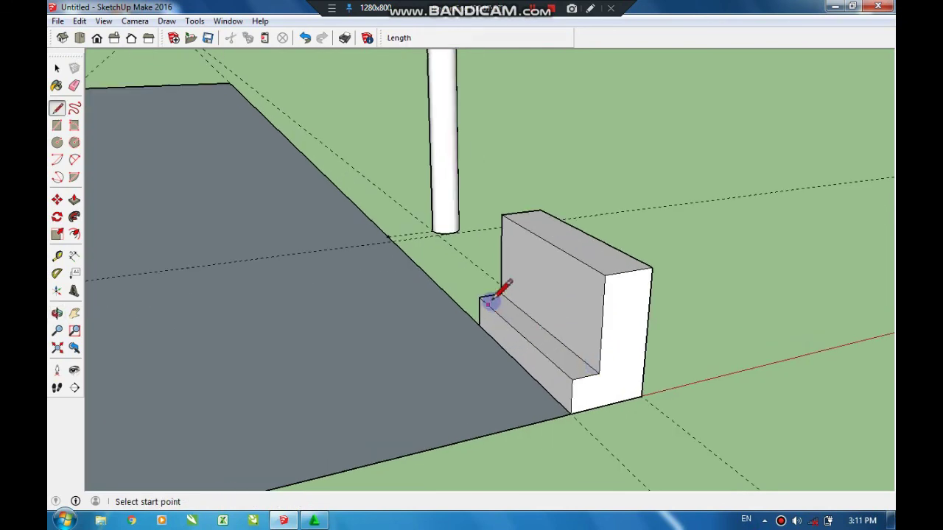
click(572, 379)
click(604, 276)
key(e)
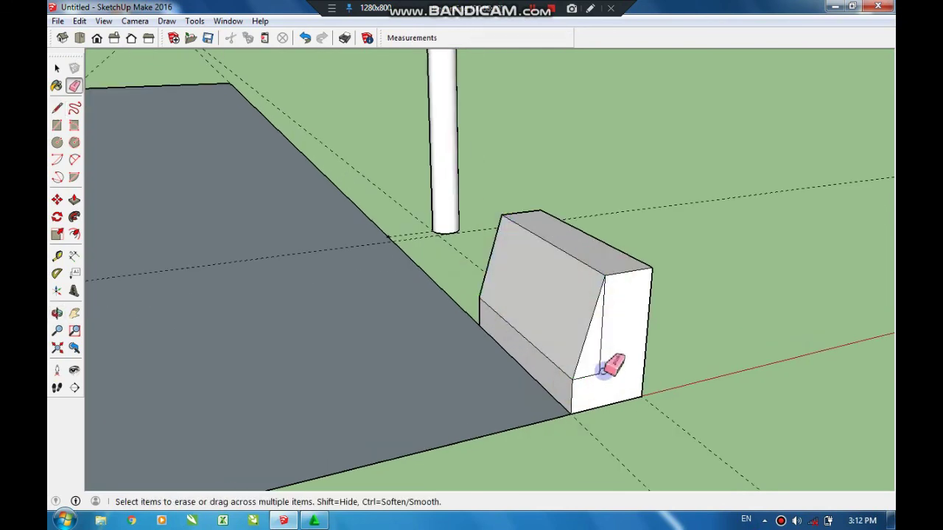
middle_drag(646, 391, 466, 291)
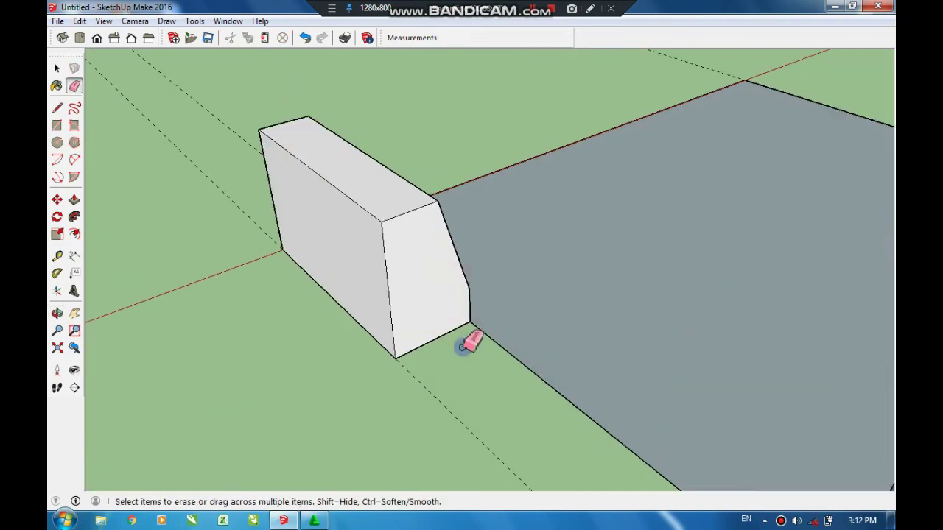
mouse_move(465, 346)
middle_down()
mouse_move(617, 335)
mouse_move(629, 368)
mouse_move(570, 332)
mouse_move(419, 344)
mouse_move(317, 243)
middle_up()
Step: Select all connected faces of the barrier block
click(57, 67)
right_click(451, 297)
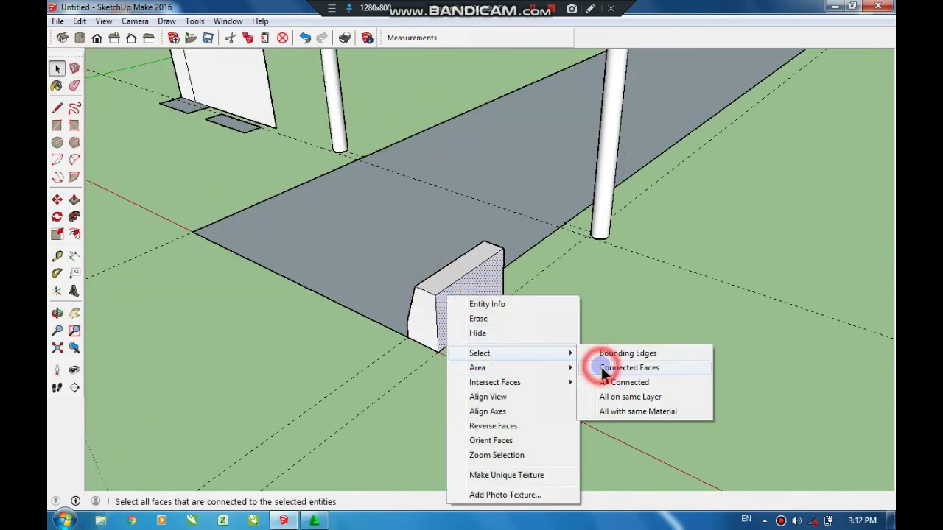
click(595, 368)
right_click(464, 313)
click(574, 358)
mouse_move(574, 357)
middle_down()
mouse_move(637, 334)
mouse_move(545, 355)
mouse_move(256, 322)
mouse_move(484, 406)
middle_up()
scroll(256, 322, up, 3)
Step: Copy the block along the edge, placing a copy past the post
click(58, 68)
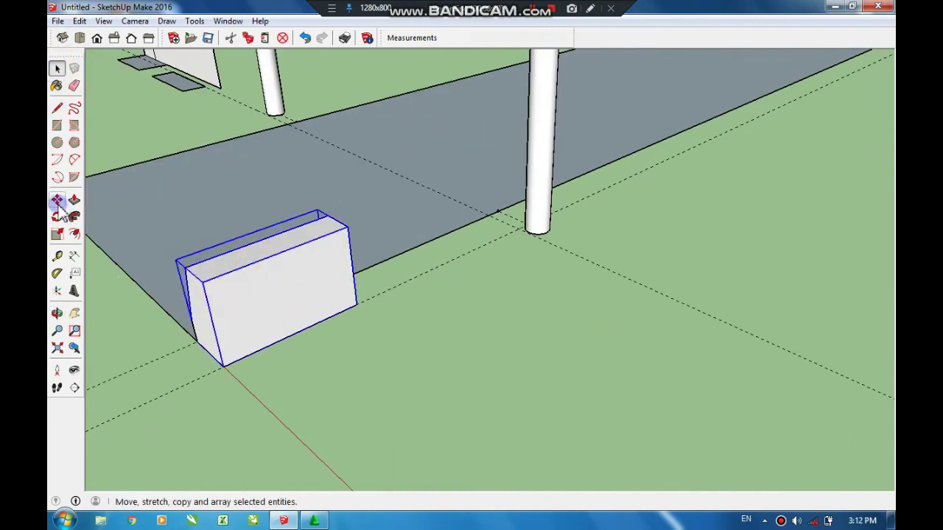
click(353, 300)
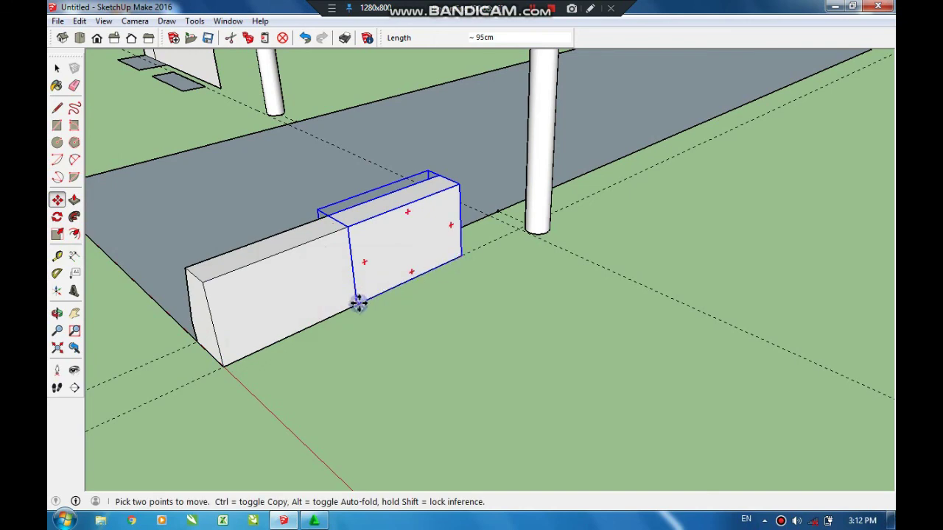
drag(358, 302, 461, 256)
middle_drag(464, 258, 416, 236)
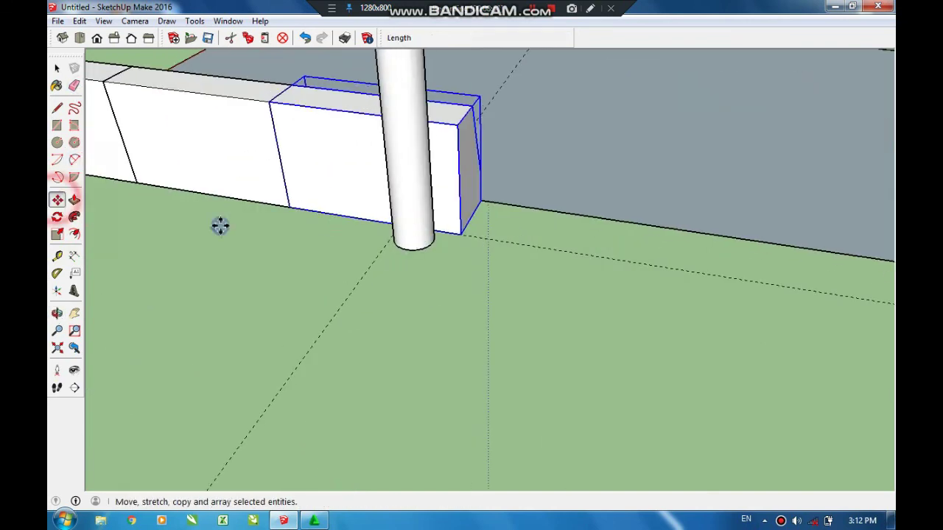
click(673, 273)
click(465, 235)
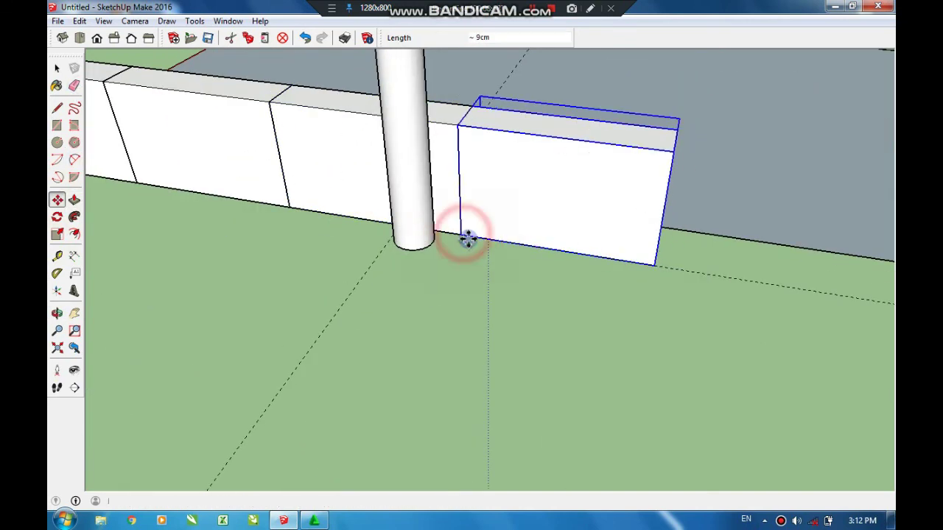
mouse_move(402, 291)
middle_down()
mouse_move(556, 312)
mouse_move(664, 252)
mouse_move(612, 219)
middle_up()
scroll(612, 218, up, 2)
Step: Ctrl-copy the block end to end repeatedly to extend the row along the track edge
click(57, 200)
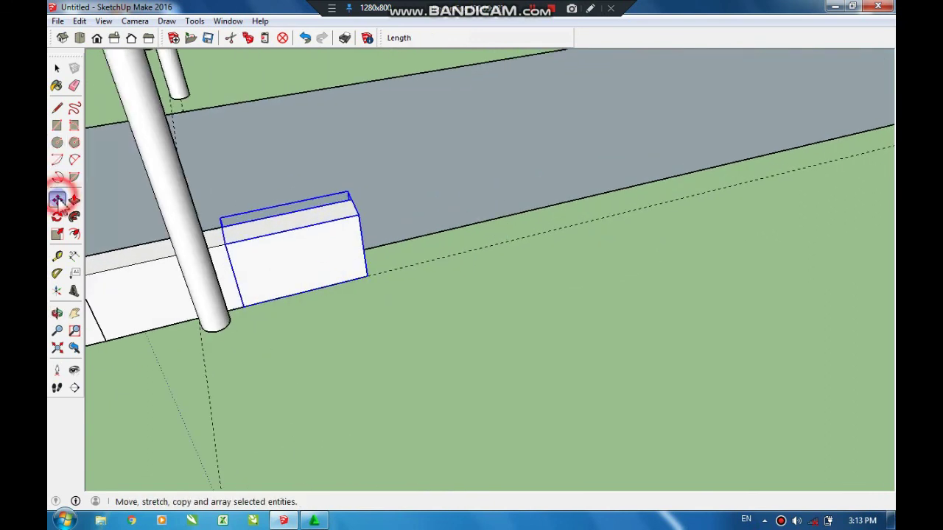
click(246, 303)
key(ctrl)
click(369, 269)
click(479, 252)
key(ctrl)
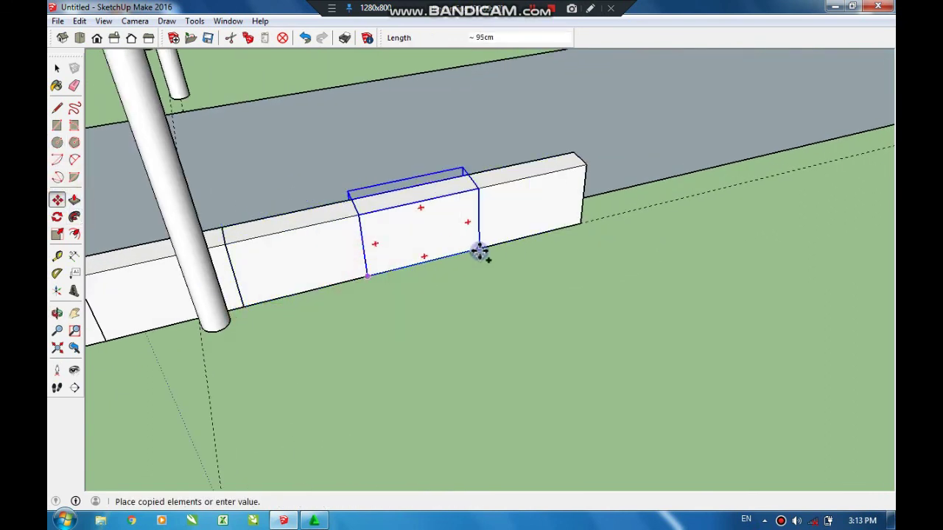
click(572, 225)
key(ctrl)
click(572, 225)
click(673, 196)
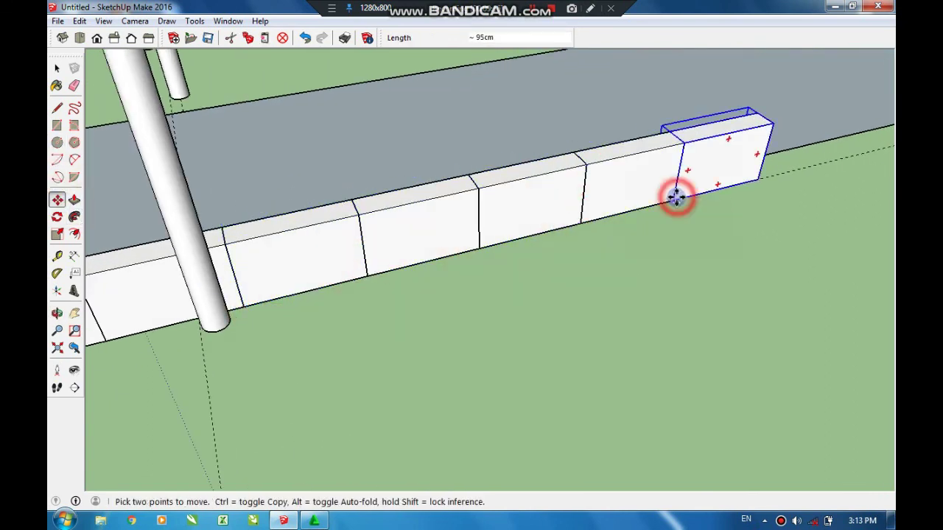
key(ctrl)
click(672, 200)
click(760, 183)
scroll(476, 278, down, 3)
middle_drag(475, 278, 637, 258)
key(ctrl)
click(525, 258)
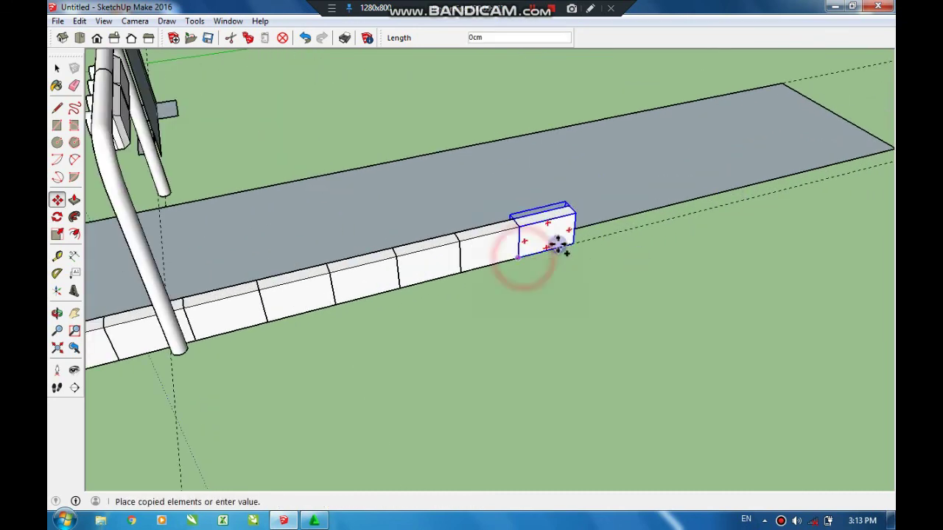
click(574, 239)
key(space)
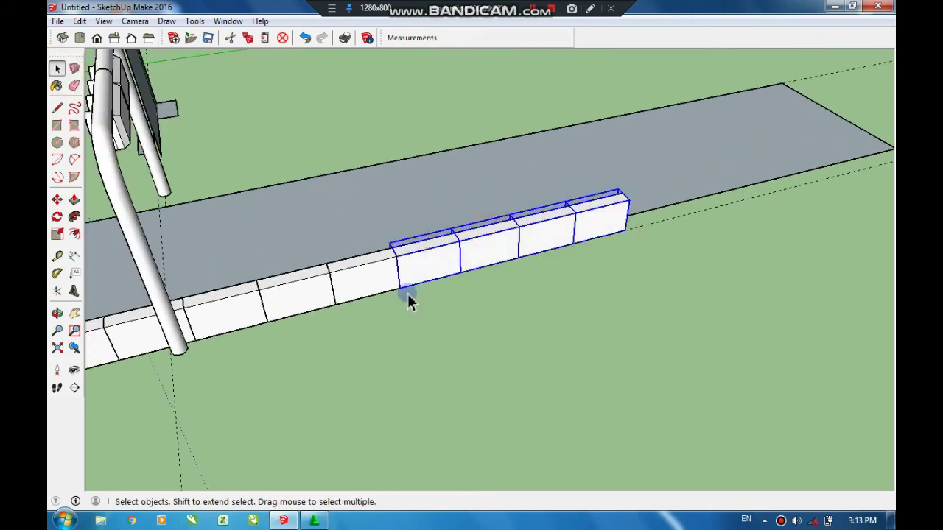
Step: Copy a group of four blocks to the row's end to complete the barrier
click(690, 225)
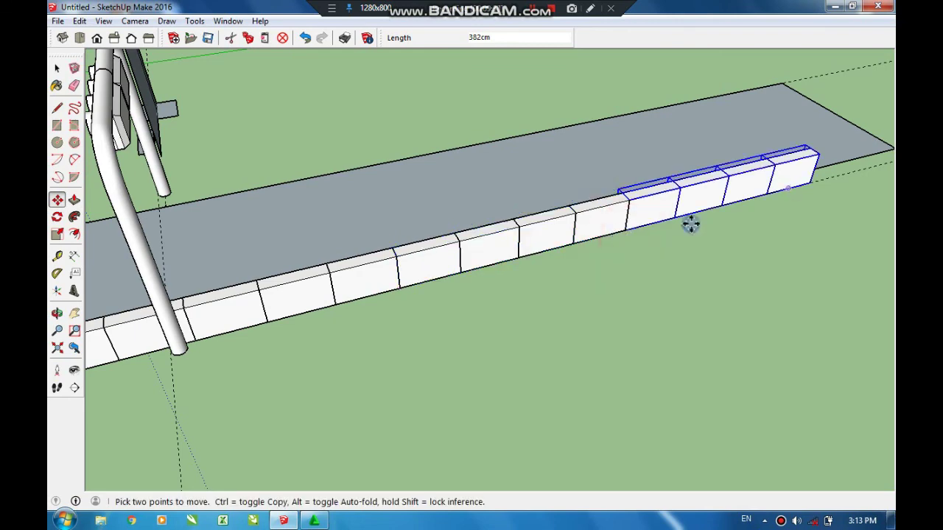
click(889, 160)
mouse_move(744, 265)
middle_down()
mouse_move(634, 305)
mouse_move(523, 211)
mouse_move(505, 213)
middle_up()
scroll(505, 213, up, 5)
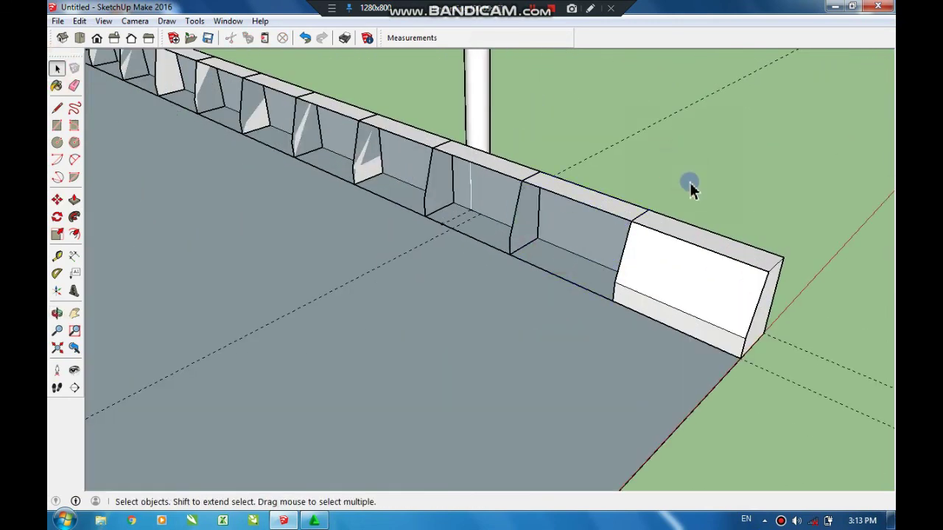
scroll(625, 249, down, 5)
middle_drag(625, 248, 389, 164)
scroll(625, 242, up, 5)
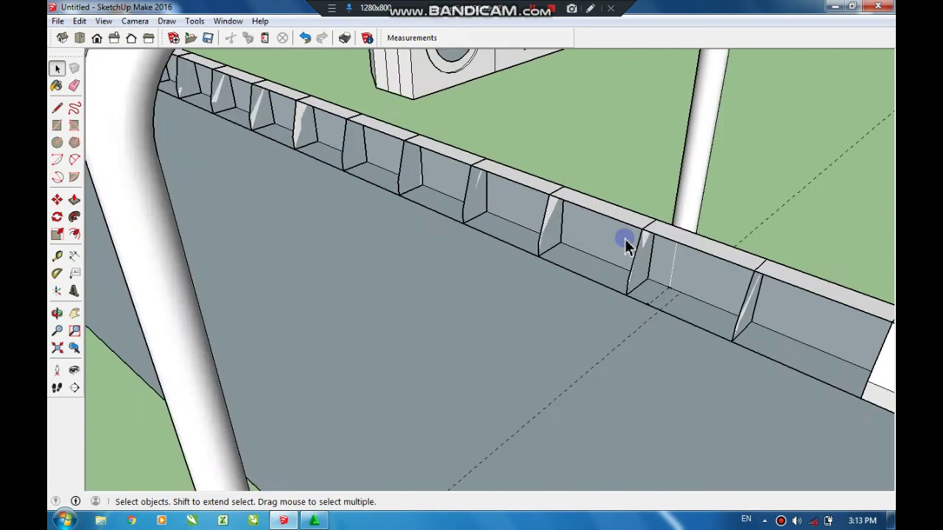
scroll(625, 245, up, 2)
Step: Start a line across the track surface and view the whole track
click(308, 287)
scroll(308, 288, down, 3)
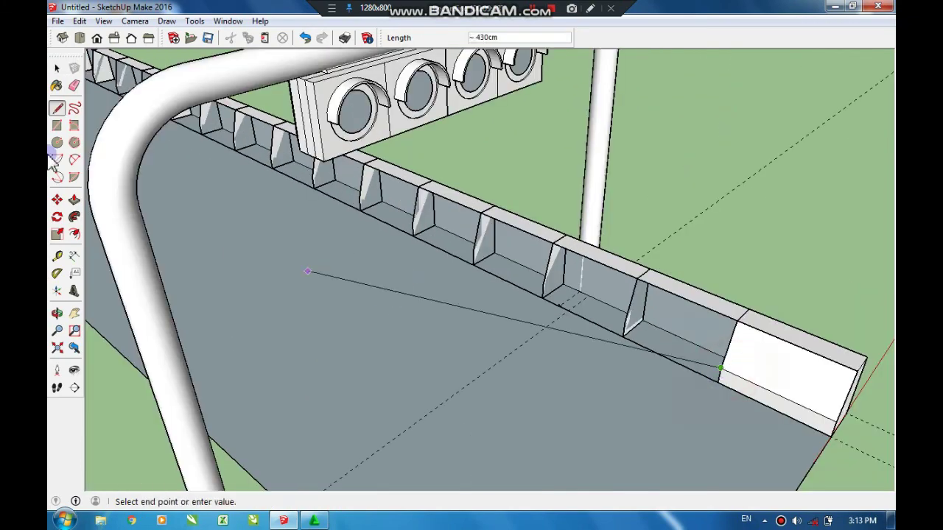
mouse_move(631, 315)
middle_down()
mouse_move(635, 265)
mouse_move(647, 298)
middle_up()
scroll(636, 265, down, 2)
mouse_move(646, 299)
mouse_down()
mouse_move(459, 93)
mouse_move(474, 290)
mouse_move(595, 309)
mouse_up()
drag(595, 348, 591, 380)
Step: Move an end barrier block over, turn it around and snap it to the track's opposite corner
scroll(599, 352, up, 3)
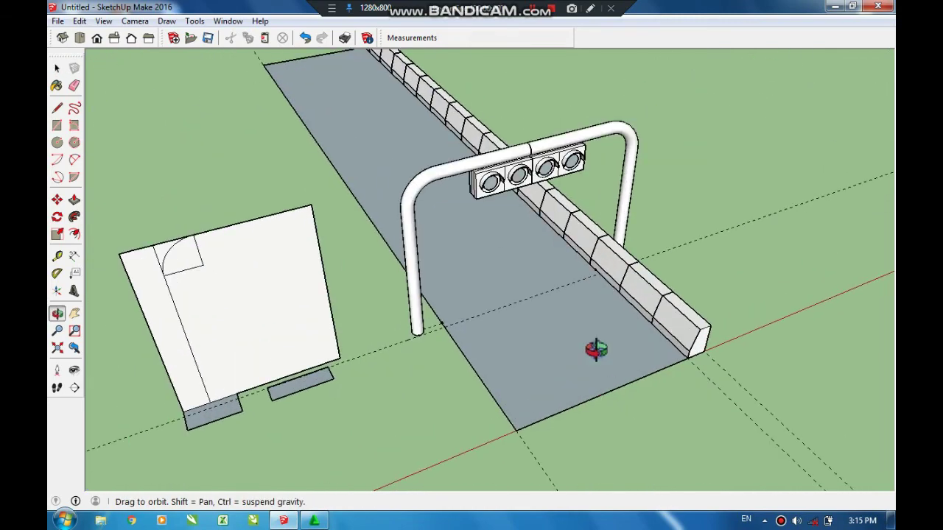
scroll(589, 374, down, 2)
scroll(621, 389, up, 1)
middle_drag(622, 389, 632, 286)
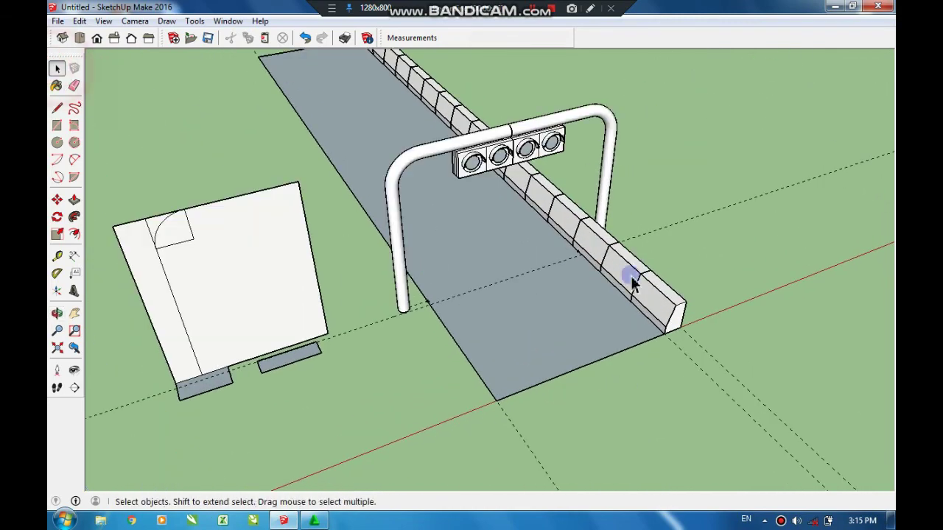
click(665, 337)
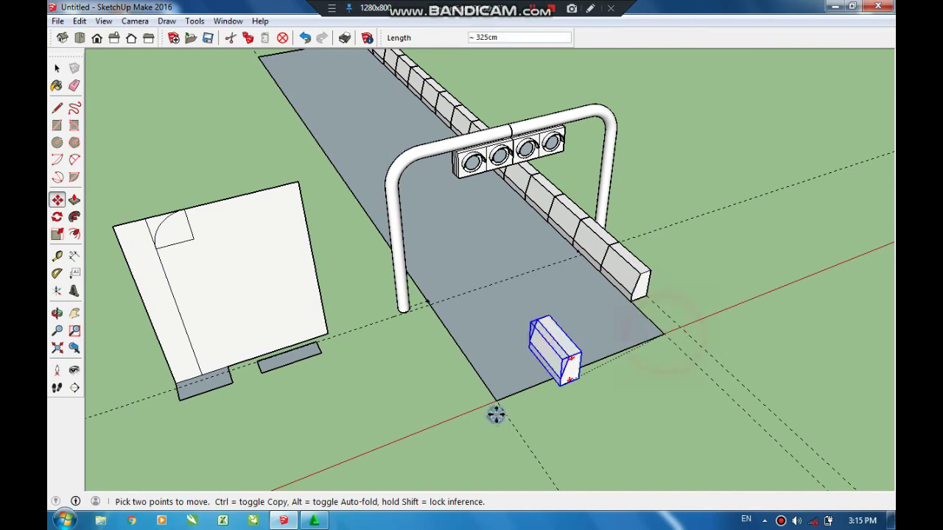
scroll(446, 404, up, 3)
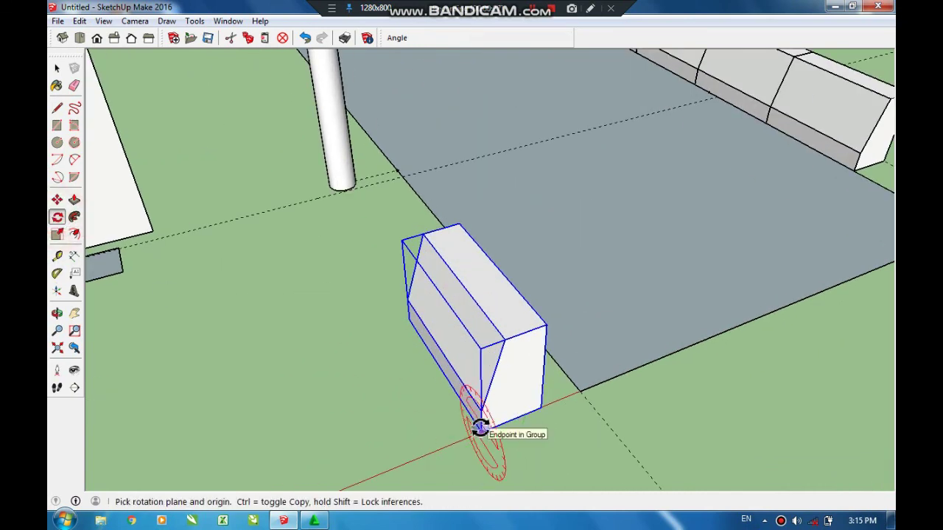
drag(448, 384, 472, 398)
scroll(509, 435, up, 3)
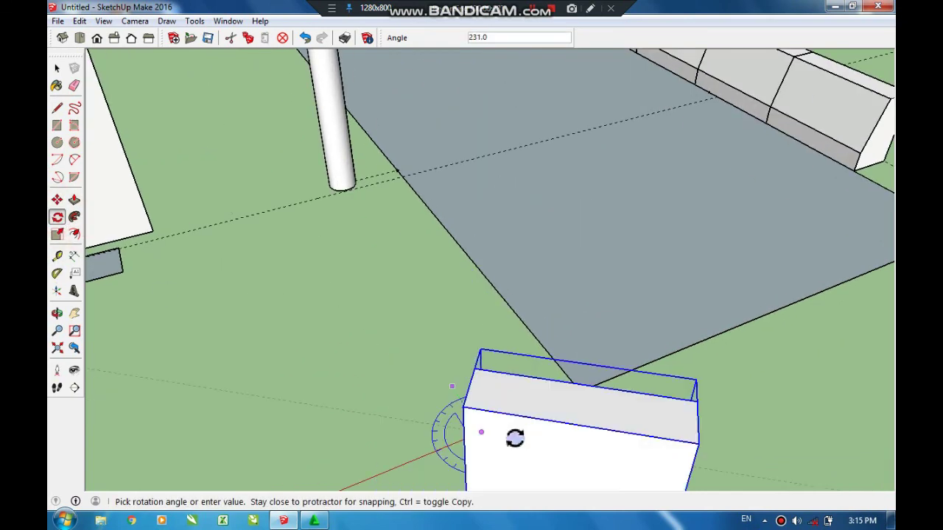
click(471, 390)
scroll(508, 391, down, 3)
scroll(508, 391, up, 2)
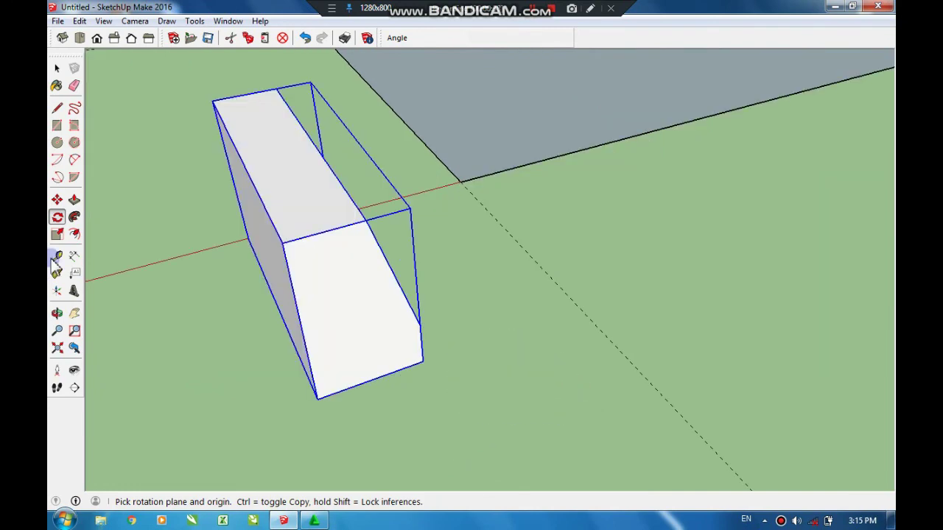
click(428, 361)
click(459, 181)
Step: Copy the block along the track's other edge to start a new barrier row
middle_drag(599, 218, 523, 259)
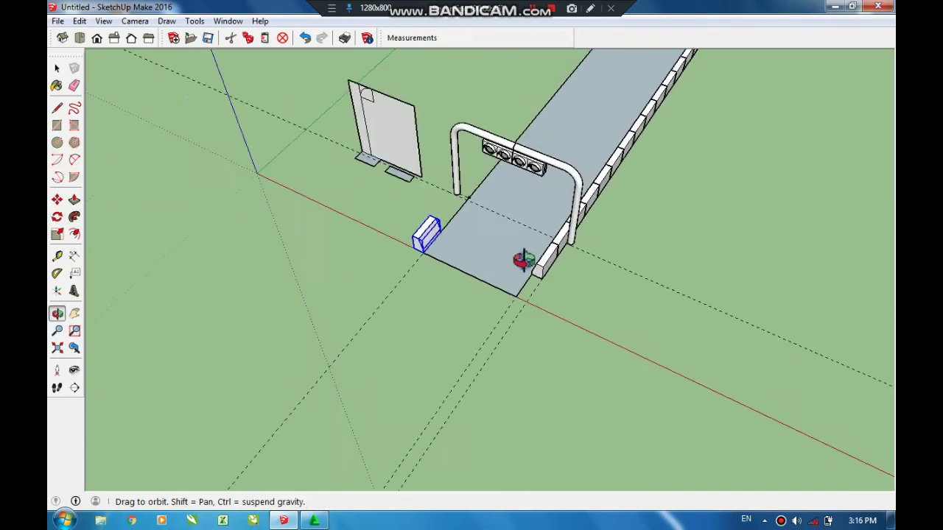
scroll(400, 299, up, 2)
scroll(402, 268, up, 2)
scroll(405, 195, up, 2)
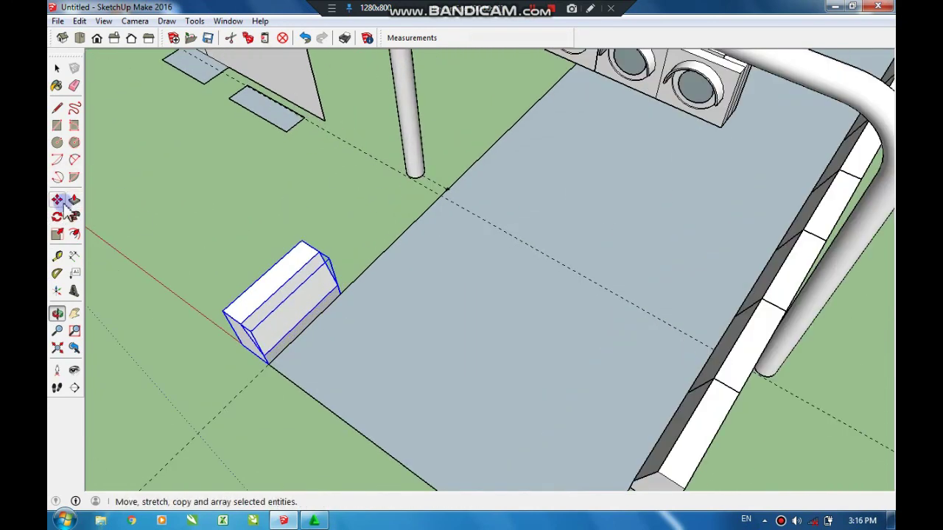
ctrl+click(271, 362)
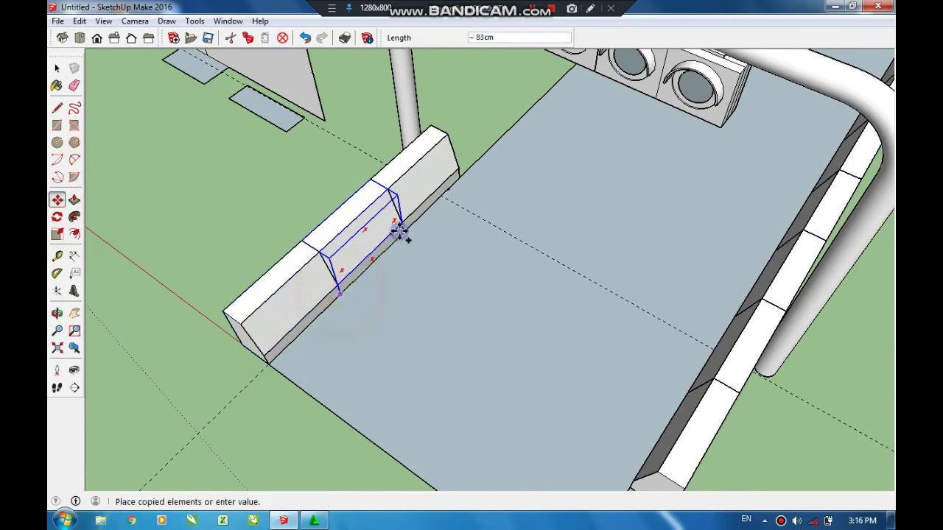
click(457, 174)
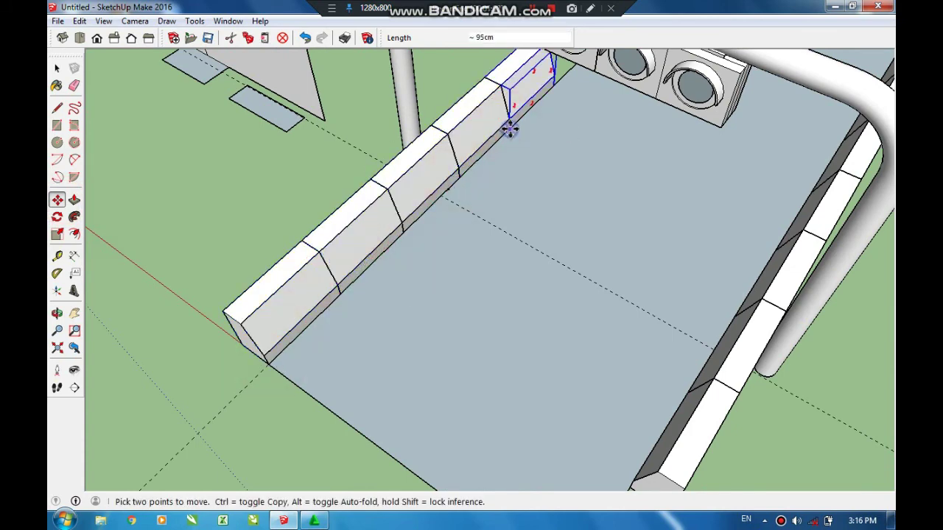
scroll(538, 162, down, 3)
mouse_move(515, 231)
middle_down()
mouse_move(431, 273)
mouse_move(450, 241)
middle_up()
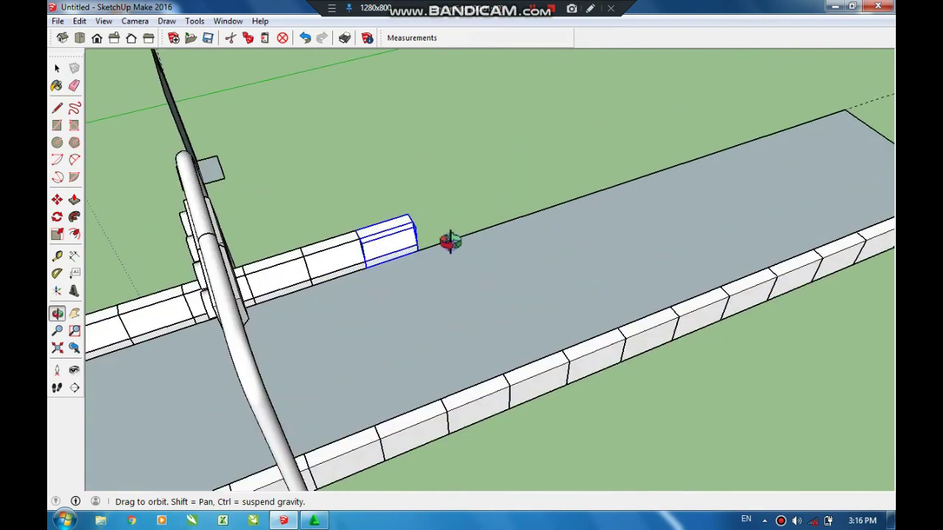
Step: Copy the group of new blocks further along the edge to the track's far end
click(57, 199)
ctrl+click(196, 320)
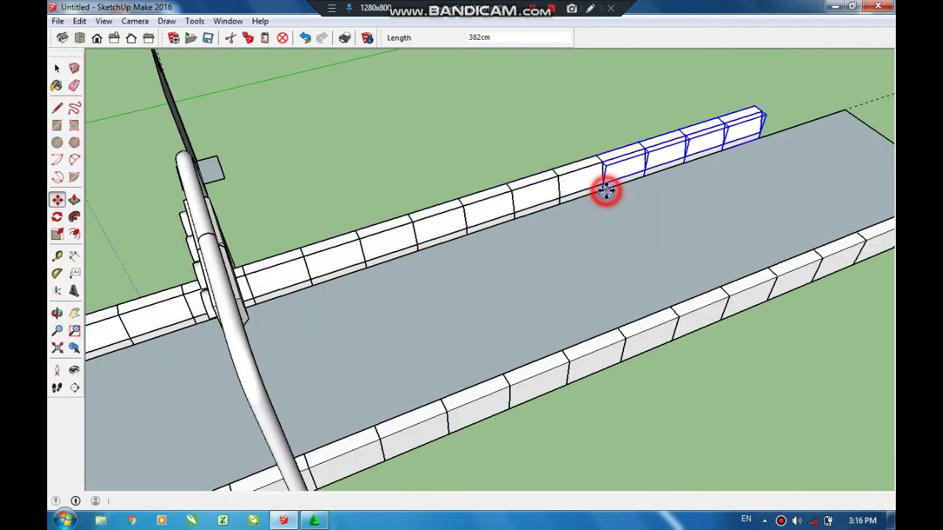
scroll(761, 137, down, 3)
middle_drag(673, 228, 109, 65)
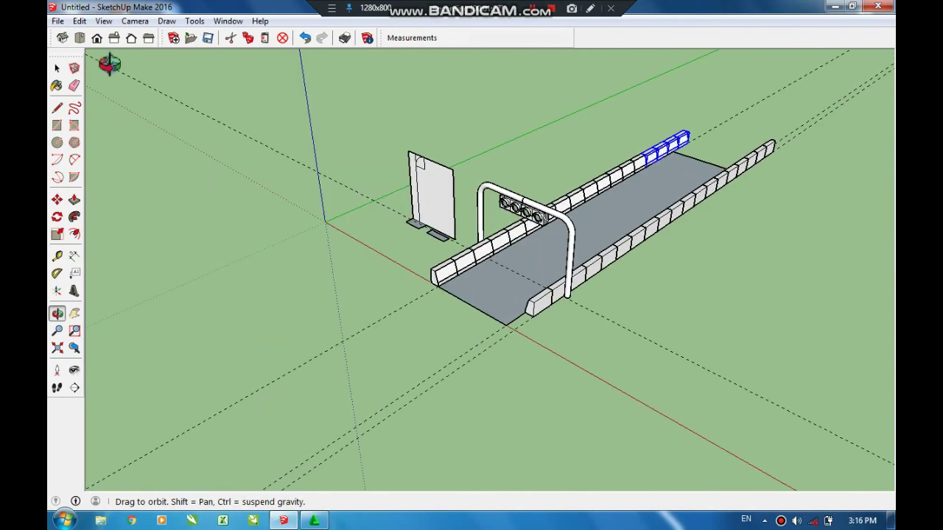
scroll(660, 284, up, 5)
mouse_move(661, 283)
middle_down()
mouse_move(512, 350)
mouse_move(695, 322)
mouse_move(507, 249)
middle_up()
click(534, 330)
scroll(695, 312, down, 3)
scroll(507, 249, down, 2)
mouse_move(444, 398)
middle_down()
mouse_move(621, 410)
mouse_move(400, 448)
middle_up()
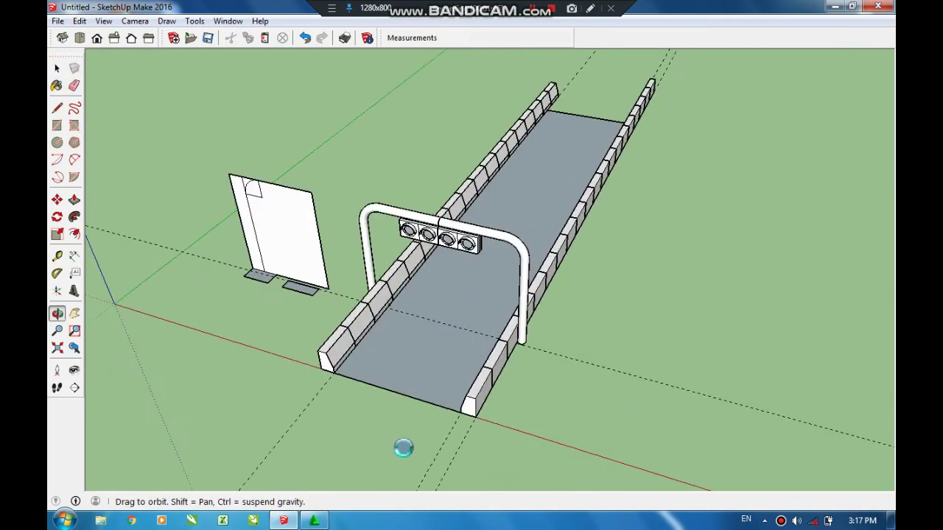
Step: Zoom in and out over the track's centre where the guide lines run
scroll(400, 448, up, 5)
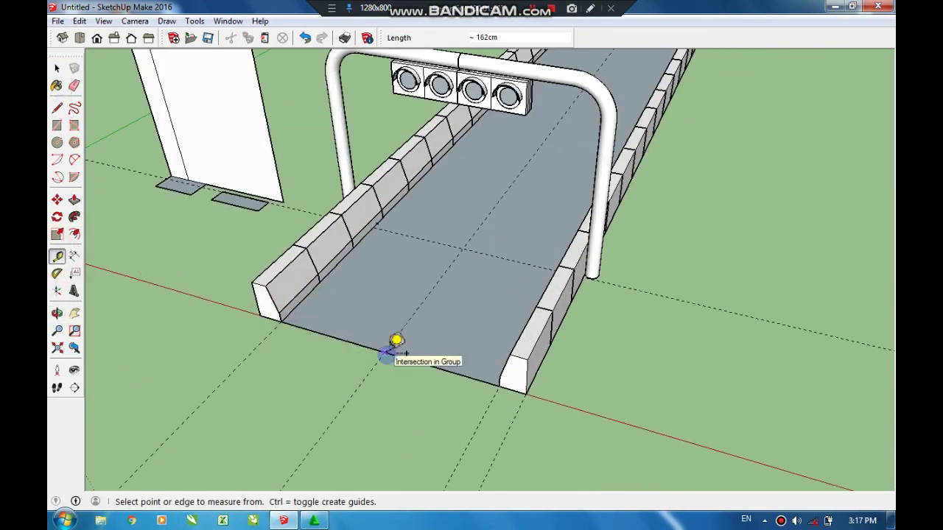
scroll(387, 354, up, 3)
scroll(393, 347, up, 4)
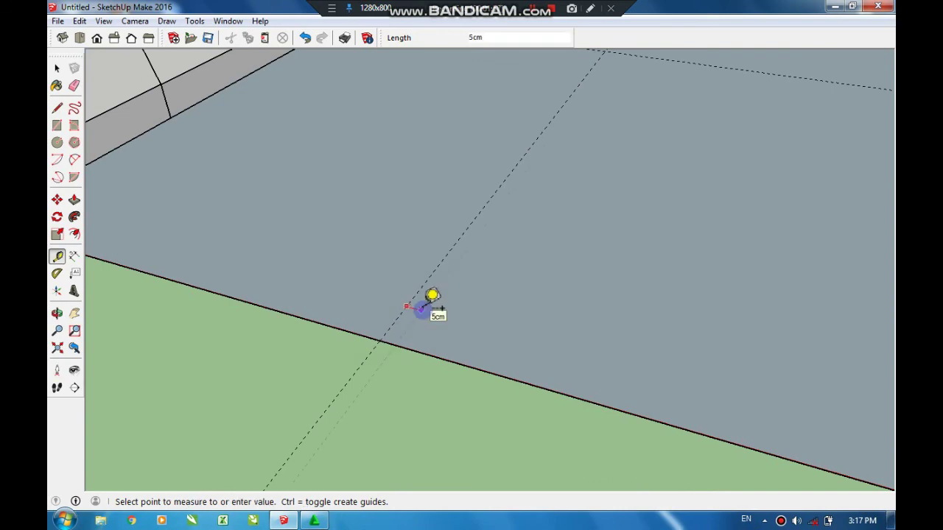
scroll(368, 335, down, 3)
scroll(346, 372, down, 3)
scroll(361, 372, up, 1)
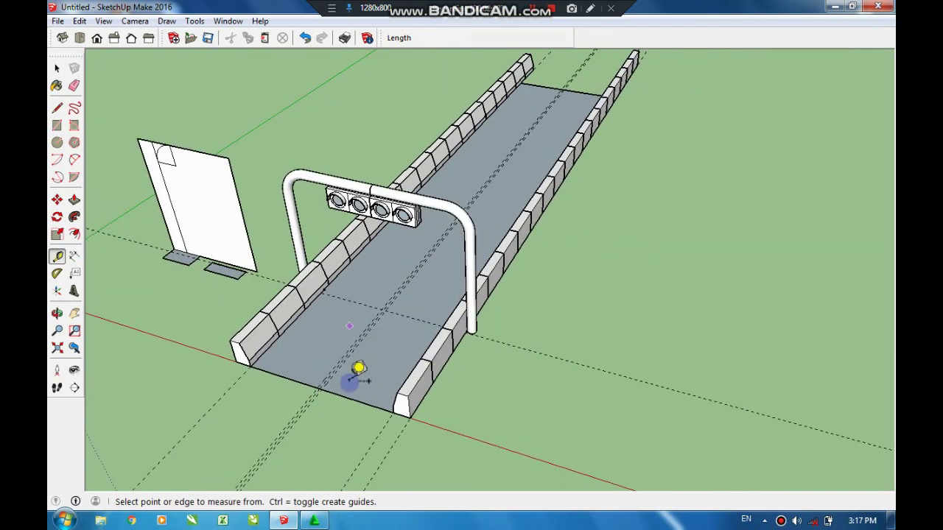
scroll(317, 368, up, 4)
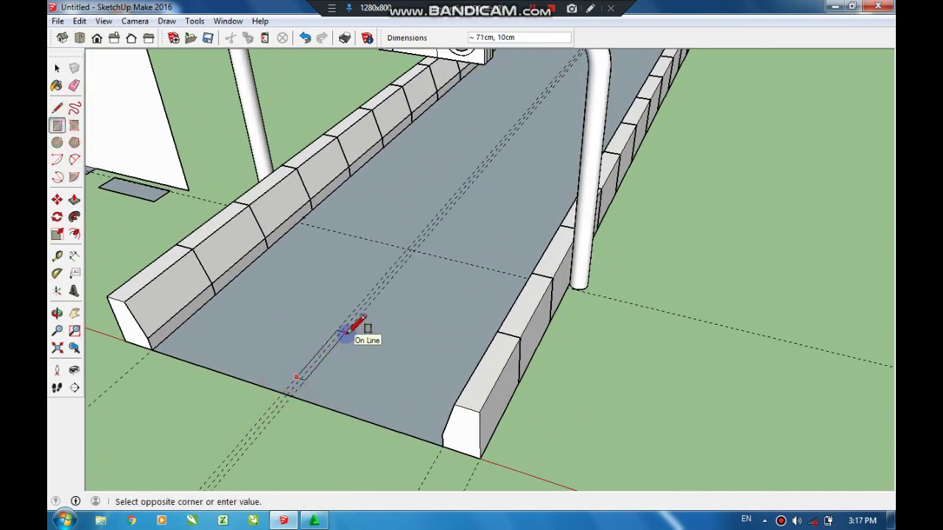
Step: Select the new centre strip face together with its edges
key(space)
click(327, 353)
scroll(326, 354, up, 1)
scroll(326, 358, up, 2)
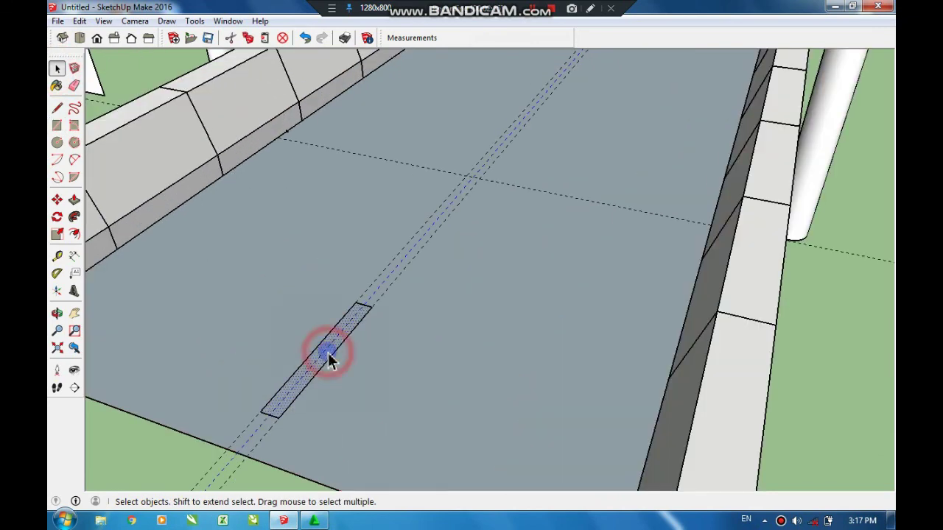
right_click(335, 359)
key(Escape)
click(344, 333)
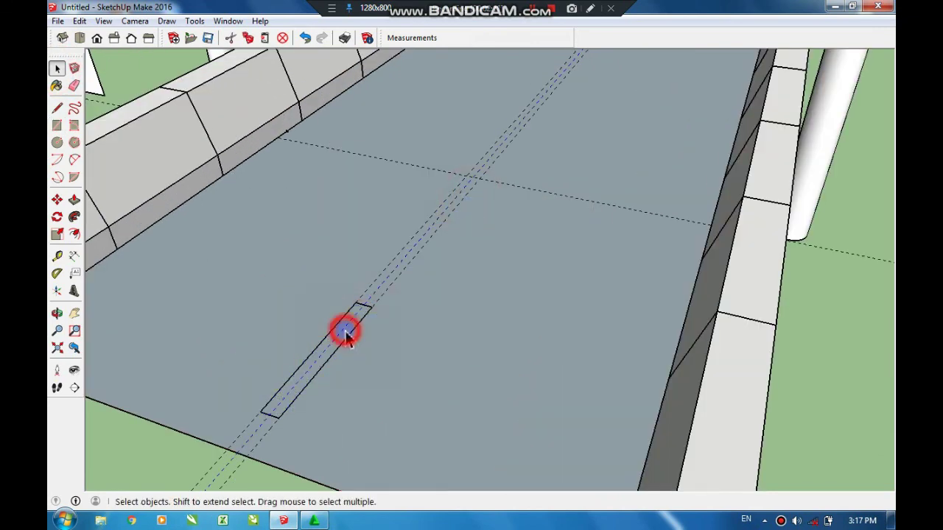
right_click(341, 339)
click(481, 190)
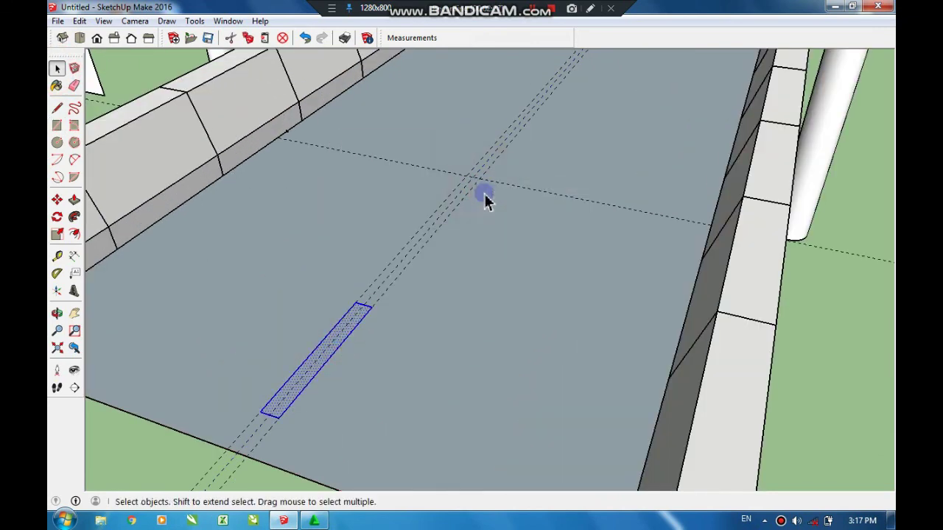
right_click(361, 315)
click(412, 228)
middle_drag(414, 238, 259, 420)
scroll(188, 340, down, 2)
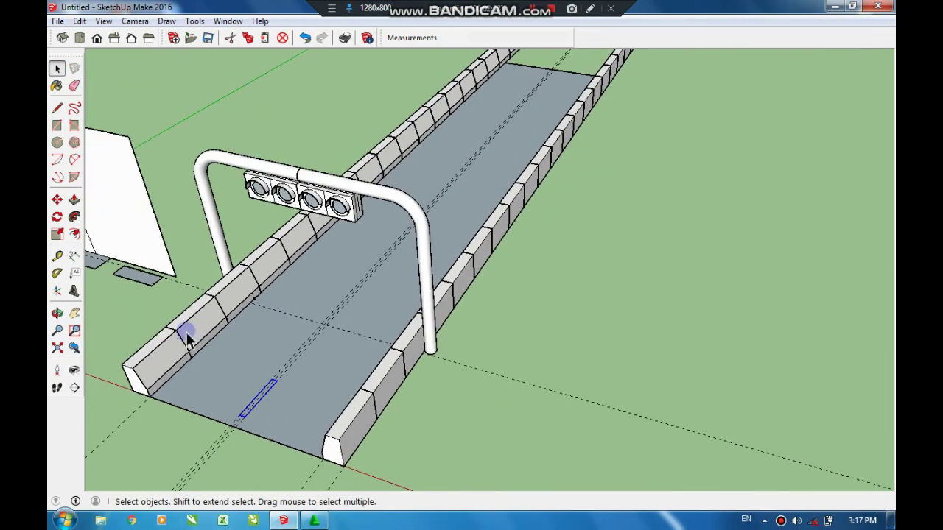
Step: Move the selected centre strip along the road
click(65, 199)
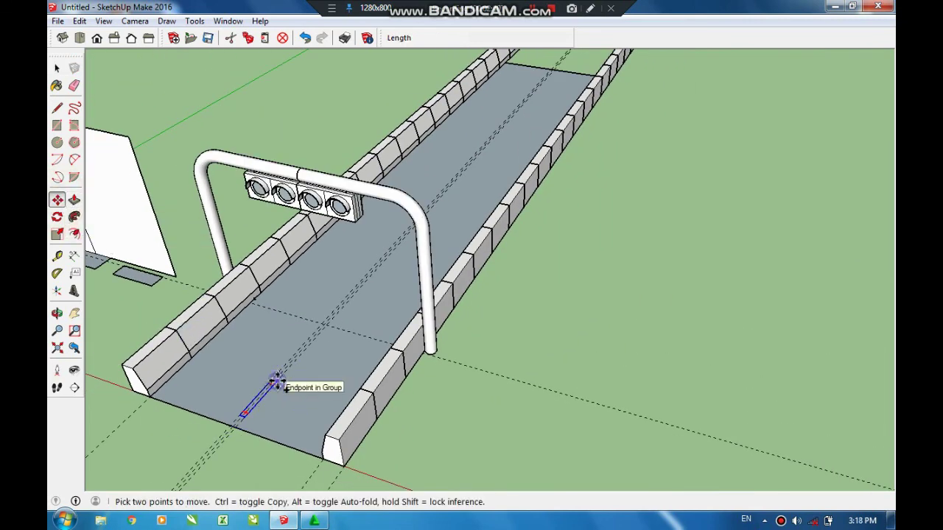
scroll(543, 80, down, 2)
scroll(494, 136, up, 5)
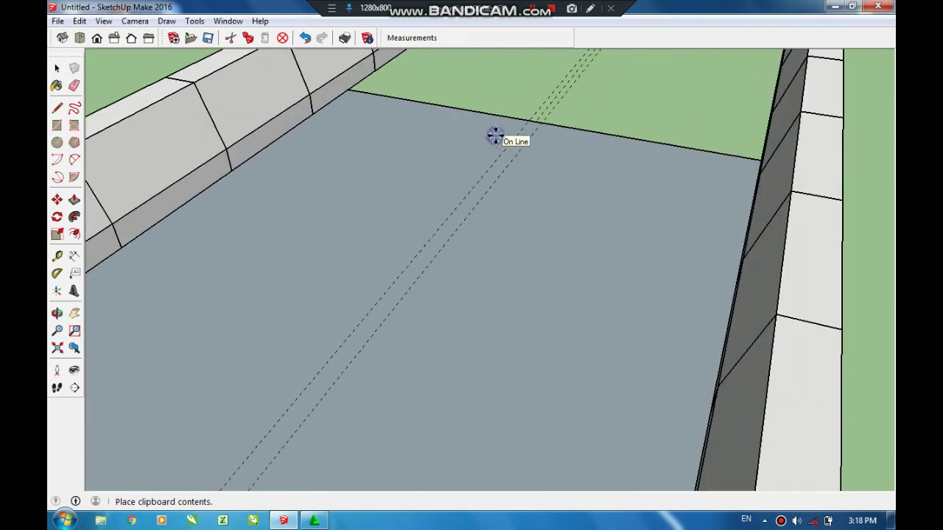
scroll(486, 169, down, 2)
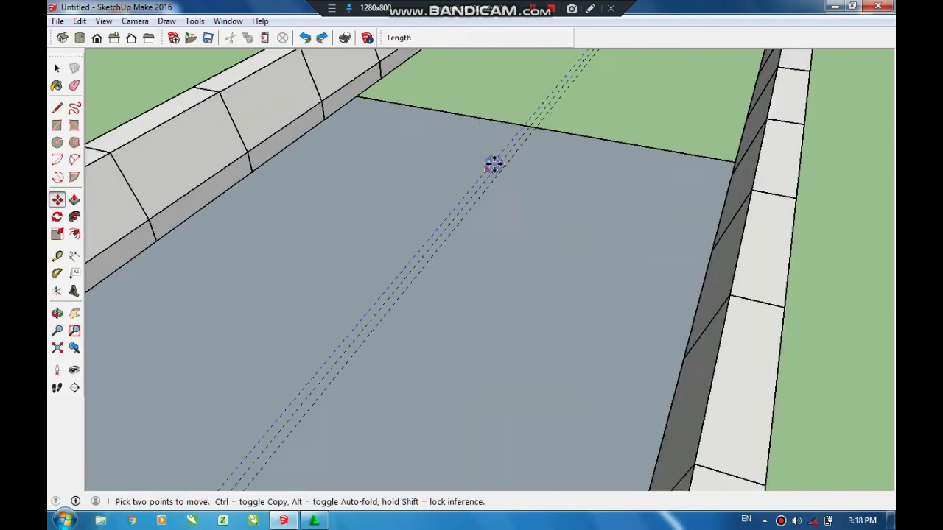
scroll(456, 221, down, 3)
scroll(368, 354, down, 2)
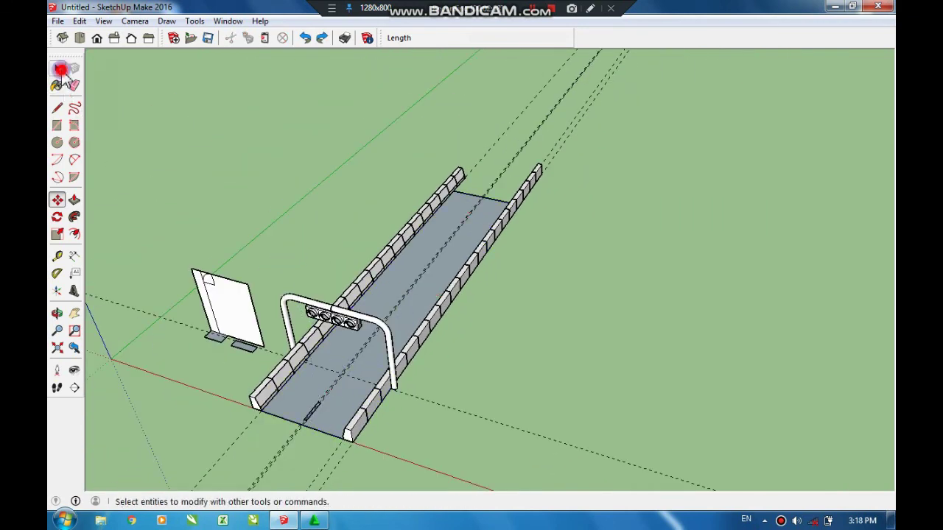
Step: Erase one of the doubled centre guide lines
click(62, 70)
scroll(295, 460, up, 4)
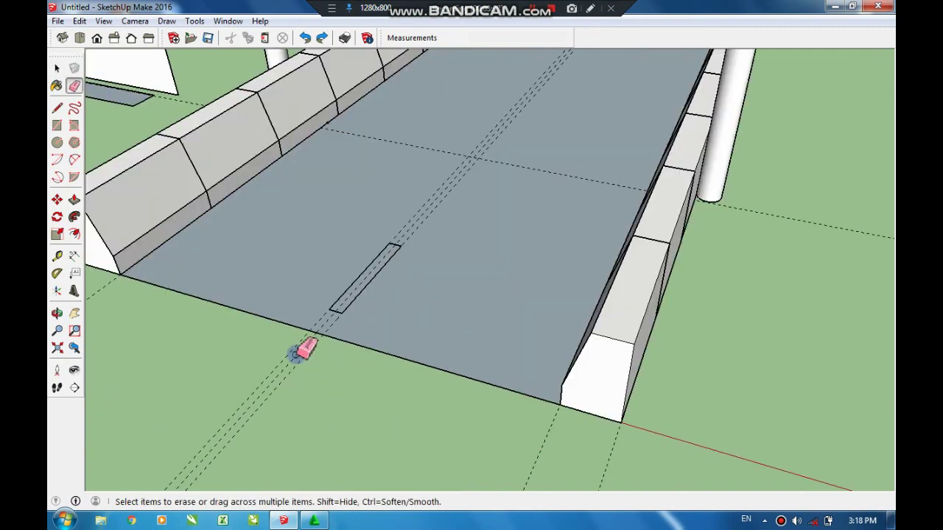
click(296, 354)
Step: Copy the small centre strip with Ctrl to build the dashed centre line
click(57, 69)
click(358, 288)
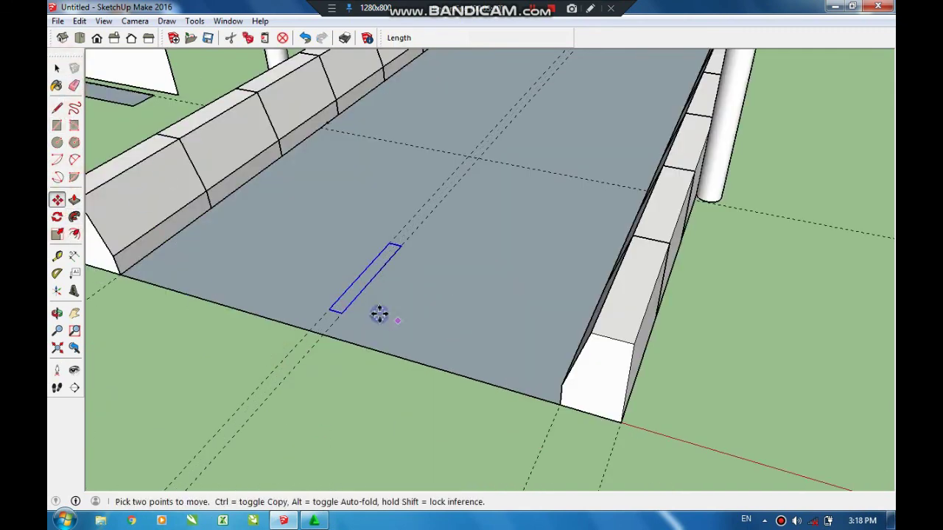
key(ctrl)
click(340, 315)
scroll(412, 280, down, 5)
scroll(471, 137, up, 4)
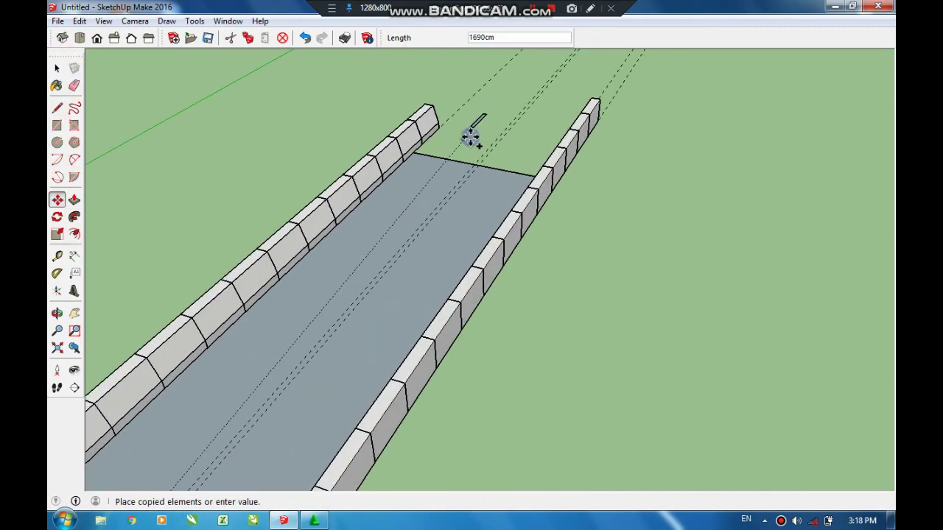
scroll(445, 240, up, 3)
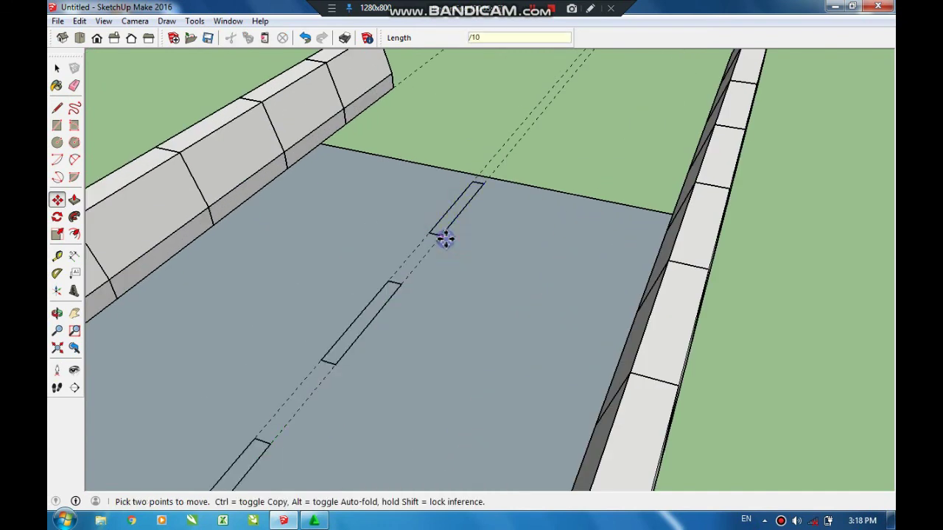
scroll(416, 235, down, 5)
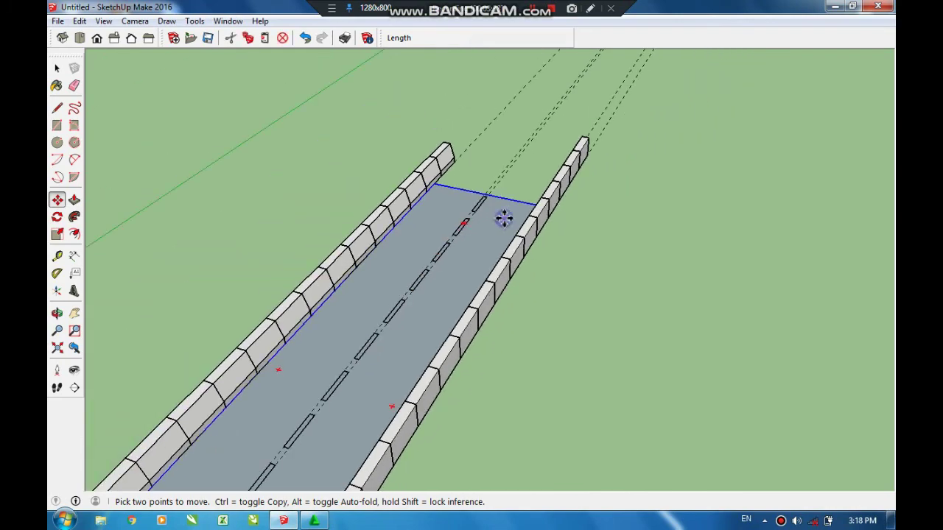
Step: Orbit toward the road and gantry with the Select tool active
mouse_move(505, 216)
middle_down()
mouse_move(552, 204)
mouse_move(520, 419)
mouse_move(559, 324)
middle_up()
drag(560, 324, 496, 288)
scroll(496, 288, up, 3)
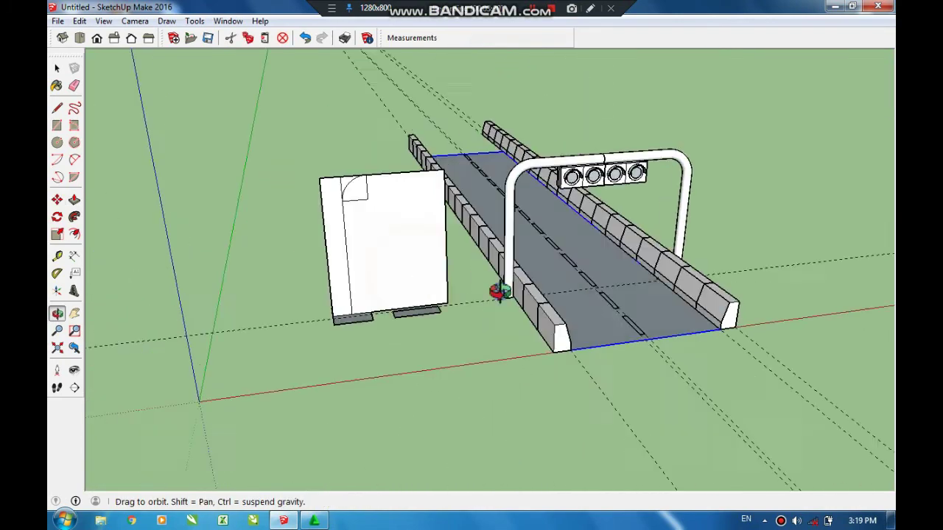
click(58, 69)
Step: Delete the loose white panel, then remove all guide lines with Edit > Delete Guides
drag(424, 335, 423, 335)
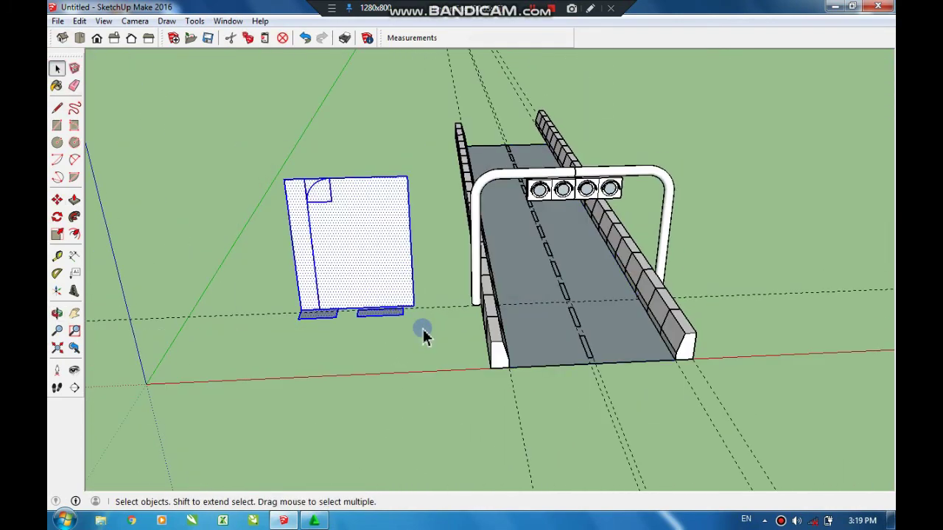
key(Delete)
click(79, 21)
click(114, 142)
mouse_move(348, 236)
middle_down()
mouse_move(337, 245)
mouse_move(348, 248)
middle_up()
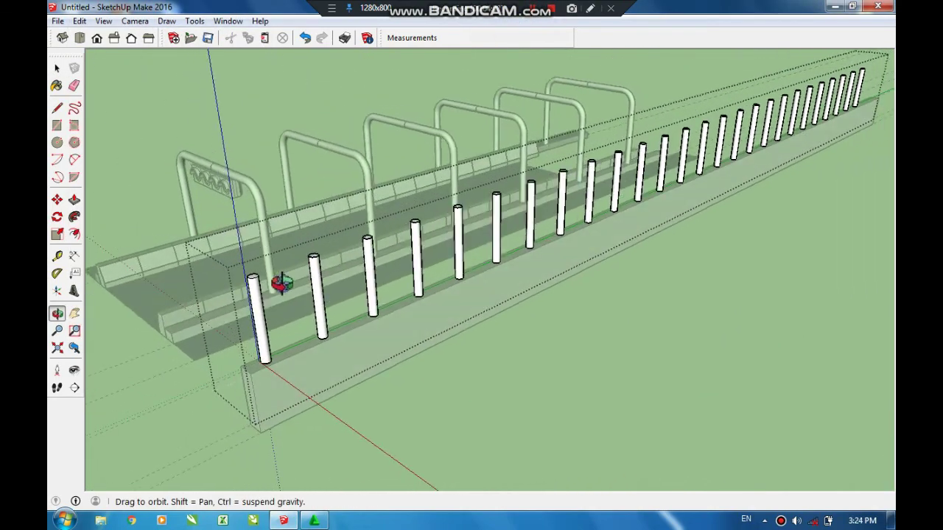
scroll(282, 283, up, 4)
middle_drag(461, 299, 480, 421)
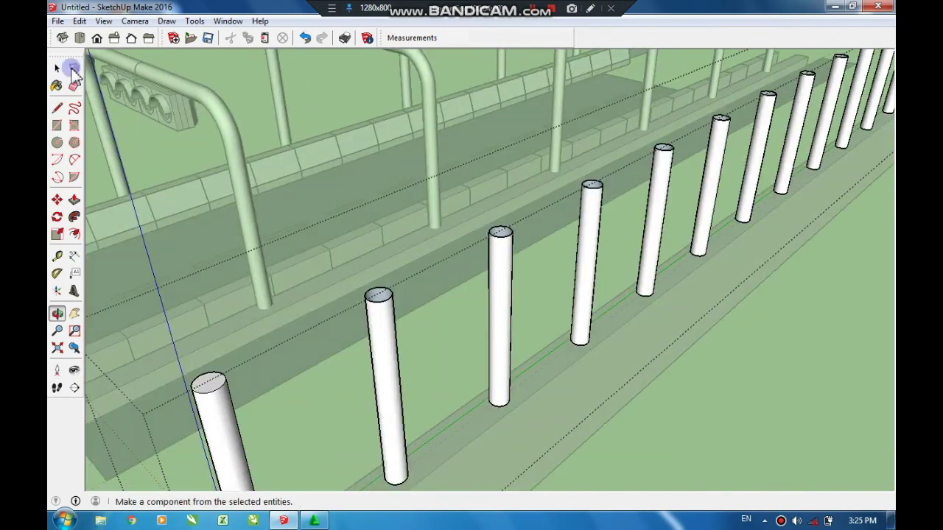
middle_drag(555, 267, 586, 234)
scroll(626, 287, down, 5)
scroll(785, 309, up, 3)
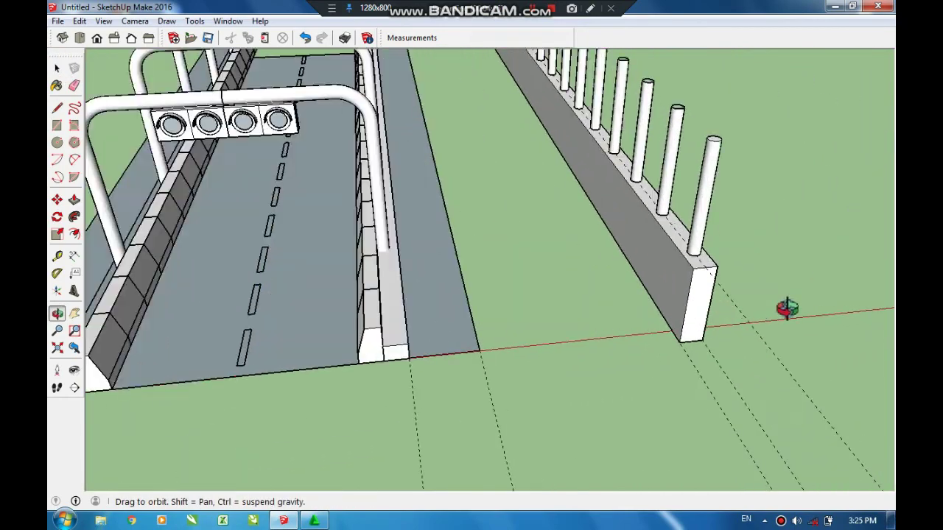
scroll(665, 339, up, 2)
scroll(533, 380, down, 1)
scroll(533, 380, down, 3)
scroll(480, 307, up, 3)
middle_drag(505, 283, 508, 254)
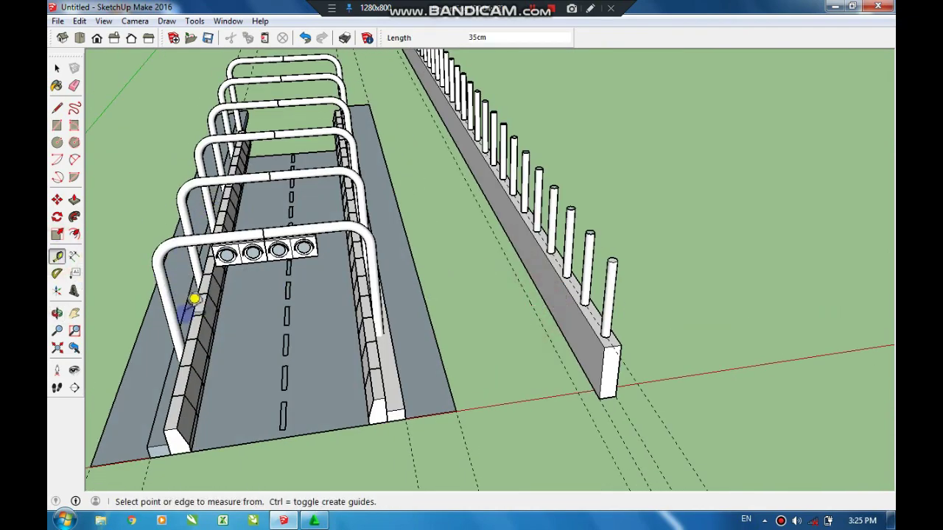
Step: Finish the line segment at the wall's corner and end
scroll(602, 394, down, 3)
scroll(404, 109, up, 2)
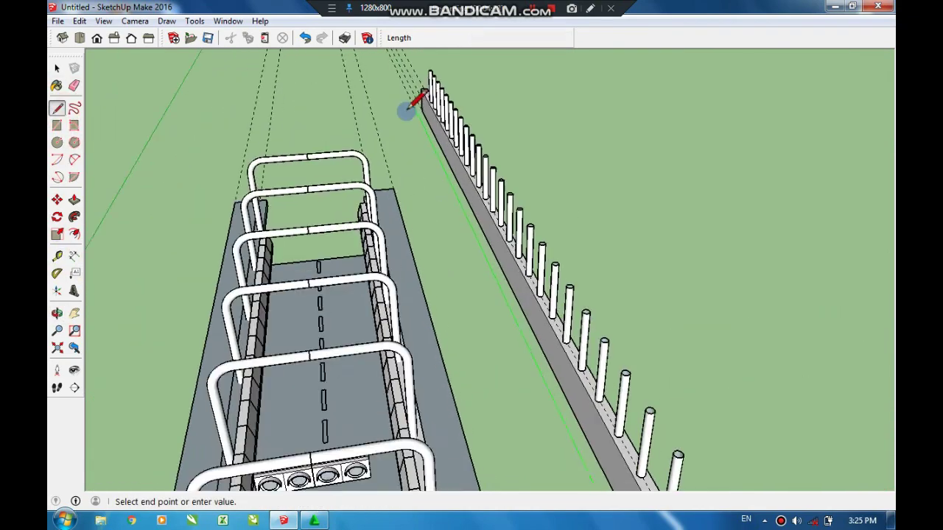
scroll(434, 103, up, 3)
click(428, 109)
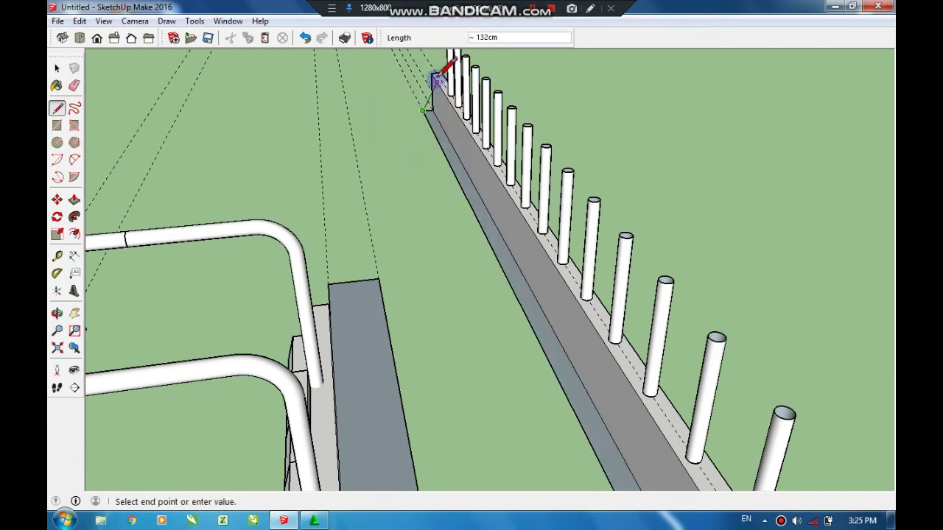
click(438, 79)
scroll(370, 116, down, 2)
scroll(395, 155, down, 3)
scroll(450, 353, up, 3)
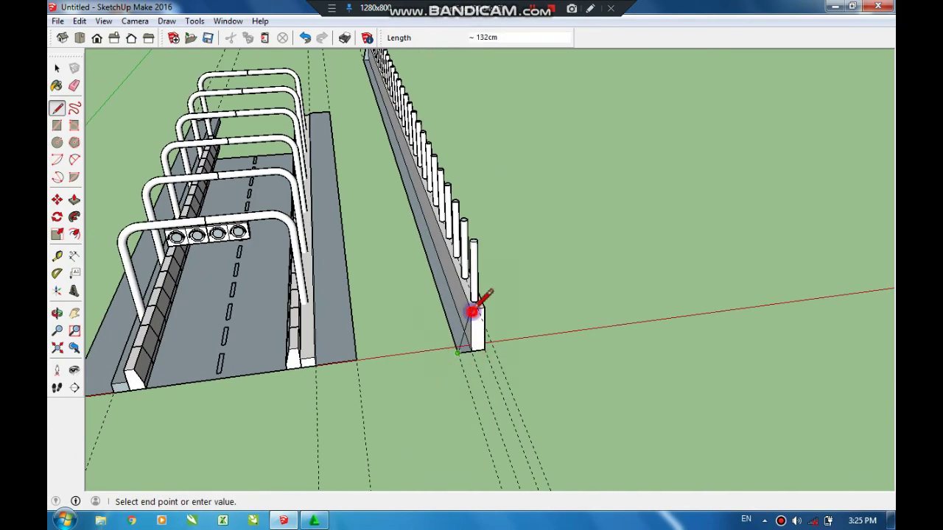
Step: Orbit around the wall end and abandon the unfinished line
mouse_move(471, 311)
middle_down()
mouse_move(564, 343)
mouse_move(545, 355)
mouse_move(274, 364)
mouse_move(481, 253)
mouse_move(645, 277)
mouse_move(656, 254)
mouse_move(516, 263)
middle_up()
scroll(509, 253, up, 2)
scroll(369, 294, up, 2)
scroll(508, 298, up, 3)
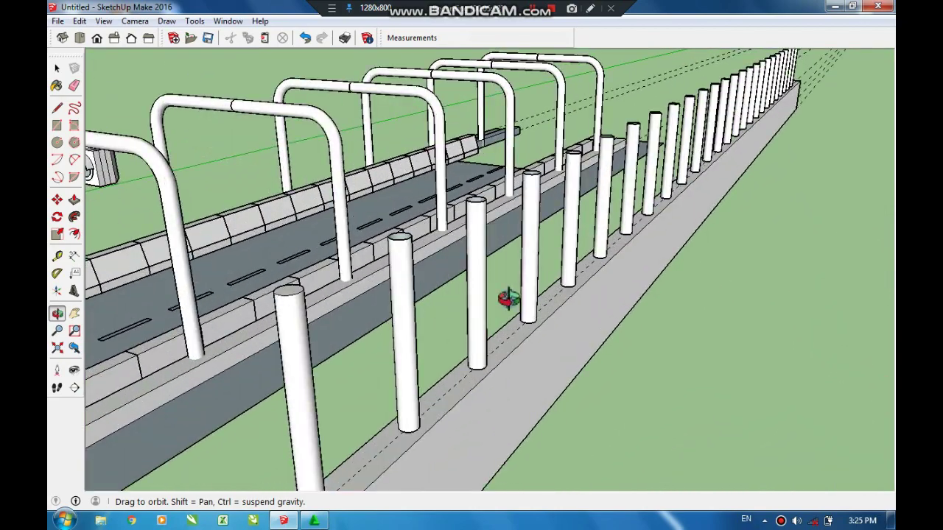
scroll(327, 307, down, 2)
scroll(330, 307, down, 3)
scroll(331, 307, up, 2)
scroll(326, 309, down, 1)
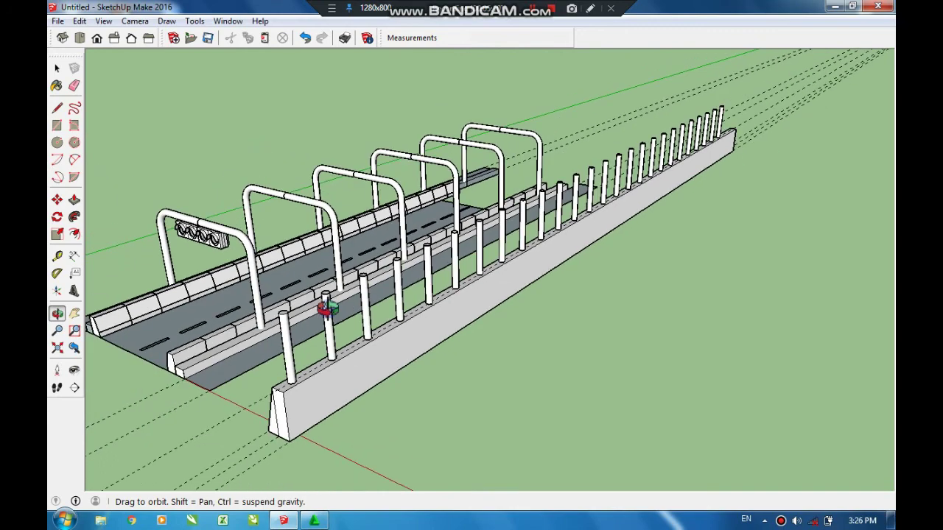
scroll(326, 313, down, 1)
scroll(684, 126, up, 3)
scroll(676, 221, up, 2)
scroll(681, 117, up, 2)
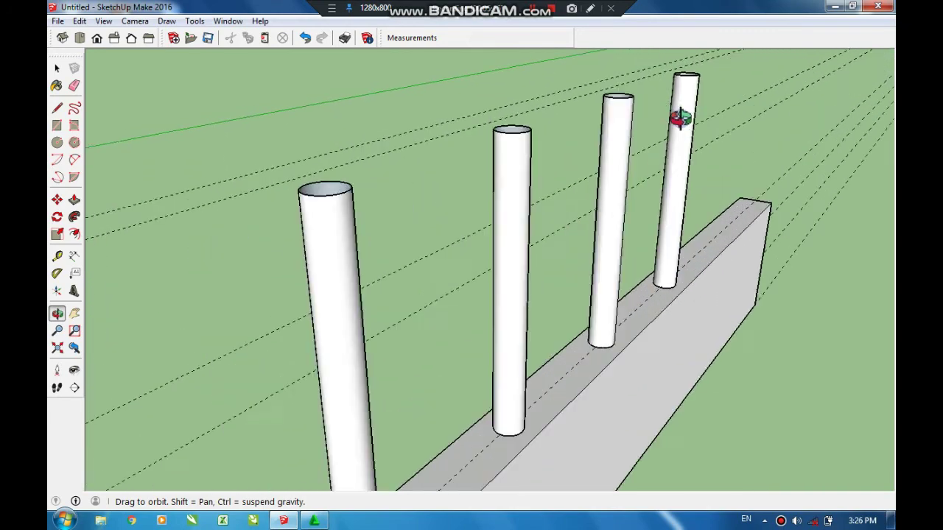
scroll(680, 118, up, 2)
click(58, 108)
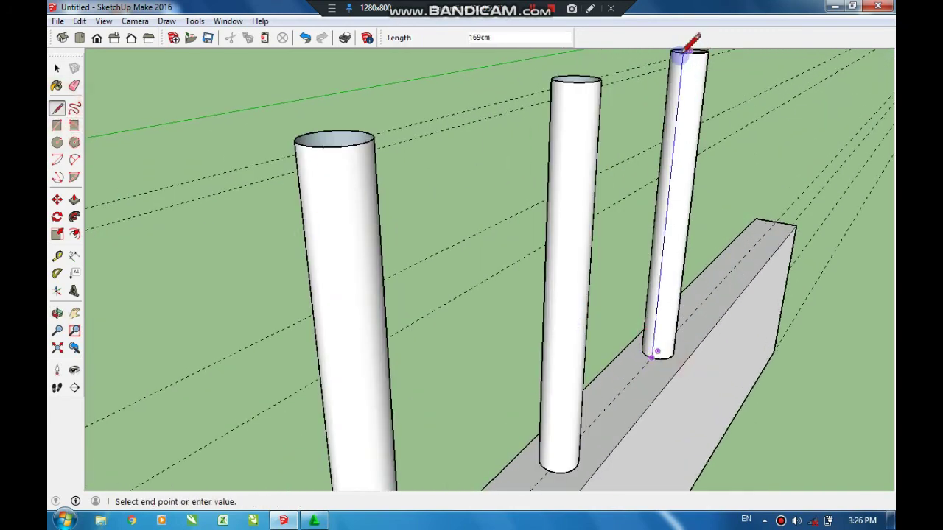
click(58, 69)
Step: Begin the rail path line at the top of the end post, viewing along the post row
scroll(642, 211, down, 2)
scroll(688, 80, up, 2)
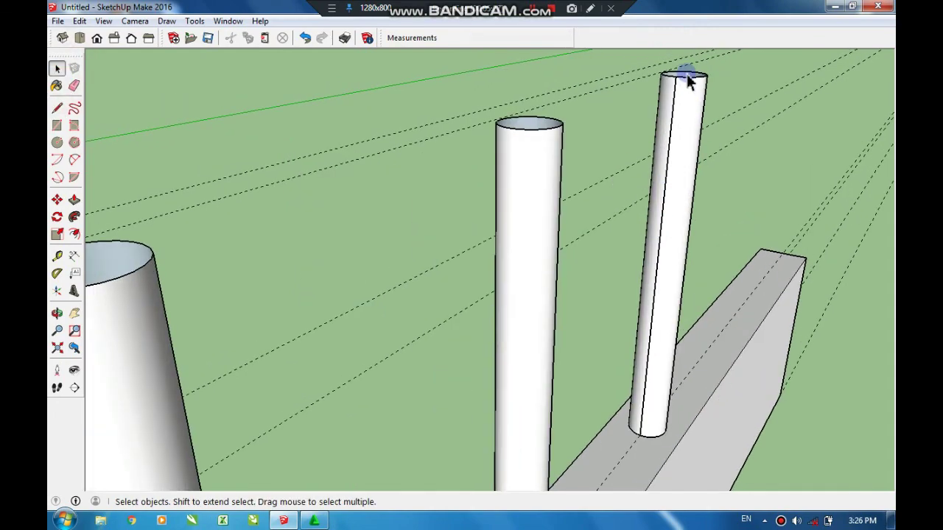
scroll(688, 80, up, 2)
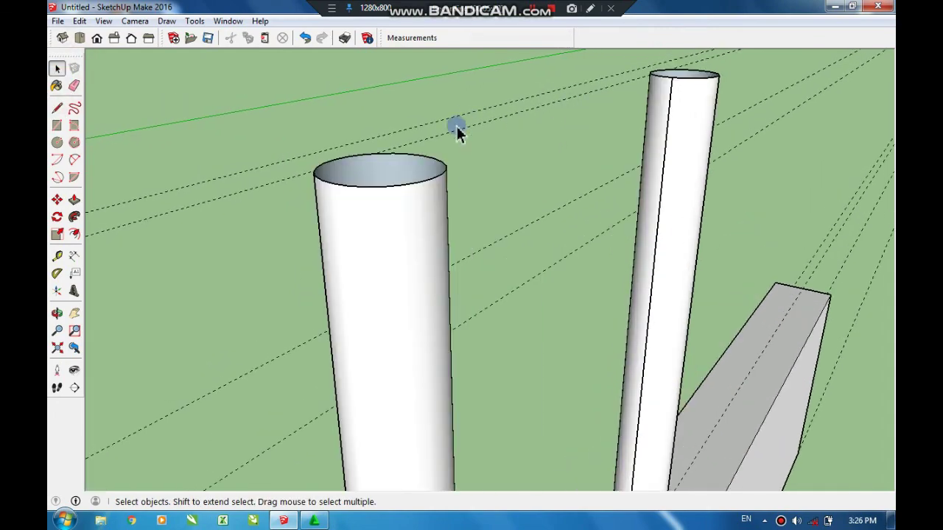
click(674, 76)
scroll(400, 273, down, 1)
scroll(537, 316, down, 3)
scroll(729, 223, down, 2)
scroll(450, 468, down, 1)
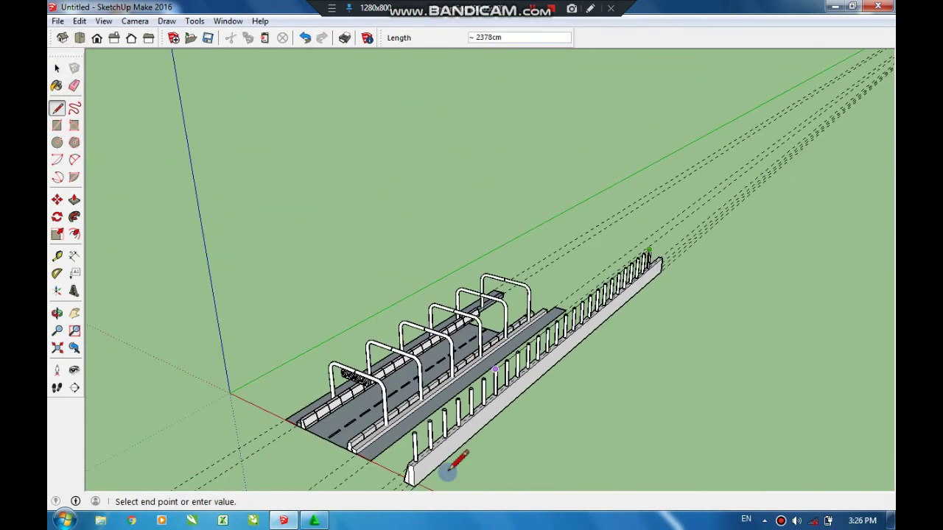
scroll(450, 468, up, 5)
scroll(395, 389, down, 2)
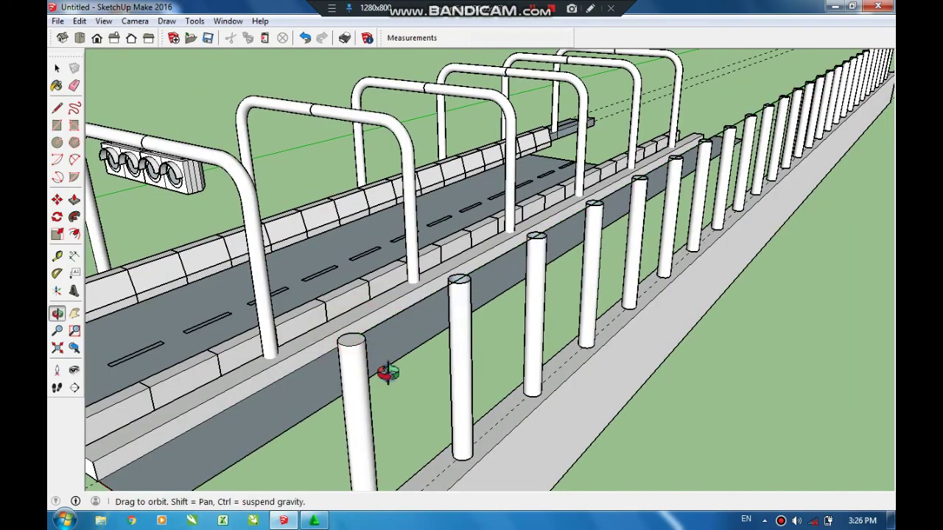
scroll(446, 373, down, 2)
scroll(648, 400, down, 2)
scroll(579, 330, up, 5)
scroll(461, 282, down, 1)
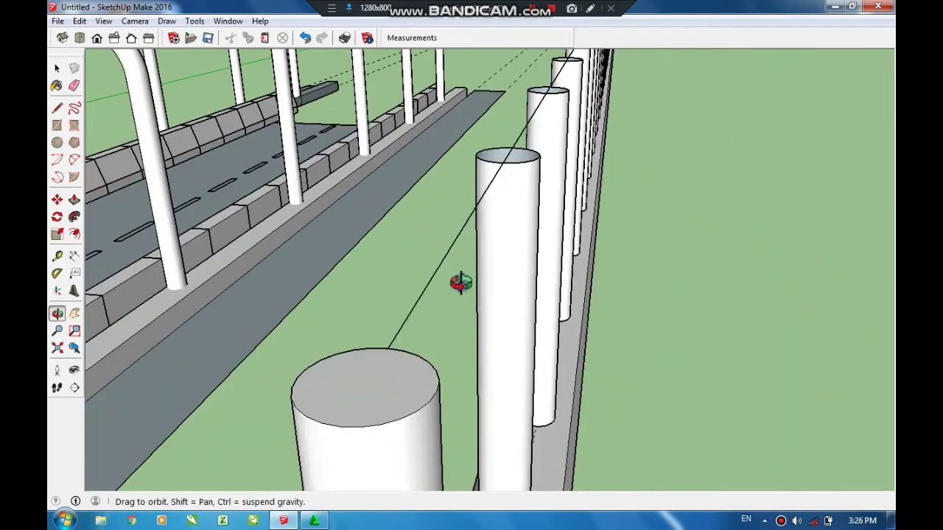
scroll(447, 309, down, 3)
scroll(446, 309, up, 1)
drag(446, 309, 500, 320)
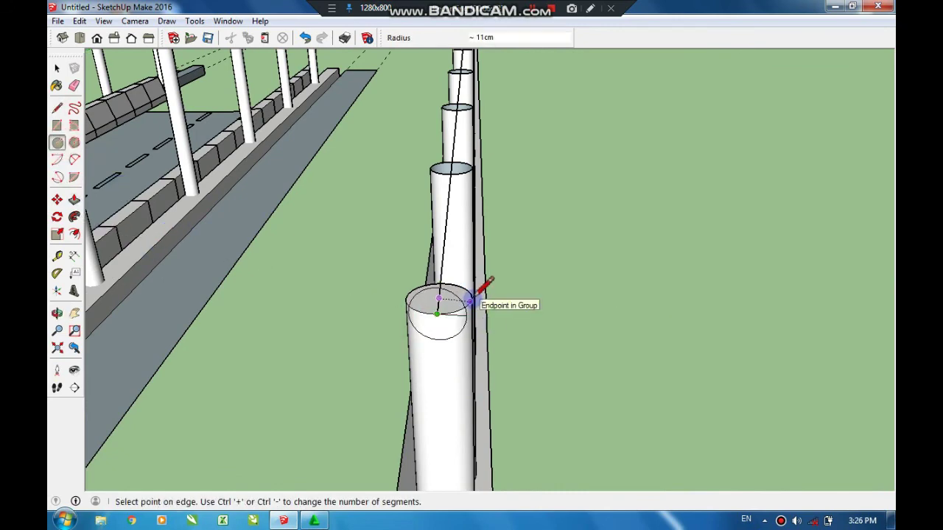
Step: Sweep the end-post circle along the post-top line with Follow Me into a round handrail
key(o)
scroll(414, 358, down, 2)
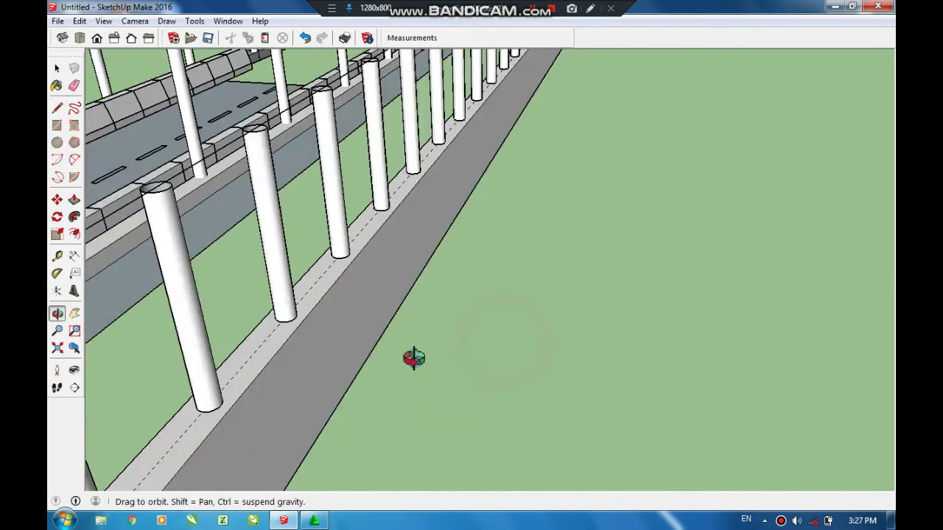
scroll(431, 379, down, 1)
drag(431, 379, 444, 399)
scroll(471, 396, up, 2)
scroll(471, 396, up, 2)
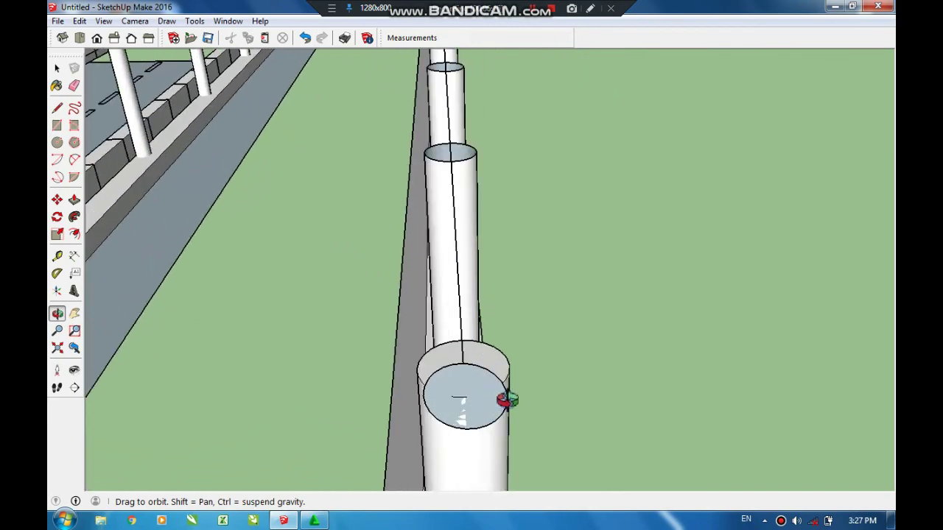
mouse_move(505, 395)
mouse_down()
mouse_move(432, 417)
mouse_move(475, 366)
mouse_move(447, 355)
mouse_up()
scroll(476, 366, up, 3)
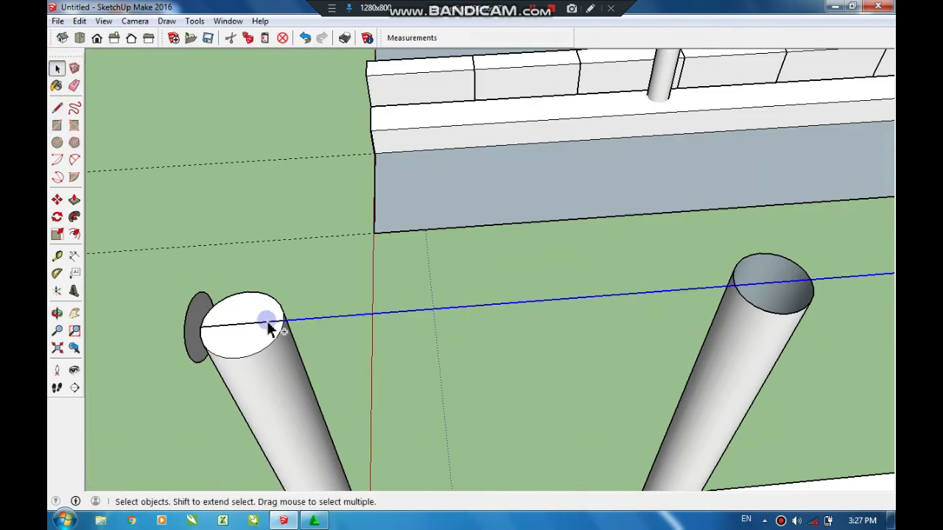
click(251, 339)
key(o)
scroll(411, 238, down, 3)
Step: Delete all dashed guide lines from the finished road, six arches and handrailed wall model
scroll(610, 331, down, 3)
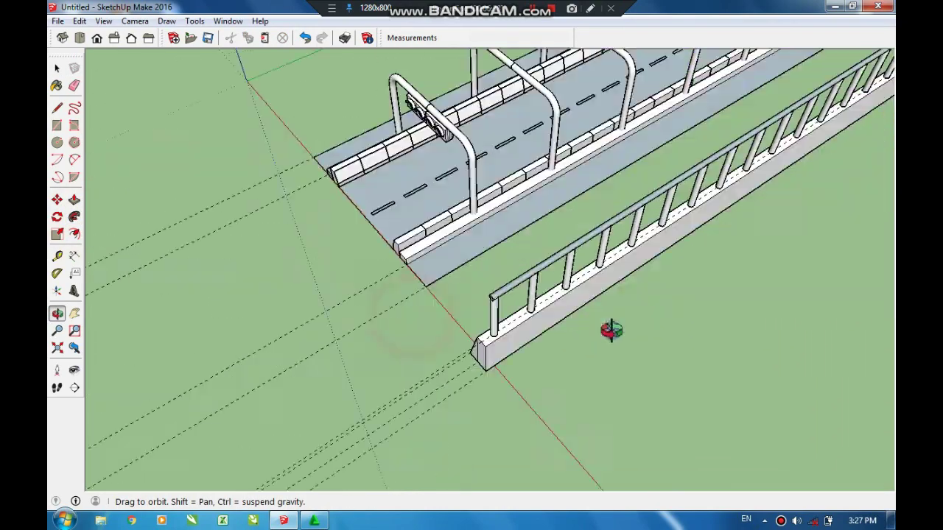
scroll(608, 188, down, 2)
mouse_move(607, 188)
mouse_down()
mouse_move(621, 206)
mouse_move(410, 295)
mouse_move(557, 227)
mouse_up()
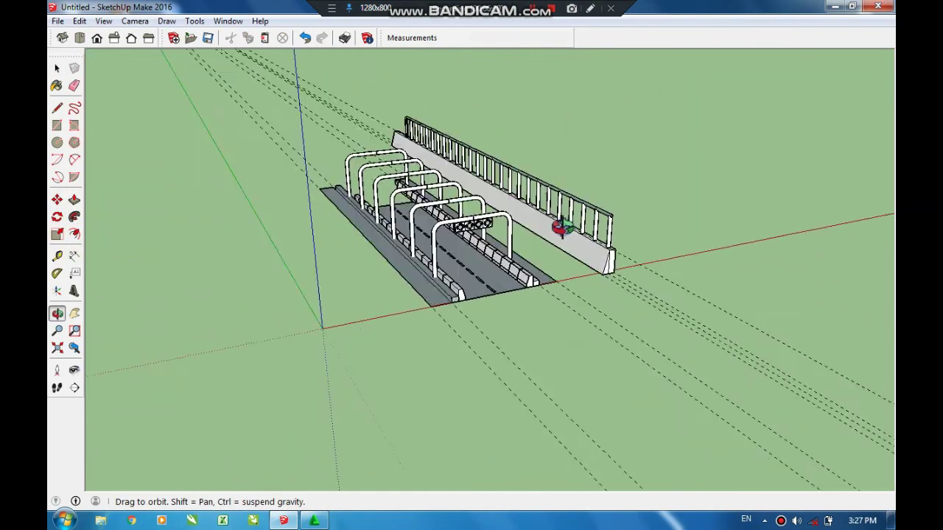
scroll(391, 276, up, 3)
mouse_move(389, 276)
mouse_down()
mouse_move(560, 274)
mouse_move(632, 214)
mouse_move(273, 312)
mouse_move(470, 296)
mouse_move(437, 305)
mouse_move(375, 295)
mouse_move(375, 160)
mouse_move(221, 88)
mouse_up()
click(79, 21)
click(130, 143)
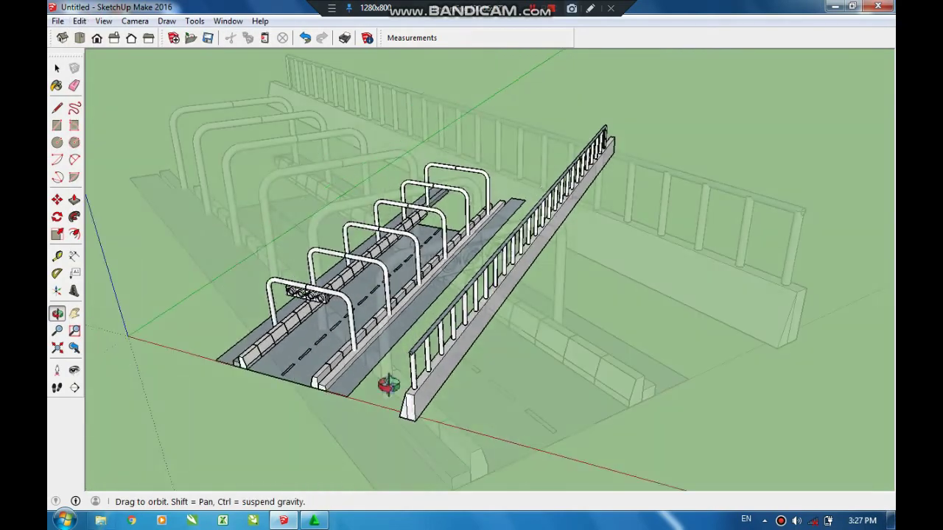